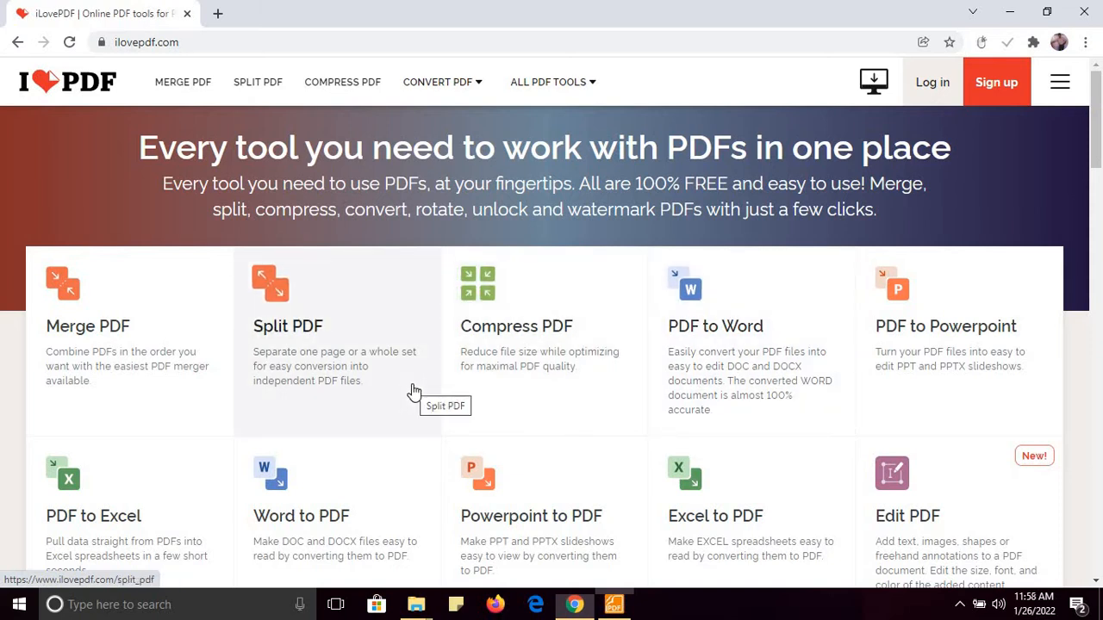
# Open iLovePDF's Split PDF tool and upload Criteria 6 from Desktop > work with pdf
pyautogui.click(263, 90)
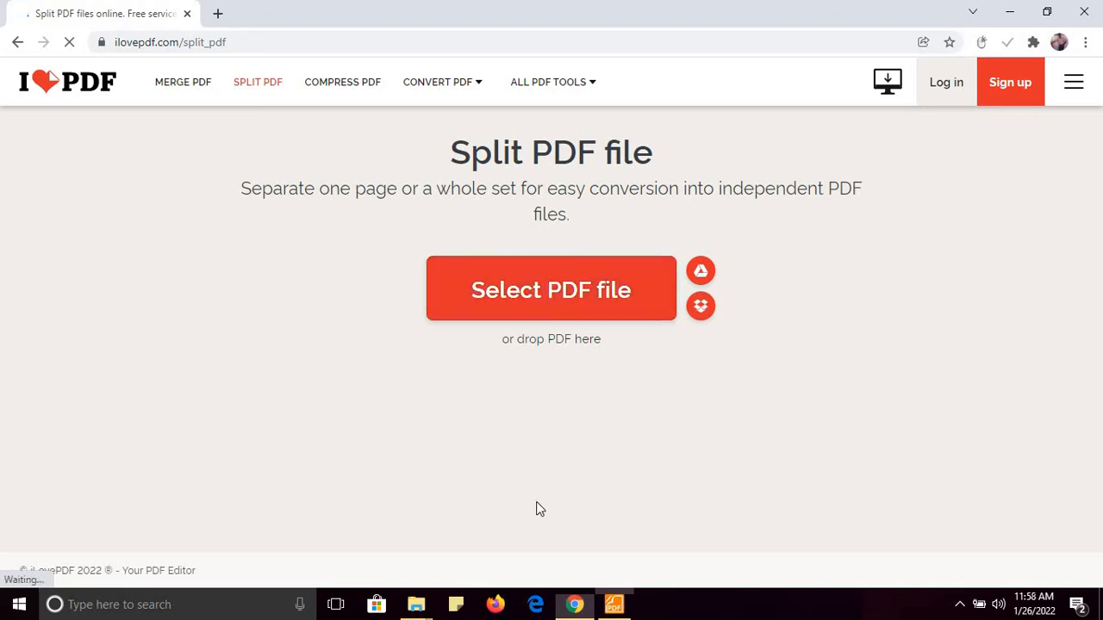
pyautogui.click(556, 306)
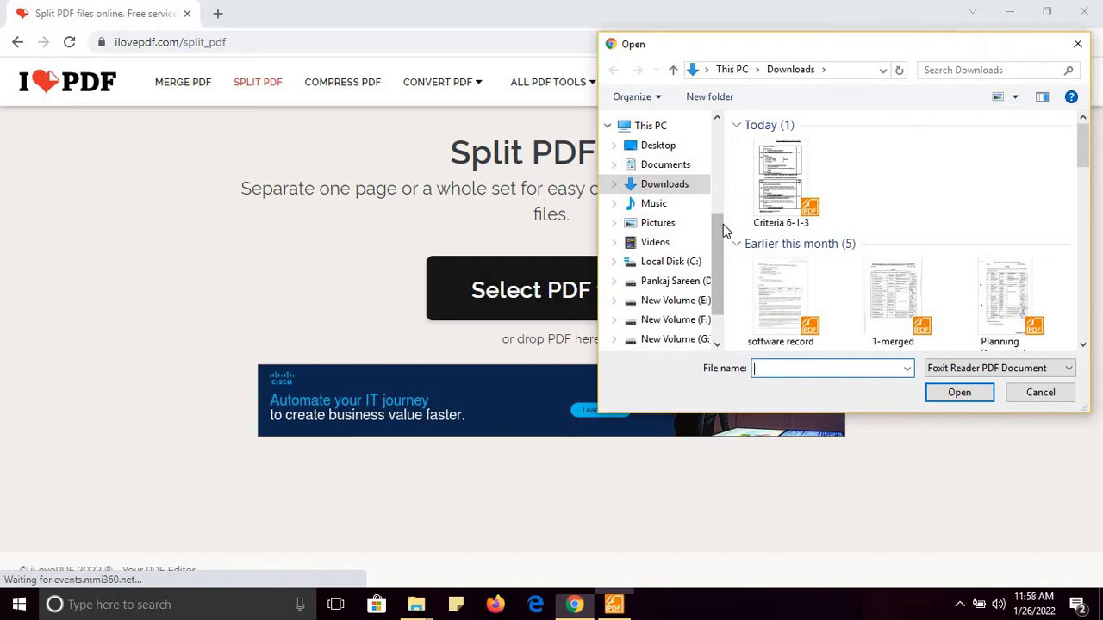
pyautogui.click(659, 148)
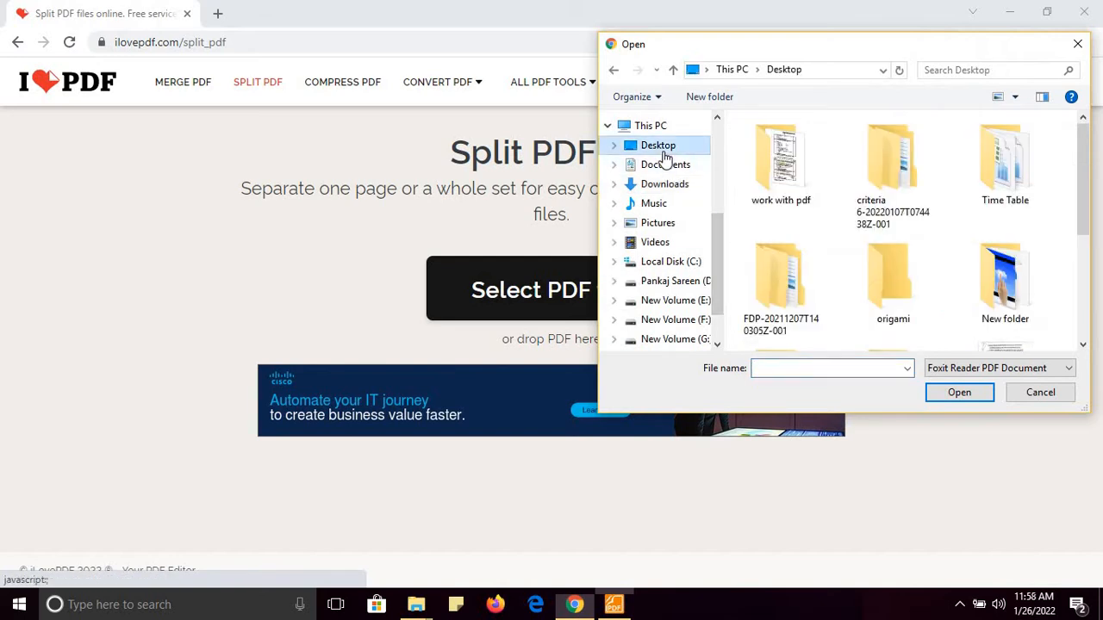
pyautogui.doubleClick(780, 185)
pyautogui.click(773, 145)
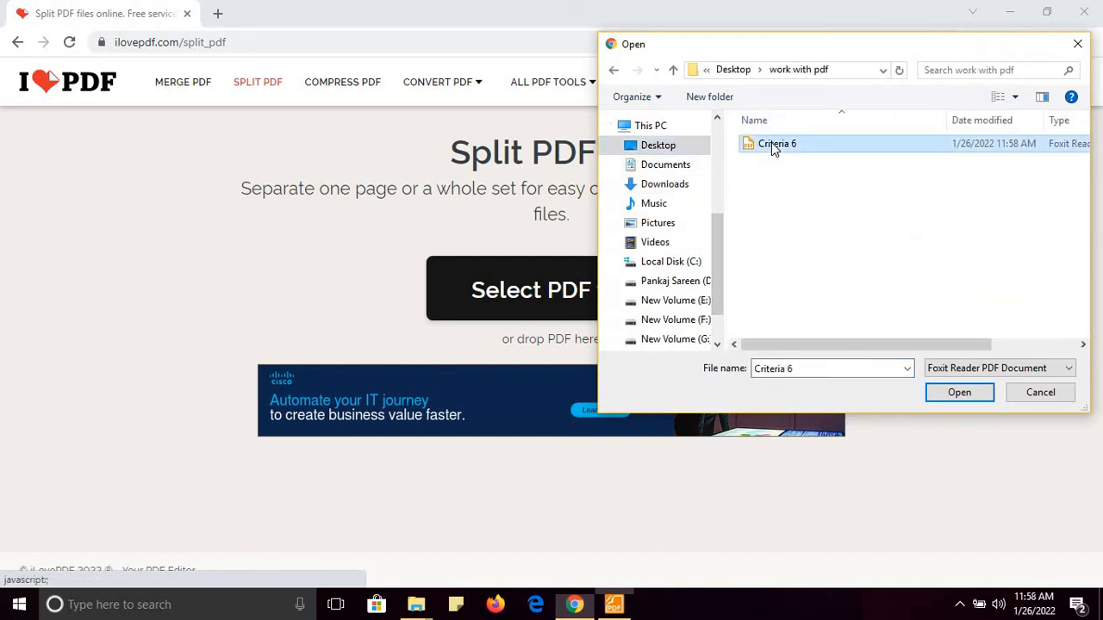
pyautogui.doubleClick(772, 146)
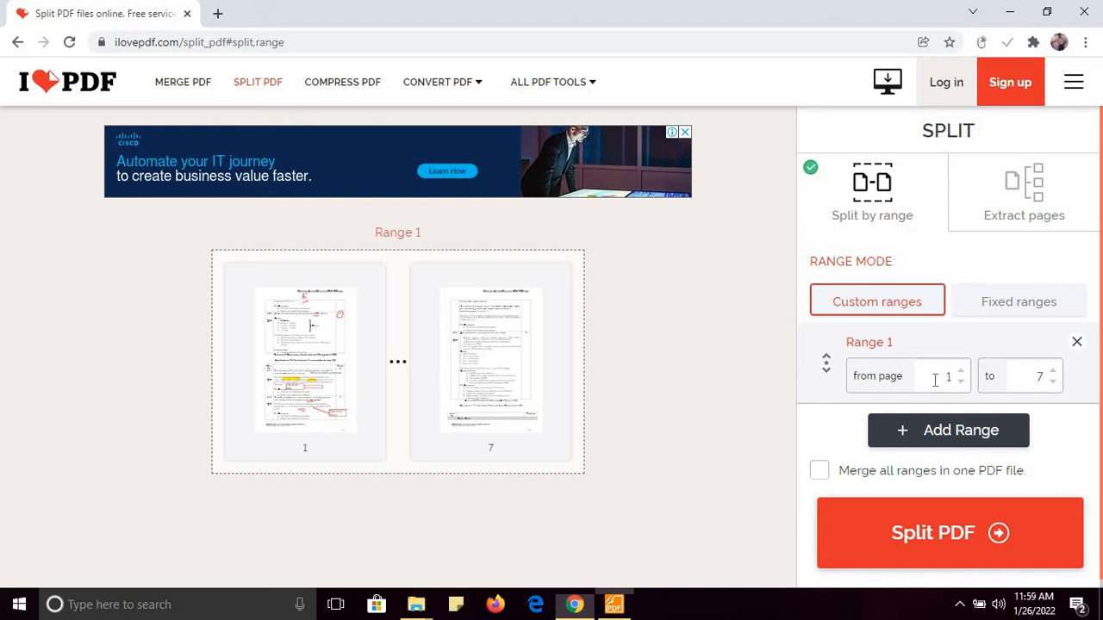
# Lower the custom range end from 7 to 4 and split Criteria 6 to pages 1–4
pyautogui.click(1050, 382)
pyautogui.click(1050, 382)
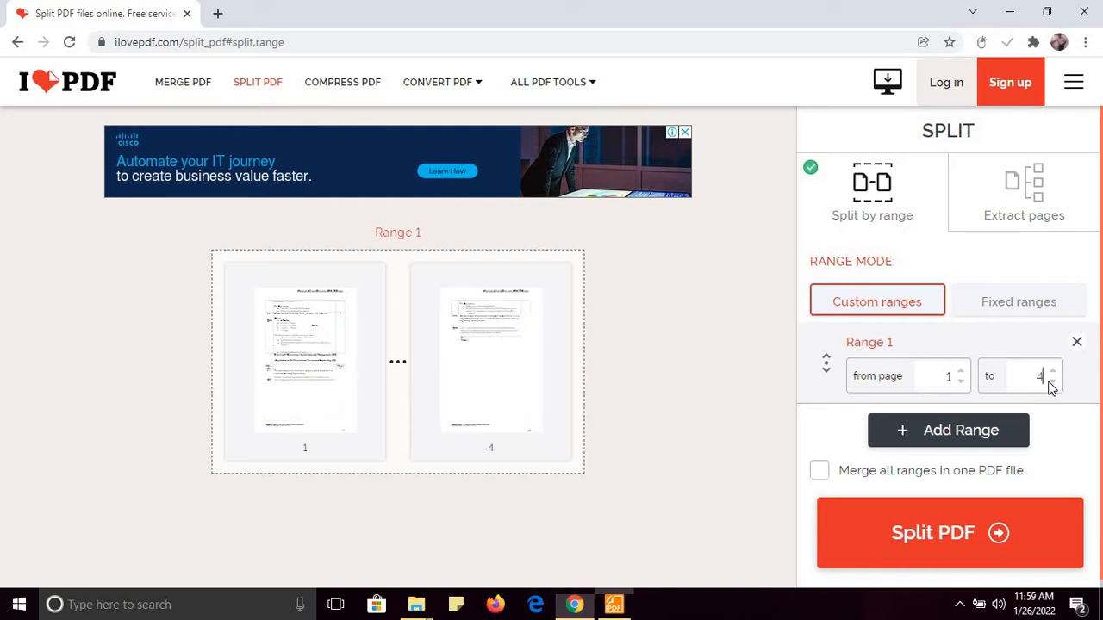
pyautogui.click(898, 538)
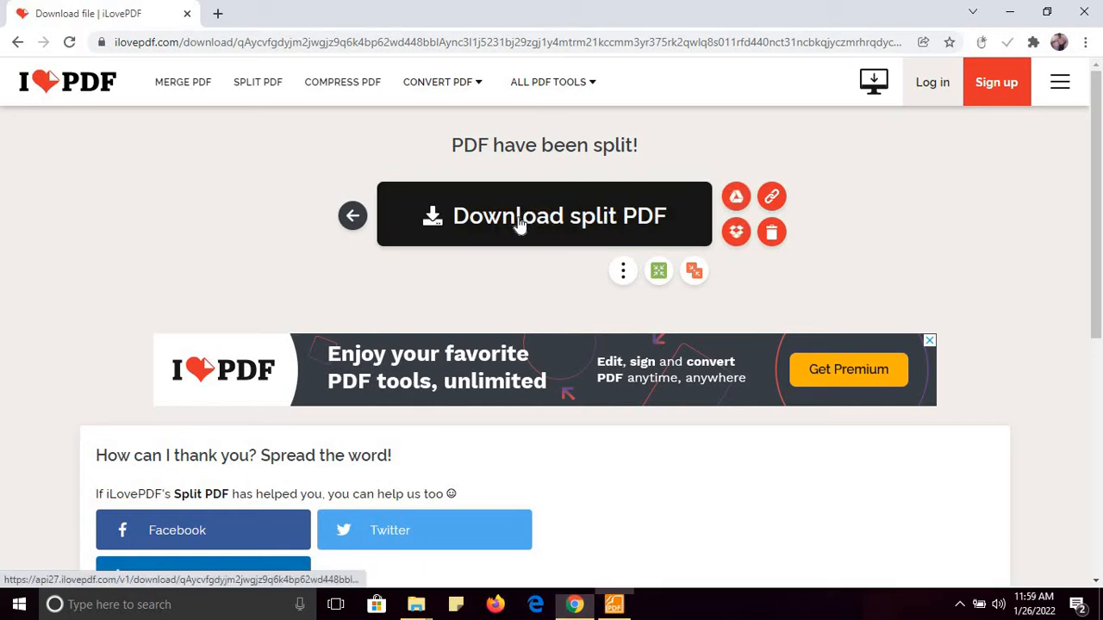
# Download Criteria 6-1-4.pdf and open it in Foxit Reader
pyautogui.click(519, 222)
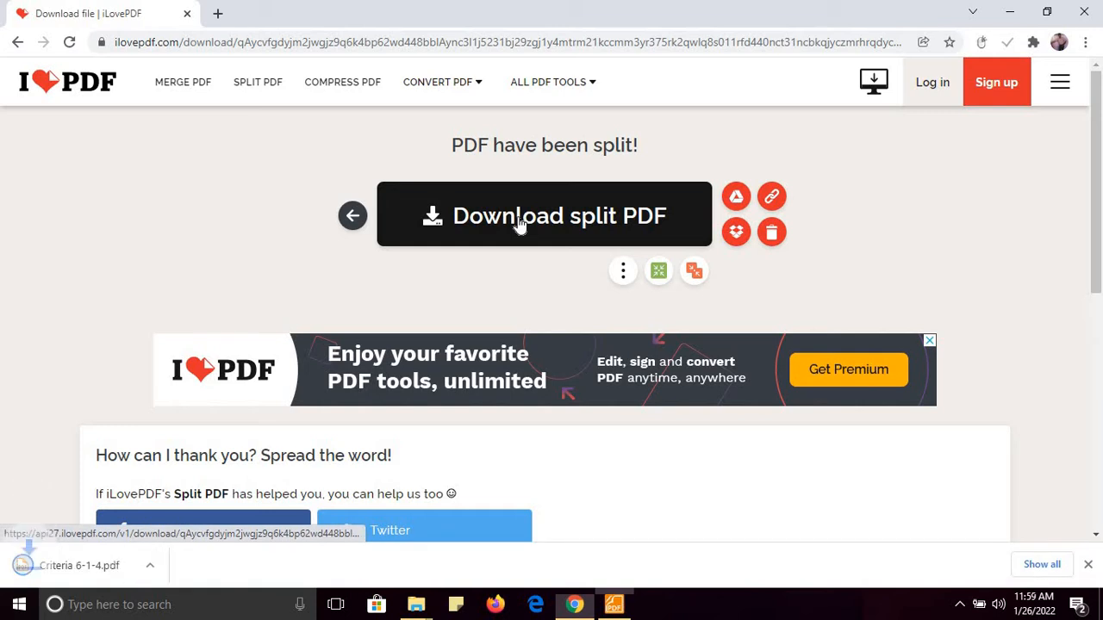
pyautogui.click(86, 565)
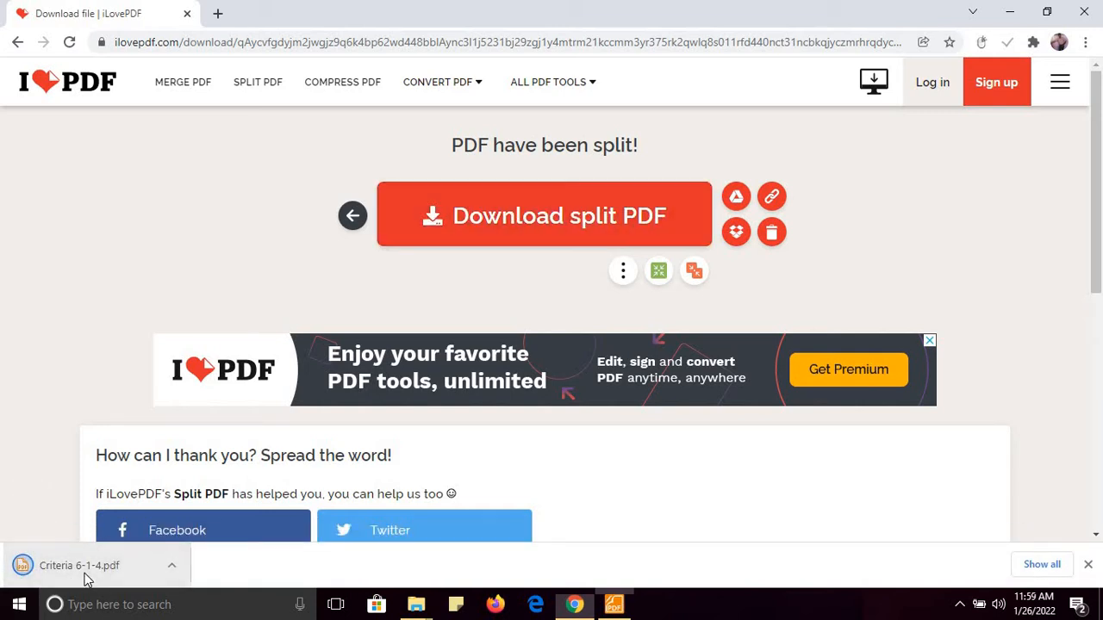
pyautogui.click(616, 603)
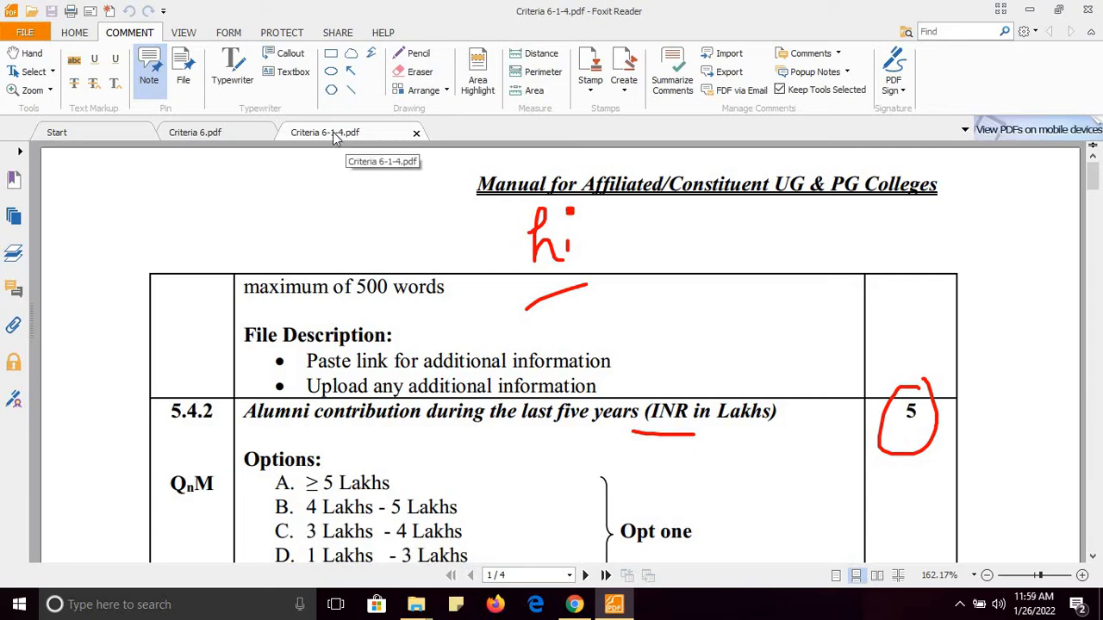
# Scroll through the four pages of Criteria 6-1-4.pdf, then minimize Foxit Reader
pyautogui.moveTo(1092, 181); pyautogui.dragTo(1096, 551)
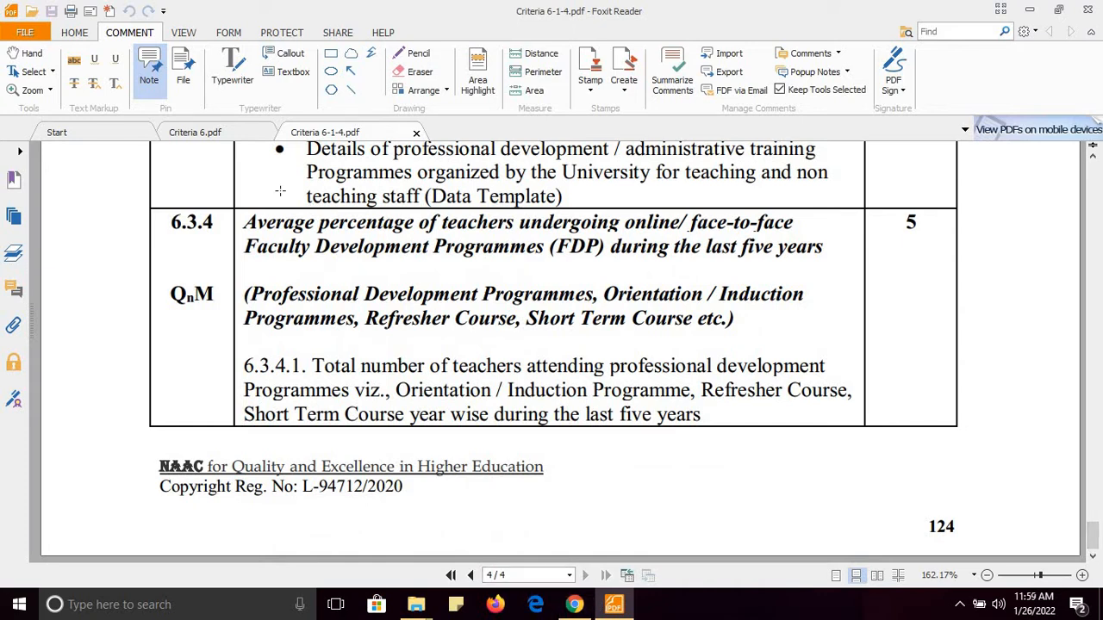
pyautogui.click(194, 132)
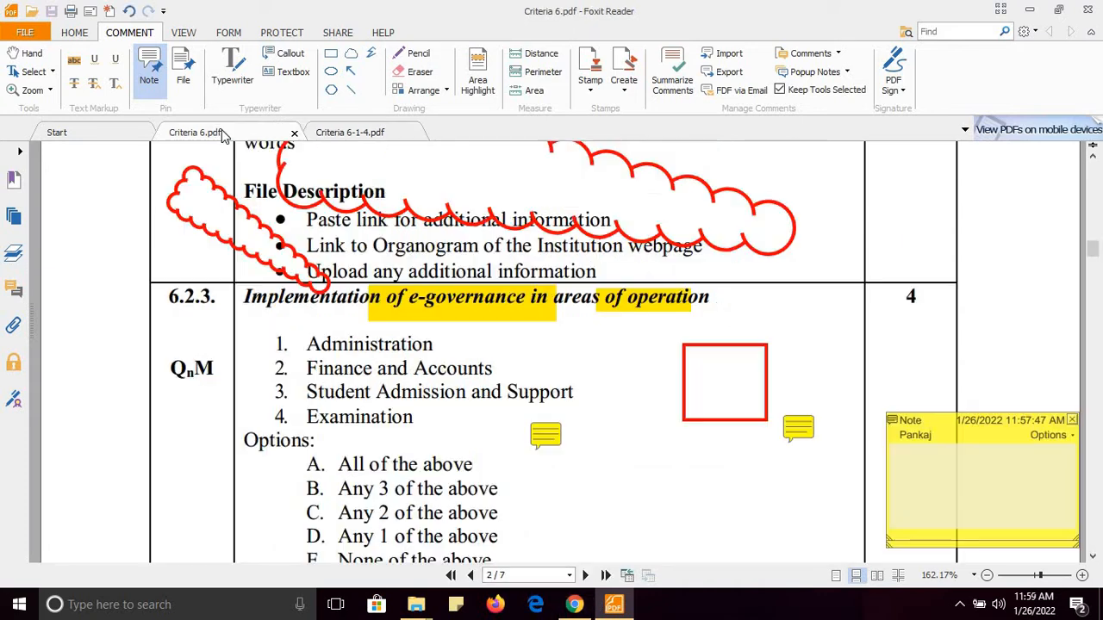
pyautogui.click(1030, 9)
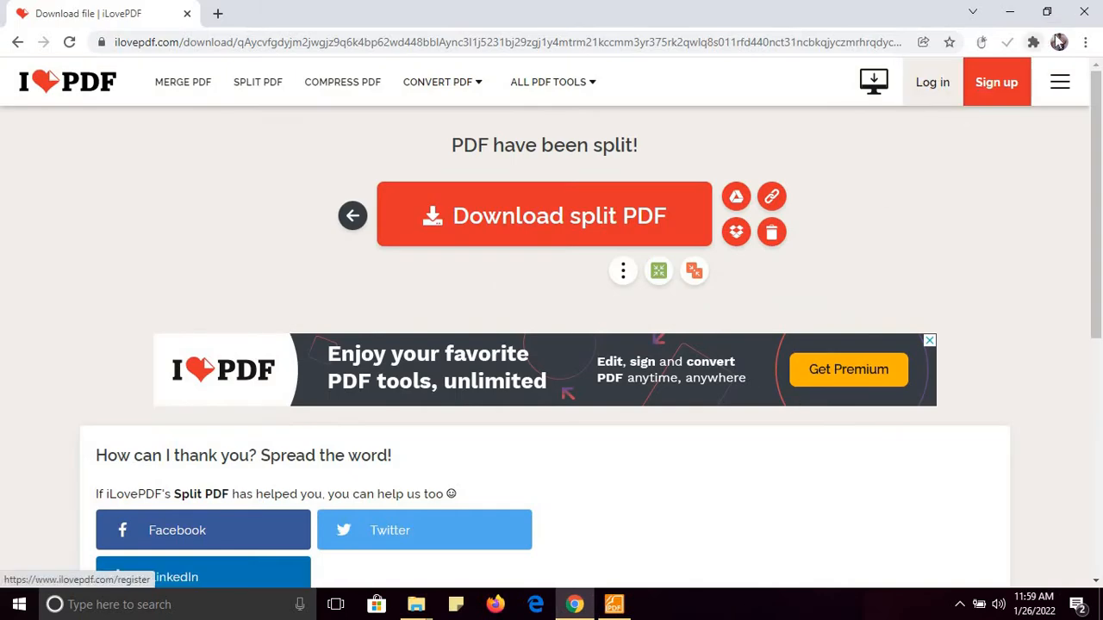
# From Chrome's Downloads list, show Criteria 6-1-4.pdf in its folder
pyautogui.click(1085, 42)
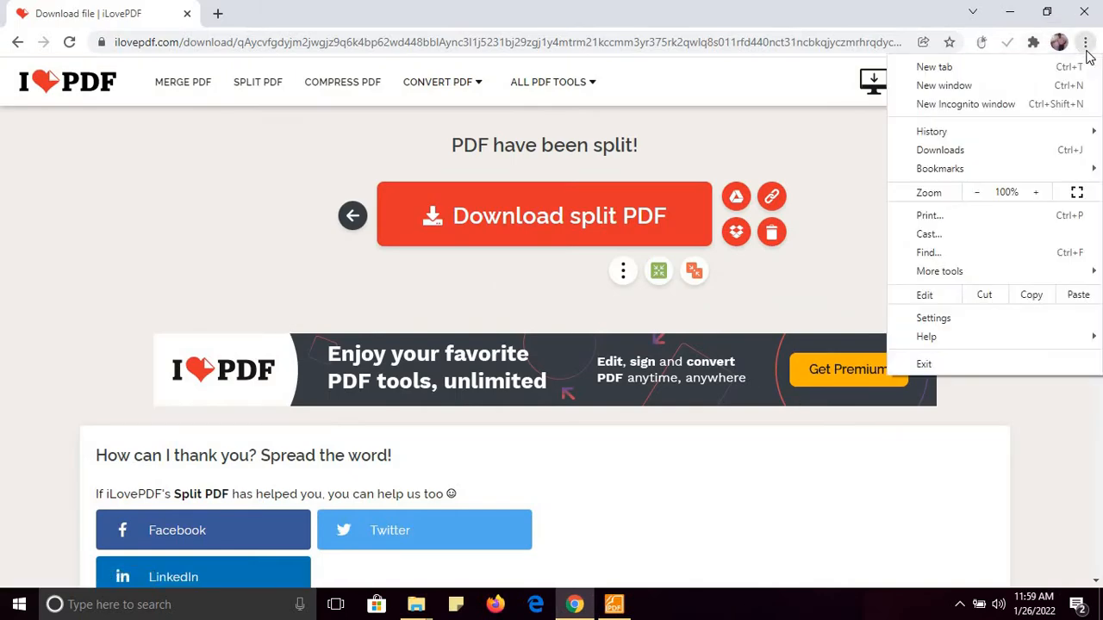
pyautogui.click(960, 150)
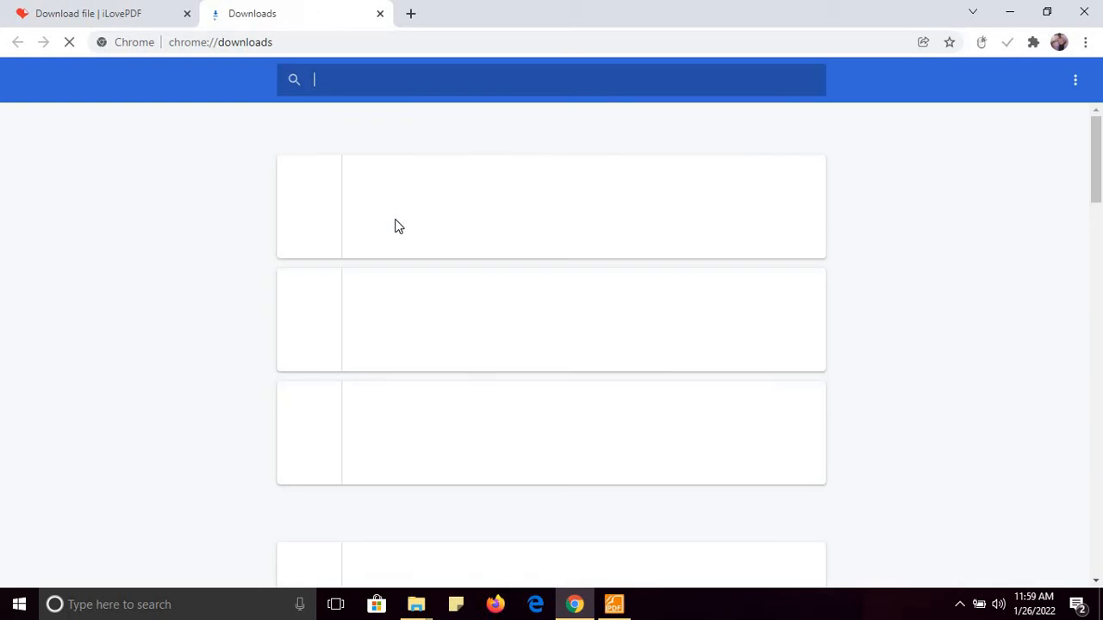
pyautogui.click(396, 233)
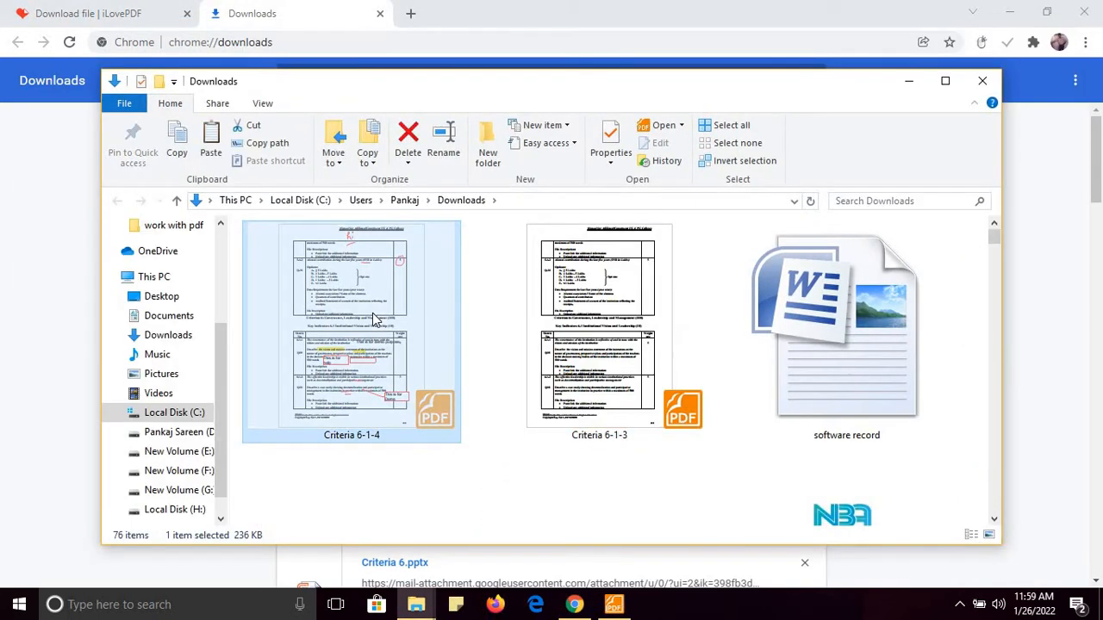
# Move Criteria 6-1-4 into work with pdf, closing it in Foxit so the move succeeds
pyautogui.click(161, 298)
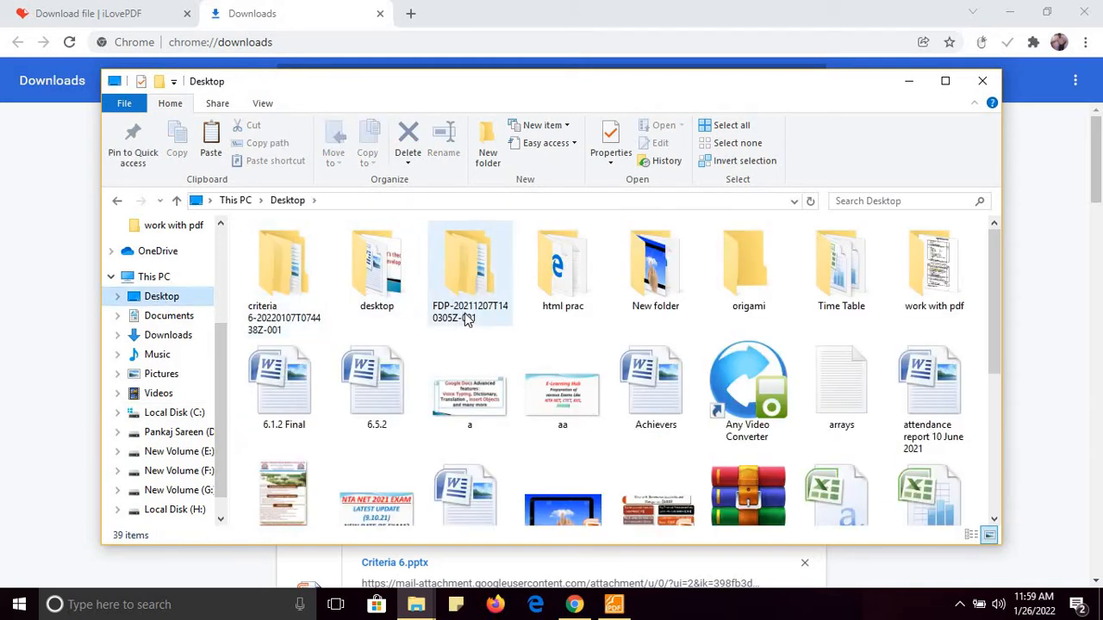
pyautogui.doubleClick(943, 284)
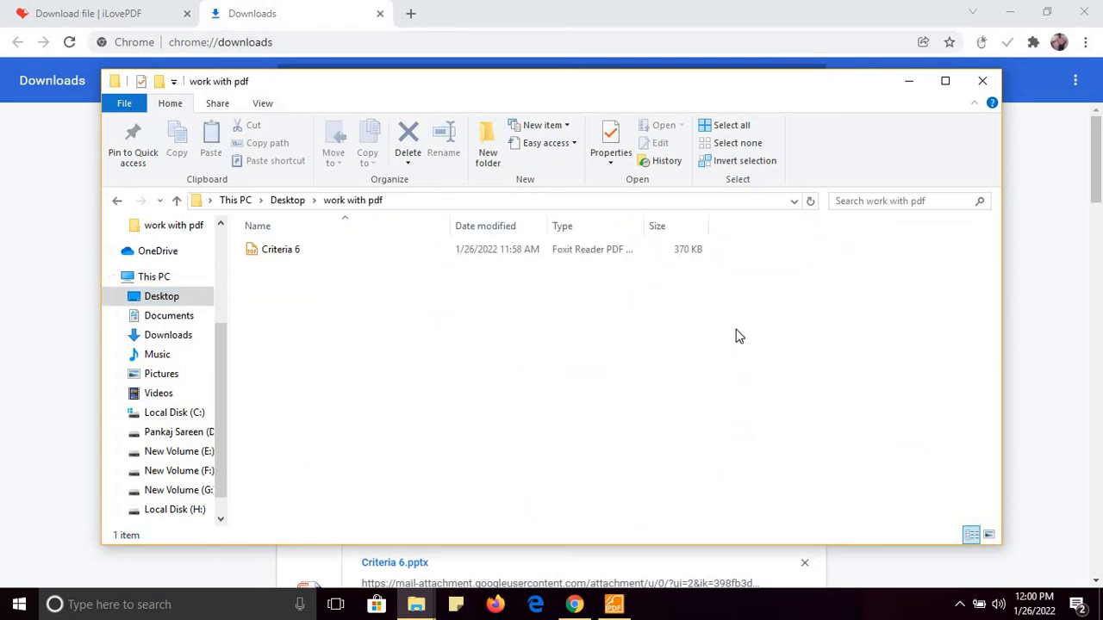
pyautogui.click(614, 604)
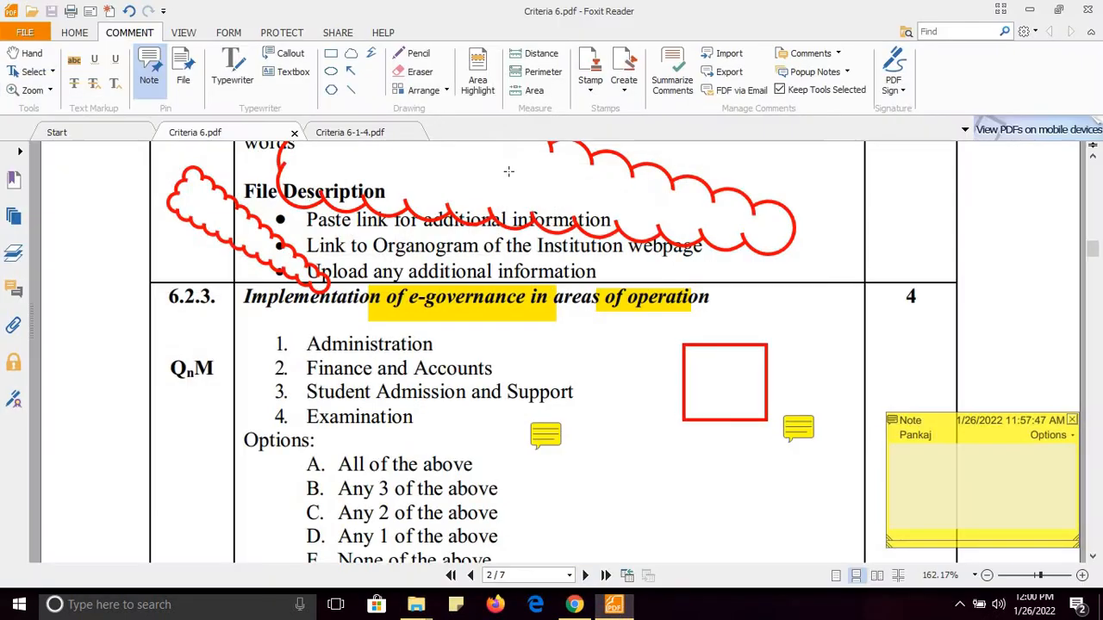
pyautogui.click(411, 135)
pyautogui.click(417, 133)
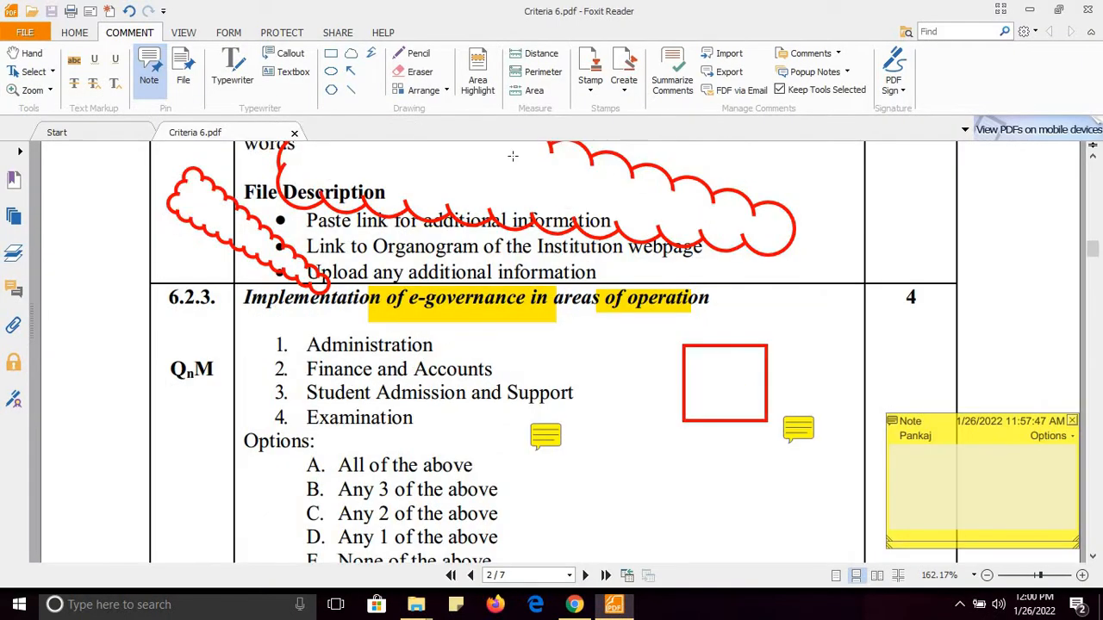
pyautogui.click(1031, 10)
pyautogui.click(362, 256)
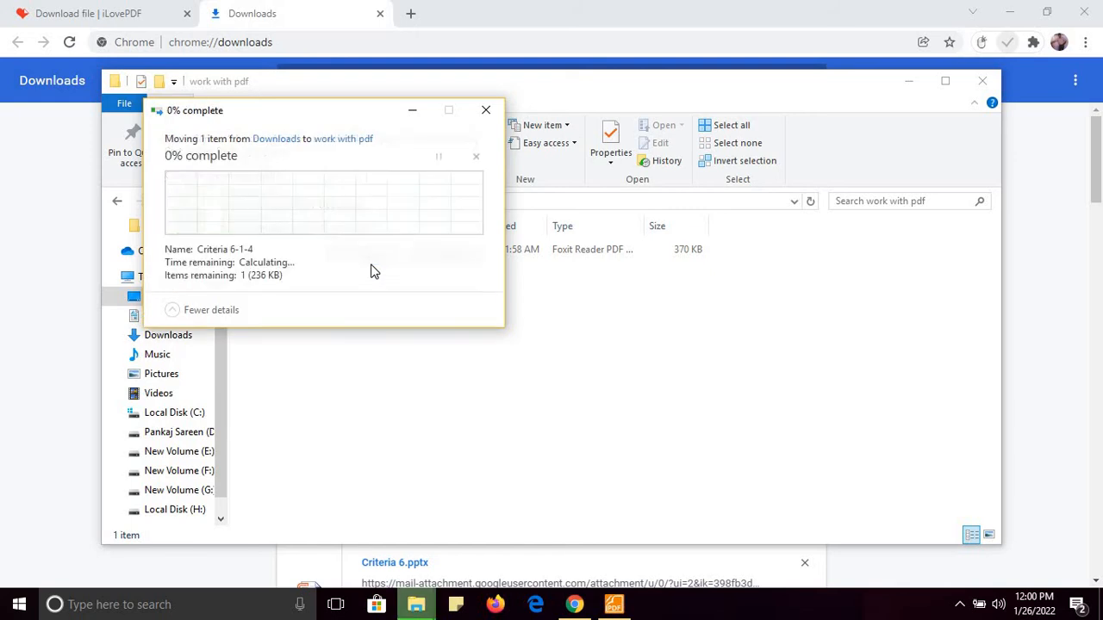
# Check Criteria 6 and Criteria 6-1-4 in the folder, then minimize File Explorer
pyautogui.click(534, 394)
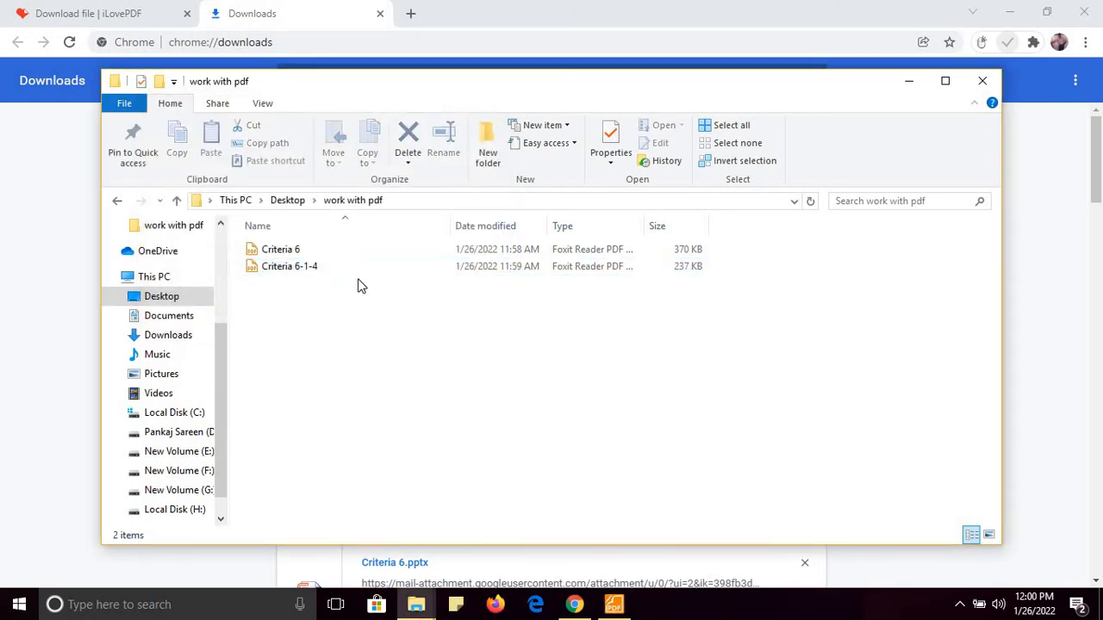
pyautogui.click(291, 250)
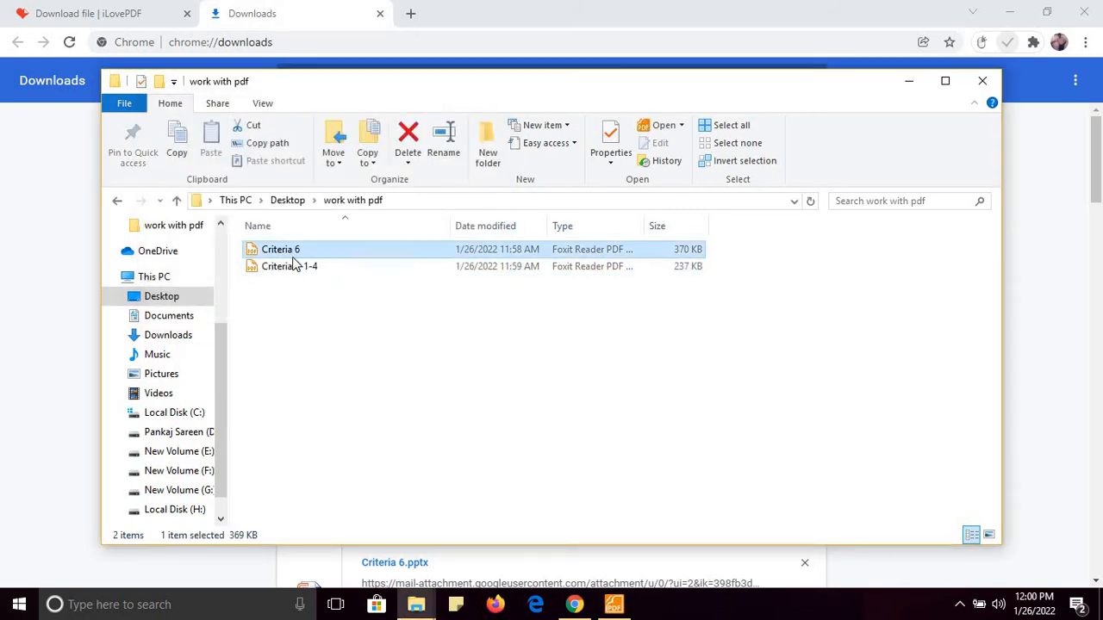
pyautogui.click(317, 269)
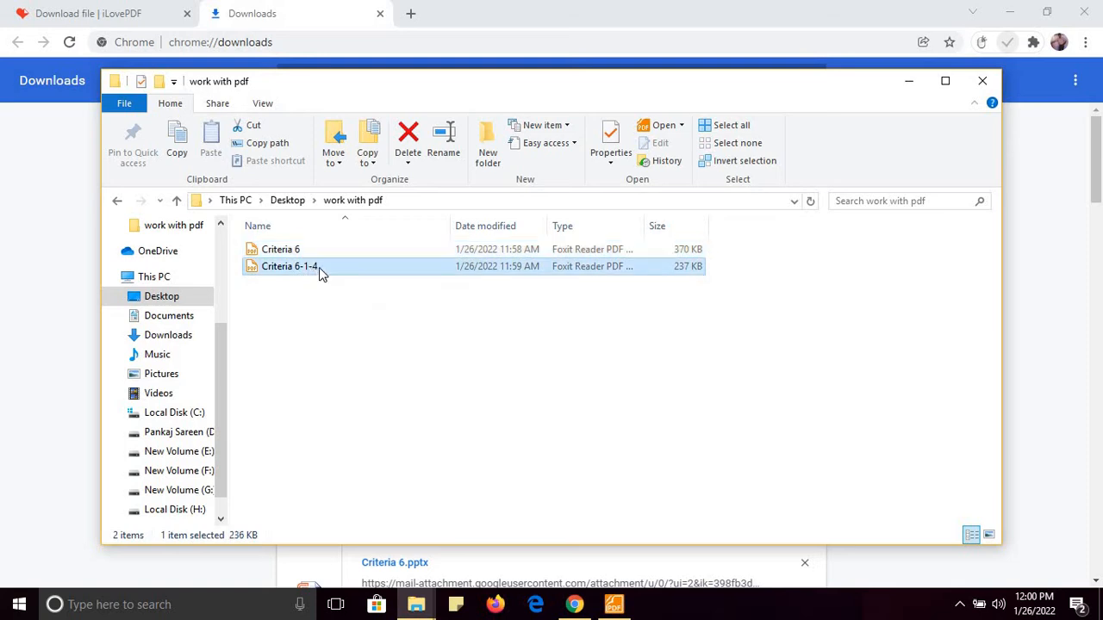
pyautogui.click(908, 86)
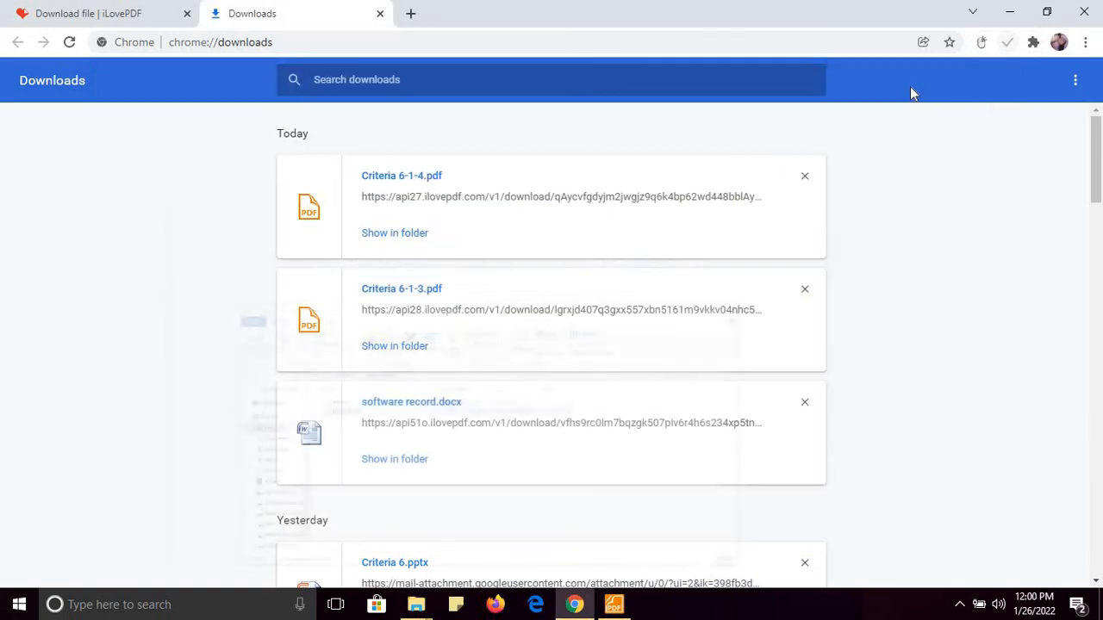
# Close Criteria 6.pdf and open Criteria 6-1-4 from work with pdf, maximized in Foxit
pyautogui.click(380, 14)
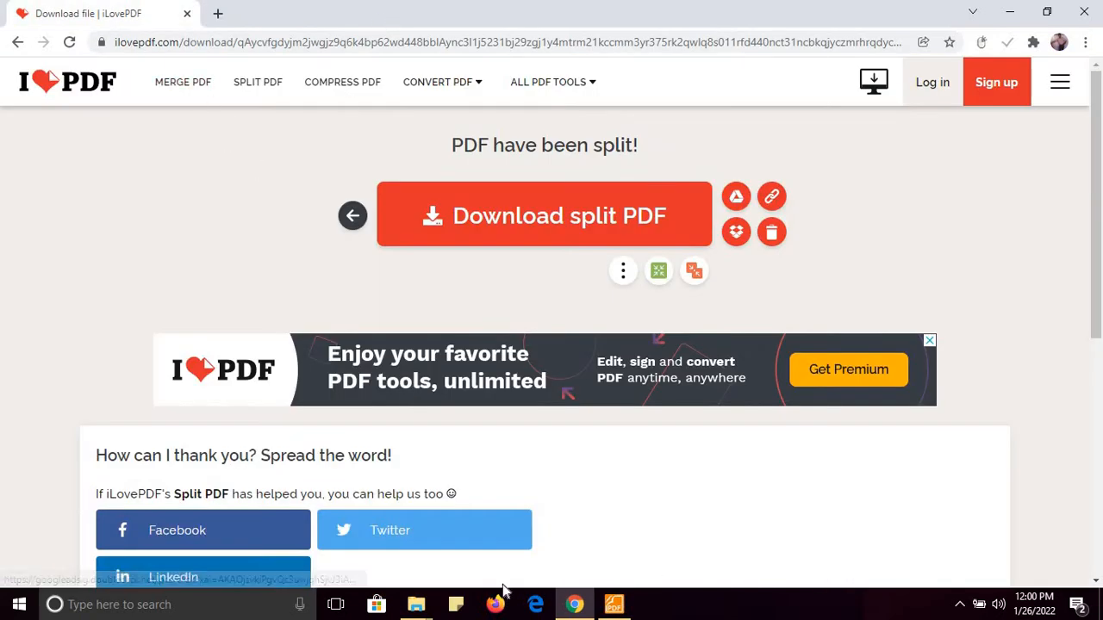
pyautogui.moveTo(416, 596)
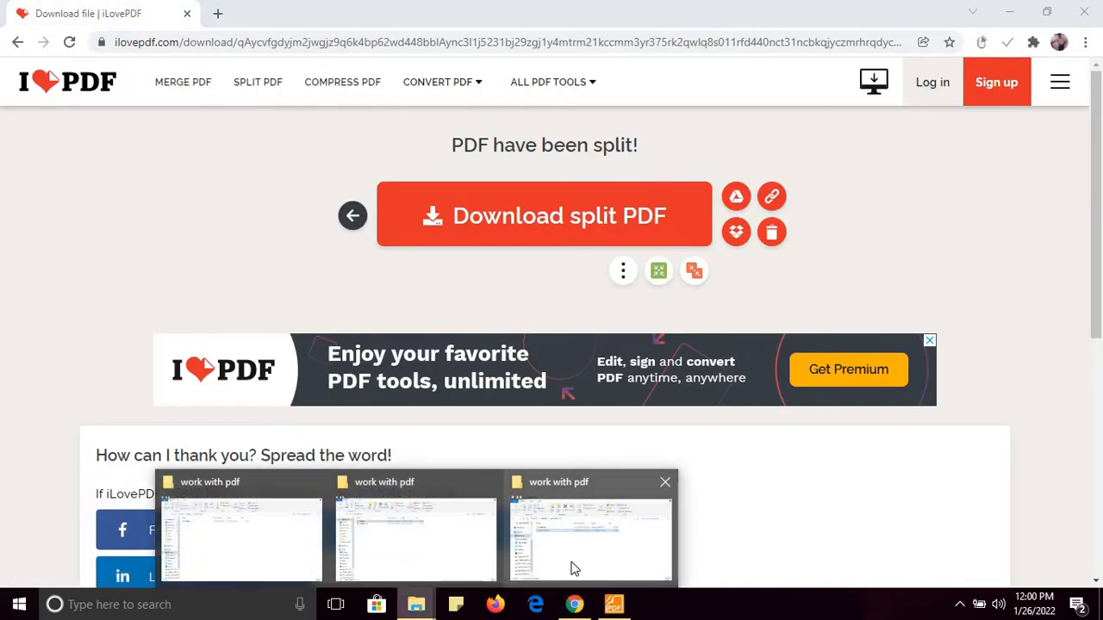
pyautogui.click(576, 567)
pyautogui.doubleClick(289, 249)
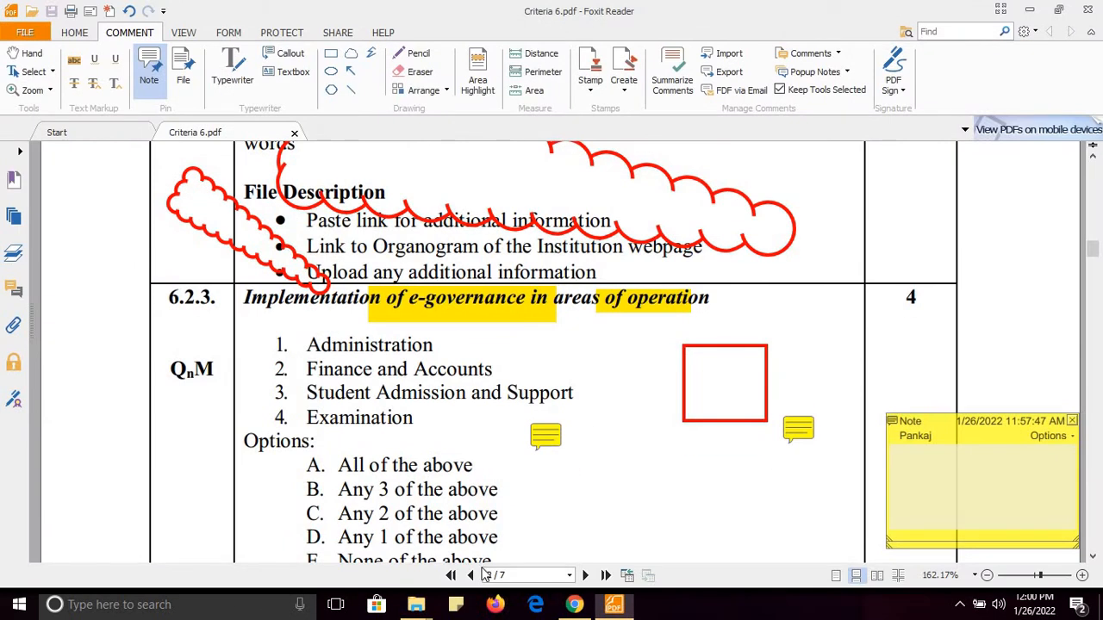
pyautogui.click(1078, 8)
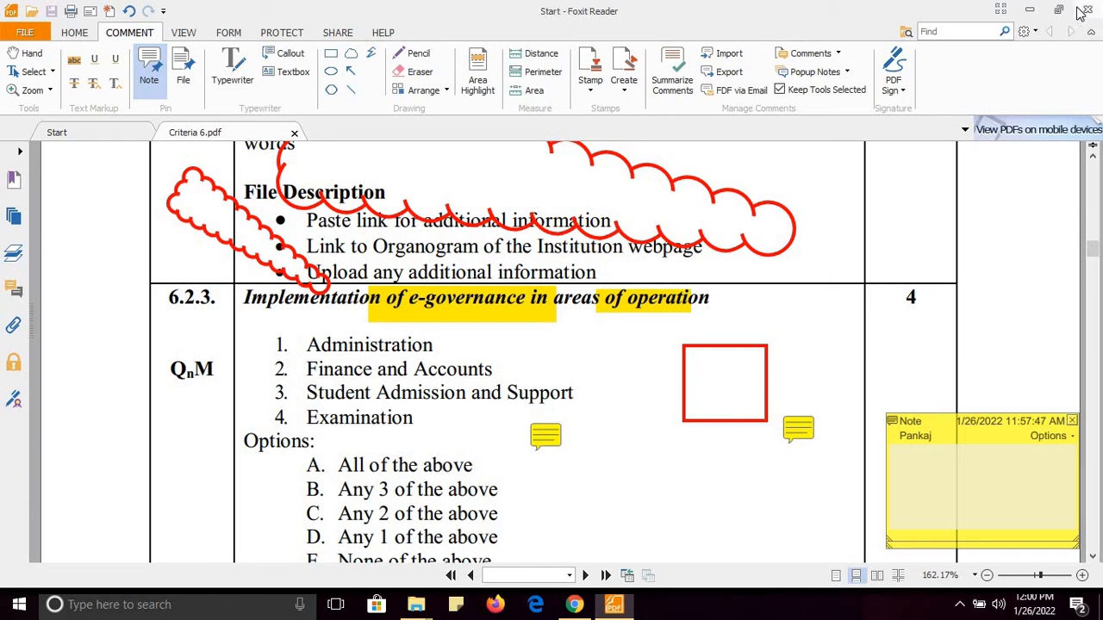
pyautogui.click(347, 271)
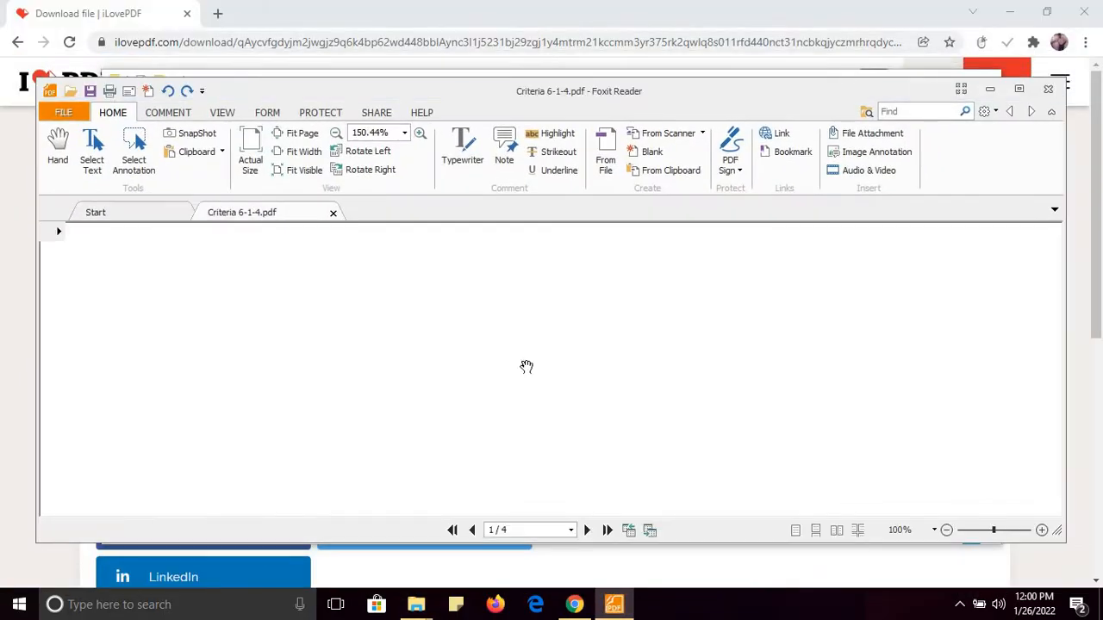
pyautogui.click(1019, 91)
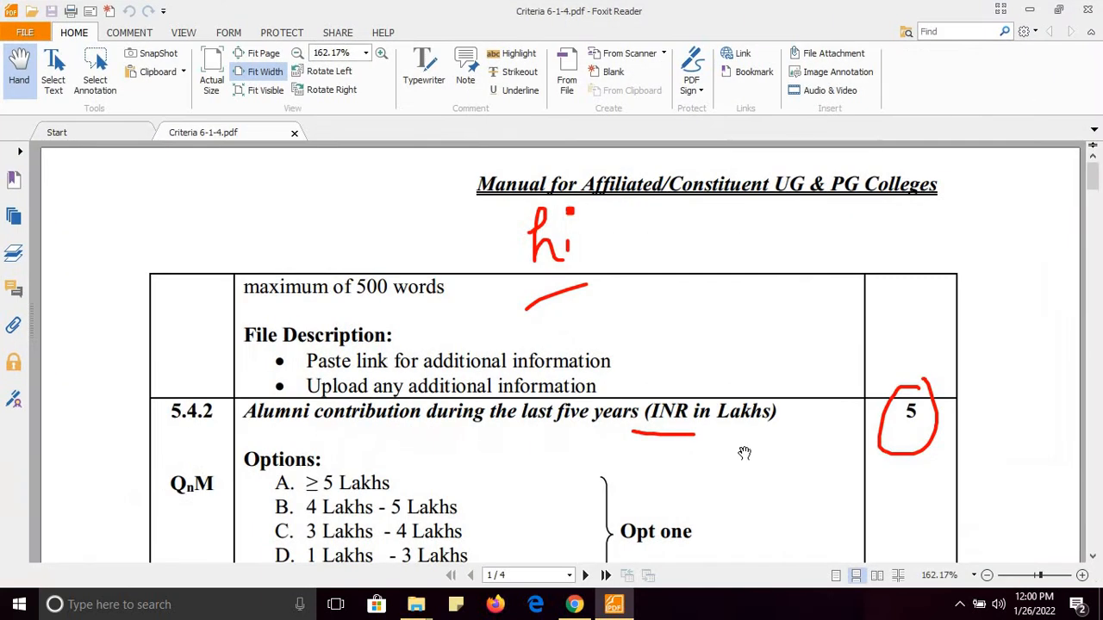
# Close the PDF and create a new Word document named 'demo' in the work with pdf folder
pyautogui.click(1087, 8)
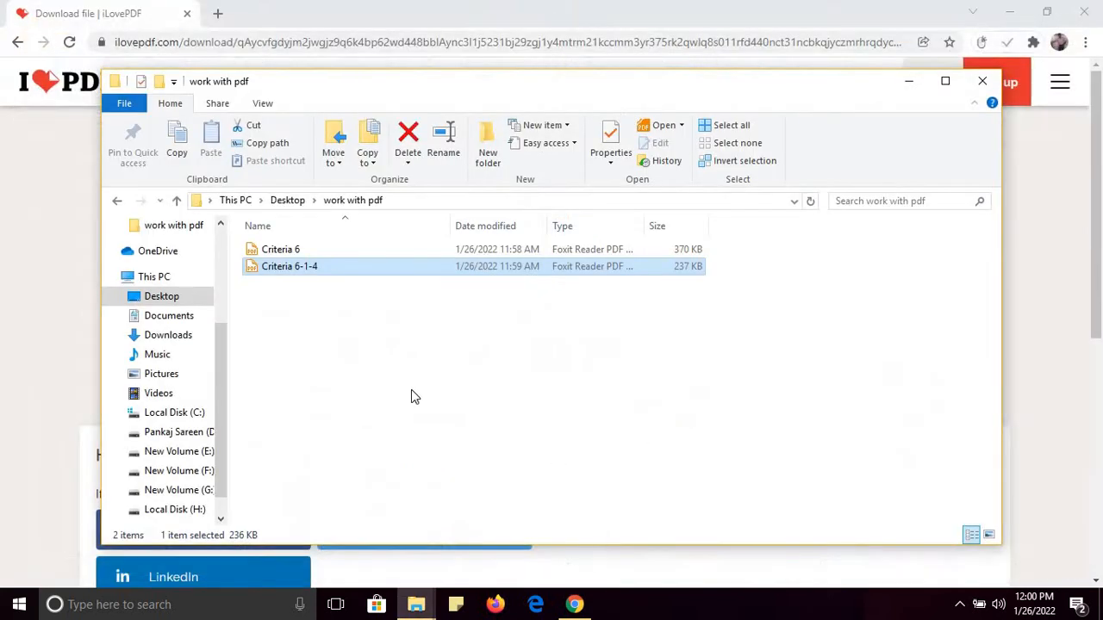
pyautogui.rightClick(411, 396)
pyautogui.moveTo(504, 354)
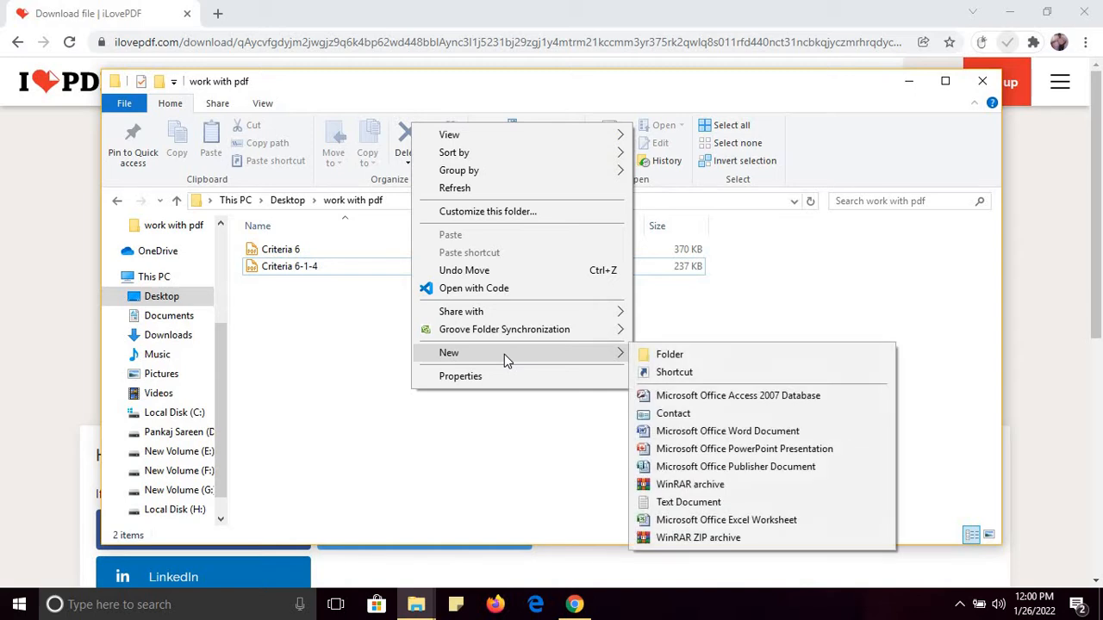
pyautogui.click(720, 432)
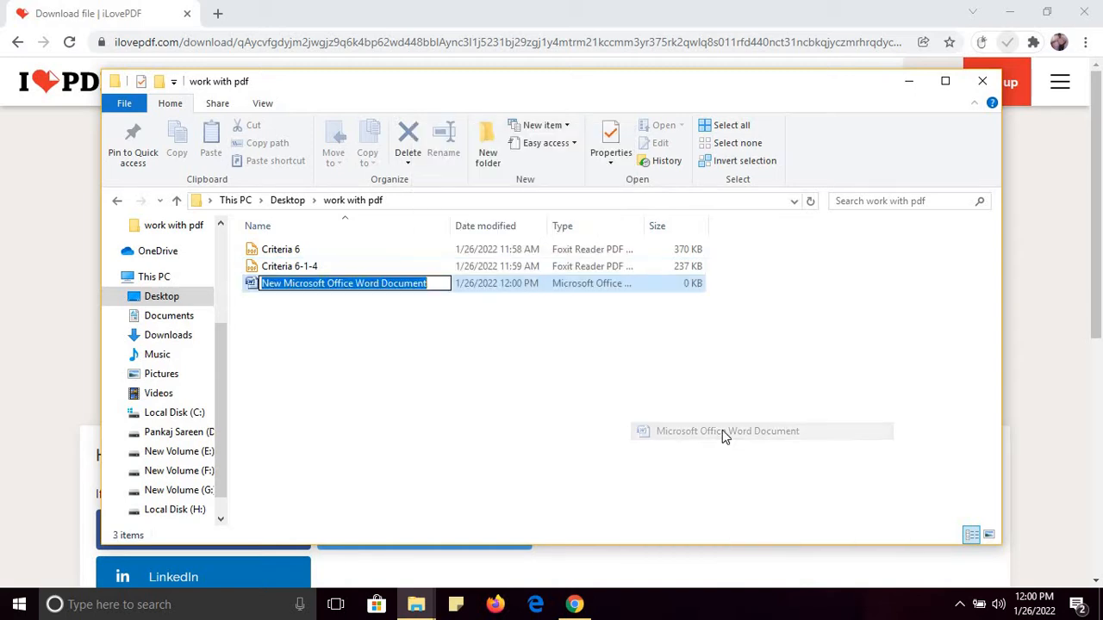
pyautogui.write('demo')
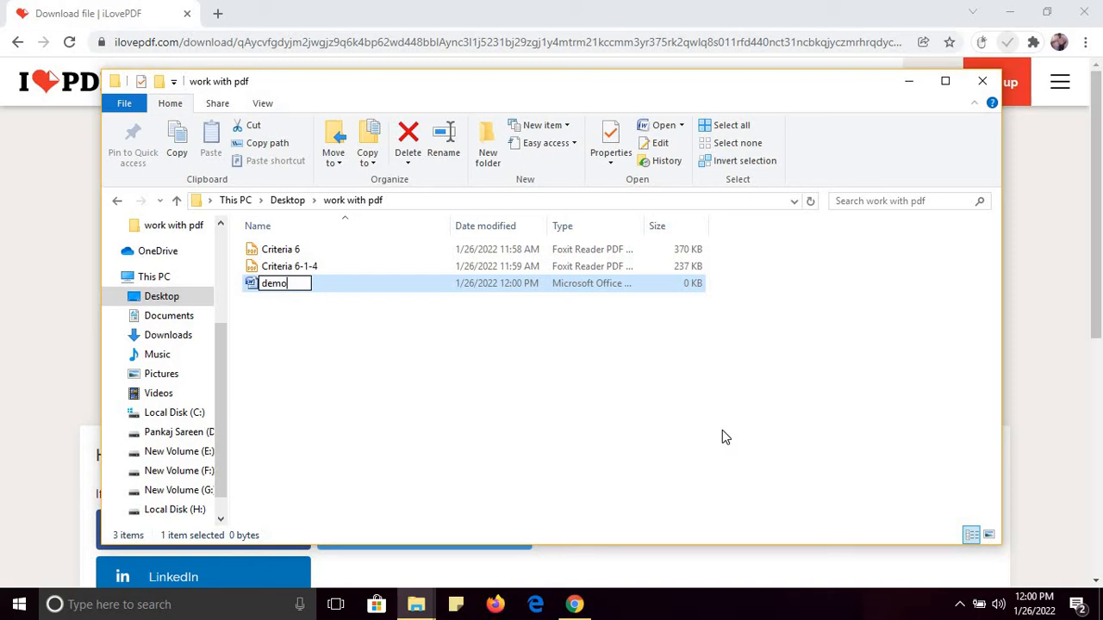
pyautogui.press('Return')
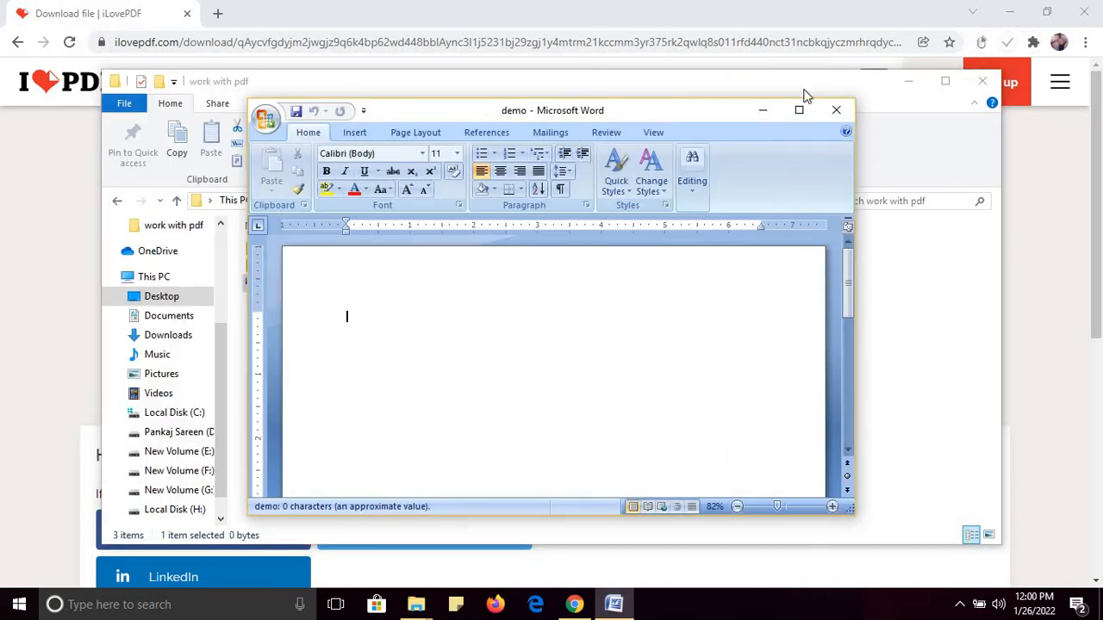
# Generate sample text with =rand(10,10) and zoom the page to 124%
pyautogui.click(799, 110)
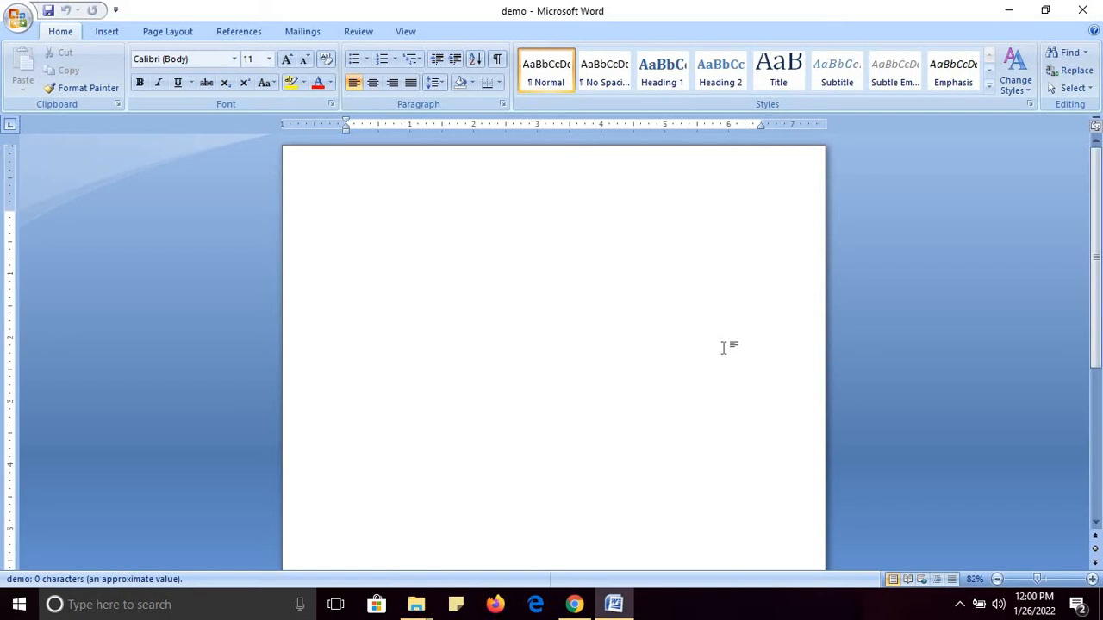
pyautogui.write('=rand(10,1')
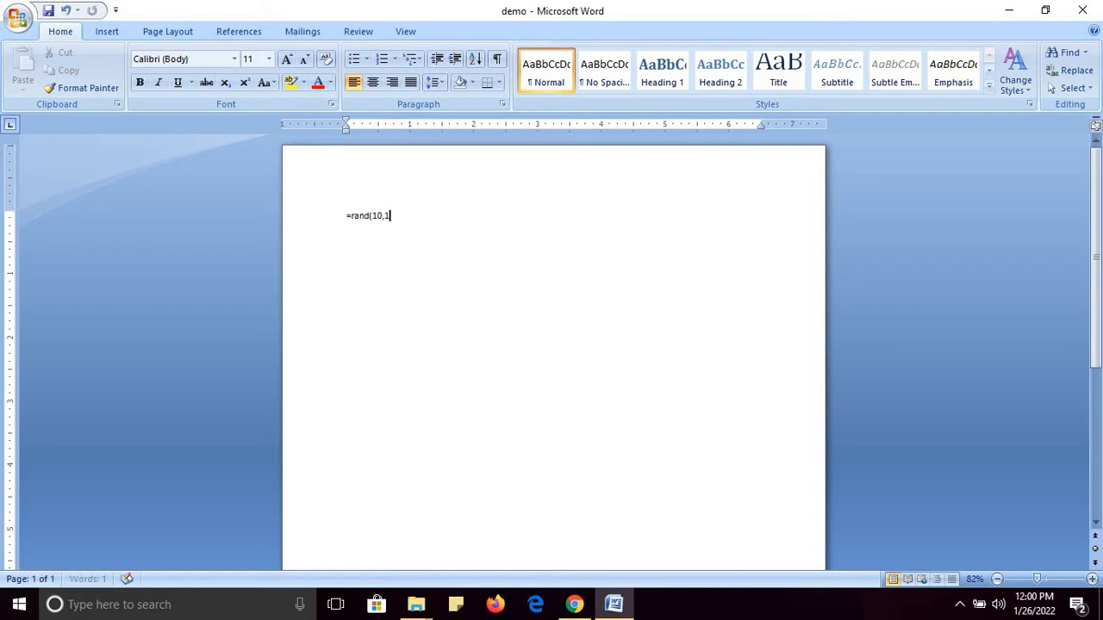
pyautogui.write('0)')
pyautogui.press('Return')
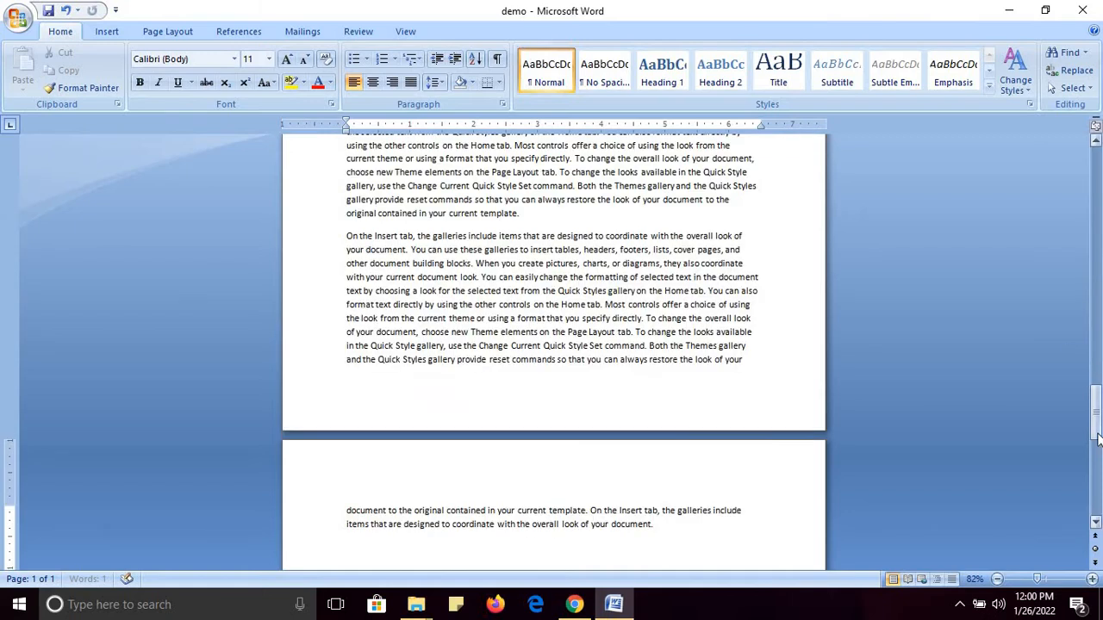
pyautogui.moveTo(1095, 422); pyautogui.dragTo(1095, 254)
pyautogui.click(1047, 580)
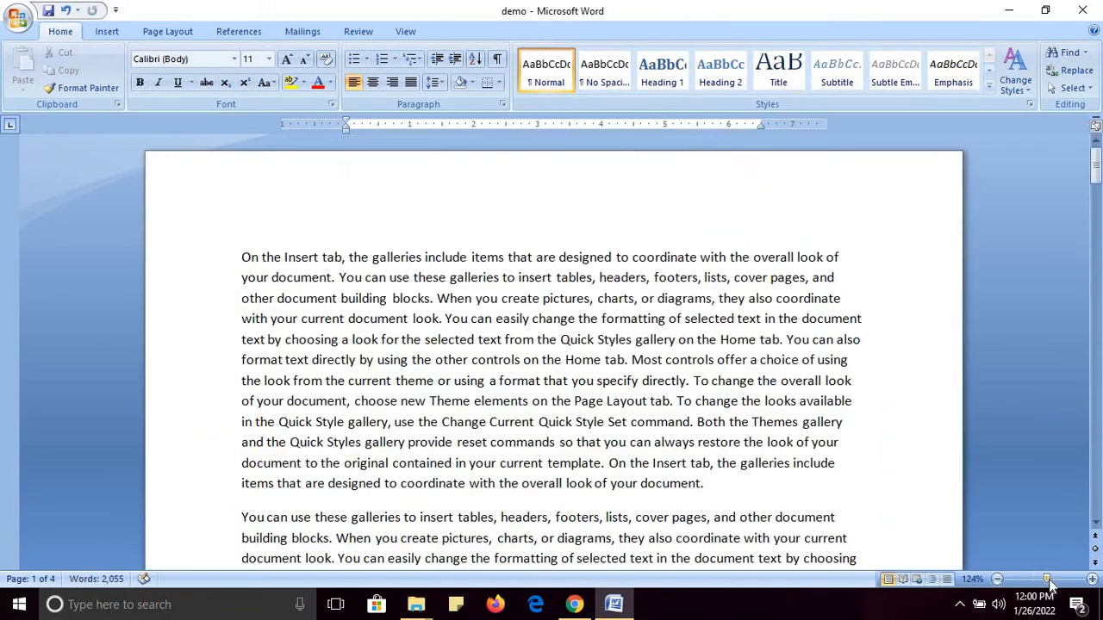
pyautogui.click(314, 284)
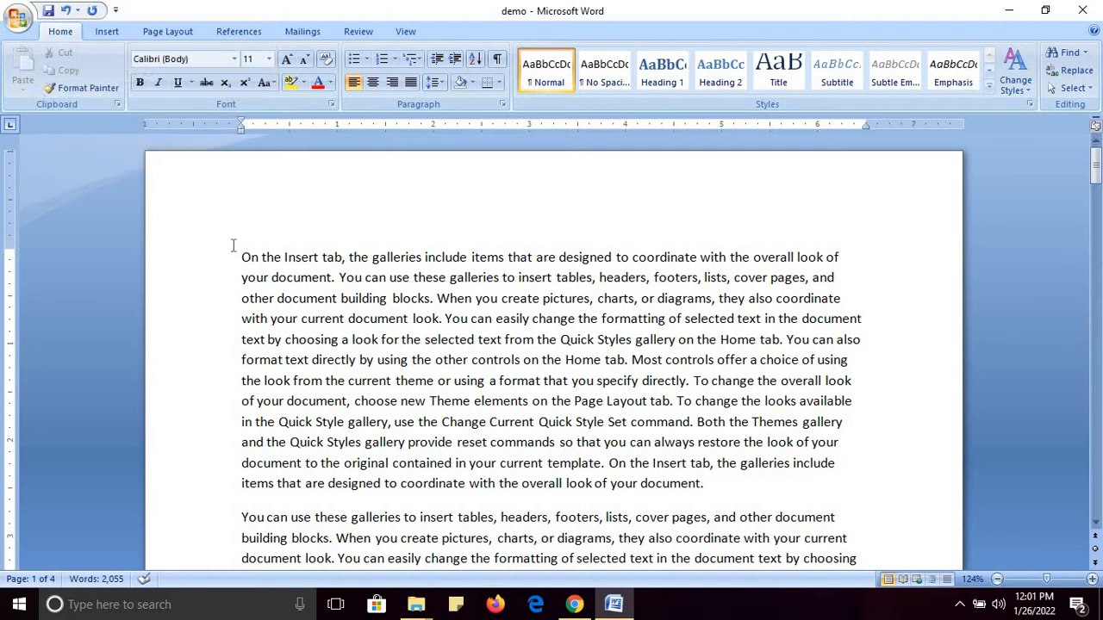
# Publish demo as a PDF into Desktop > work with pdf using Save As PDF or XPS
pyautogui.click(19, 21)
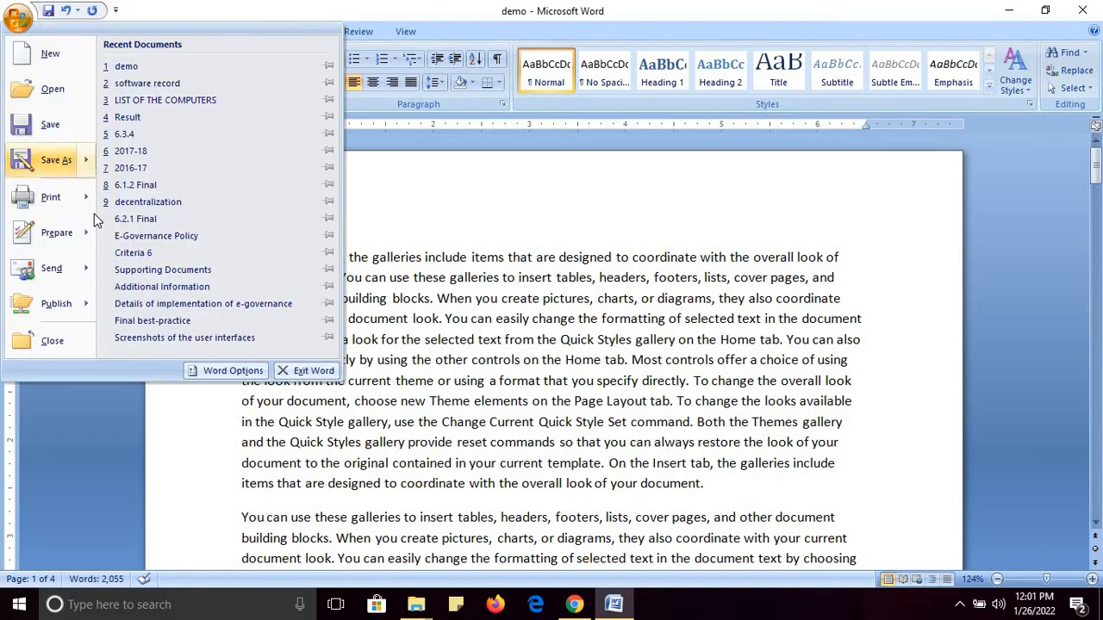
pyautogui.moveTo(90, 168)
pyautogui.click(138, 200)
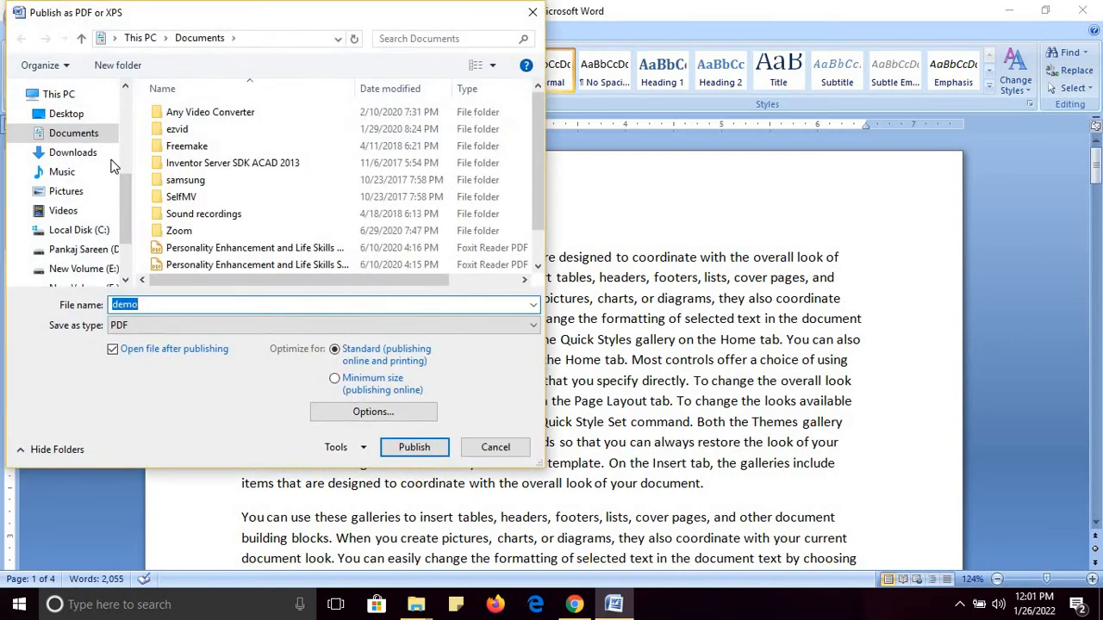
pyautogui.click(66, 113)
pyautogui.doubleClick(186, 151)
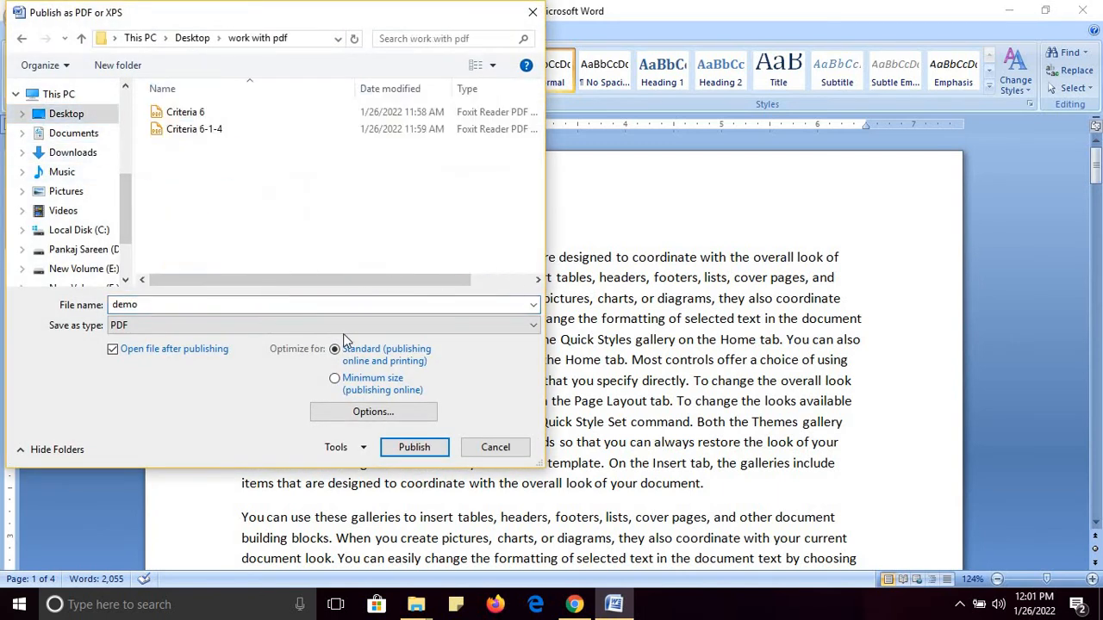
pyautogui.click(413, 447)
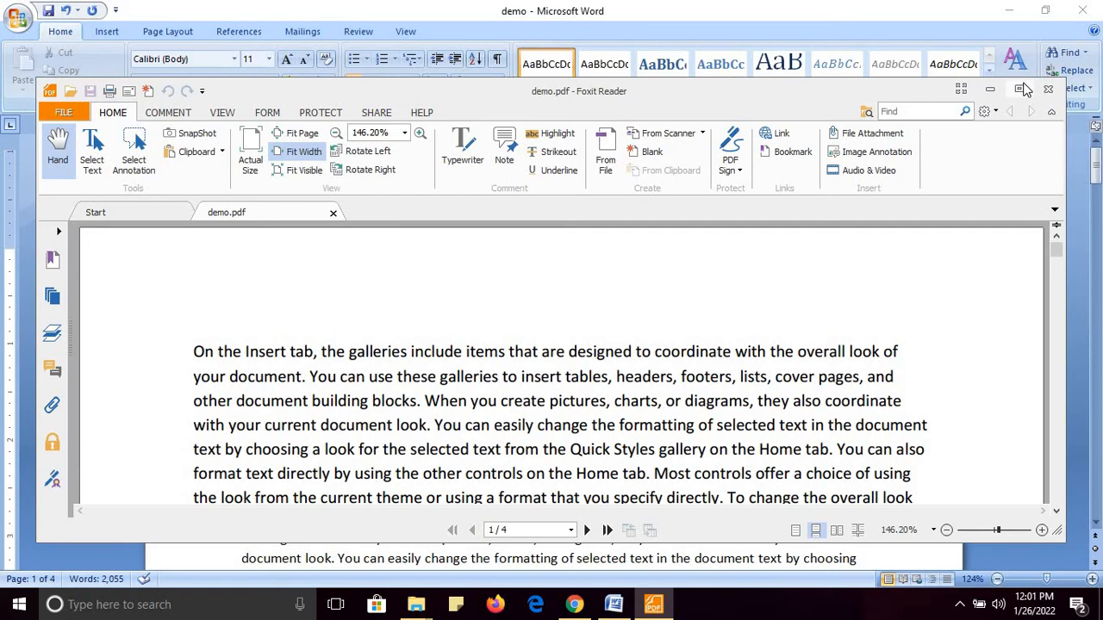
# Maximize Foxit, add a 'Demo Pdf File' text box above page 1's first paragraph, and save
pyautogui.click(1020, 89)
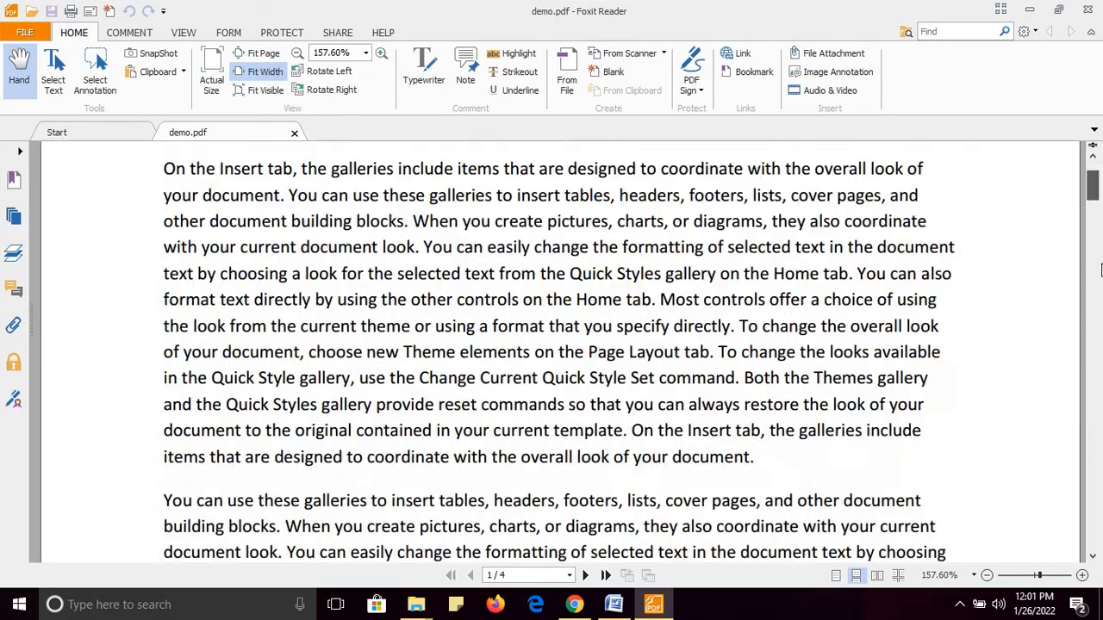
pyautogui.scroll(-3, 1092, 271)
pyautogui.scroll(5, 1092, 144)
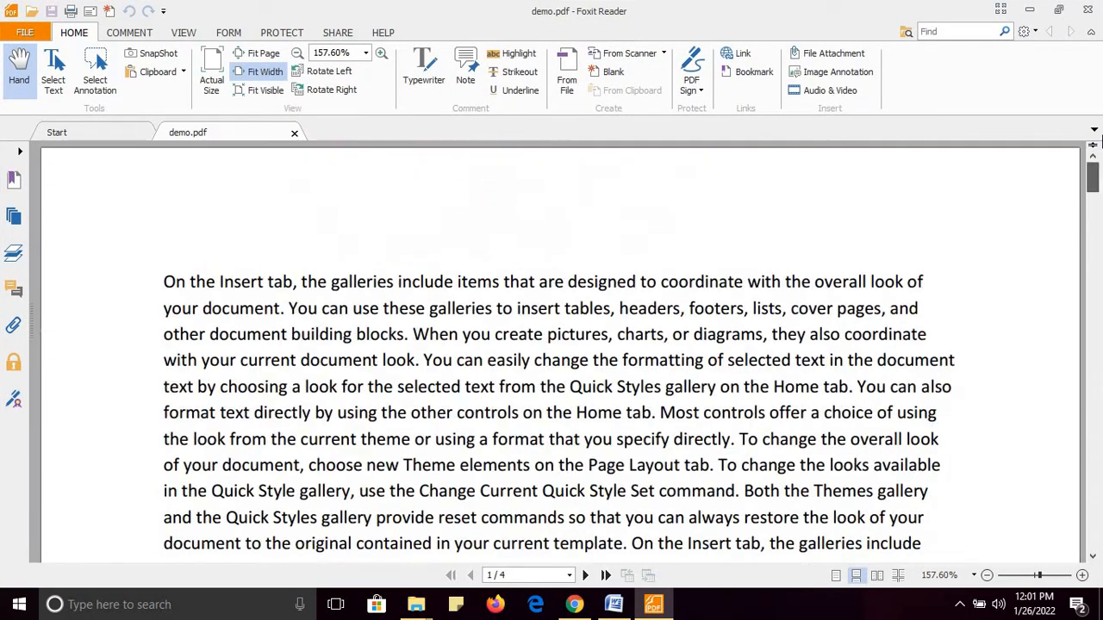
pyautogui.click(133, 33)
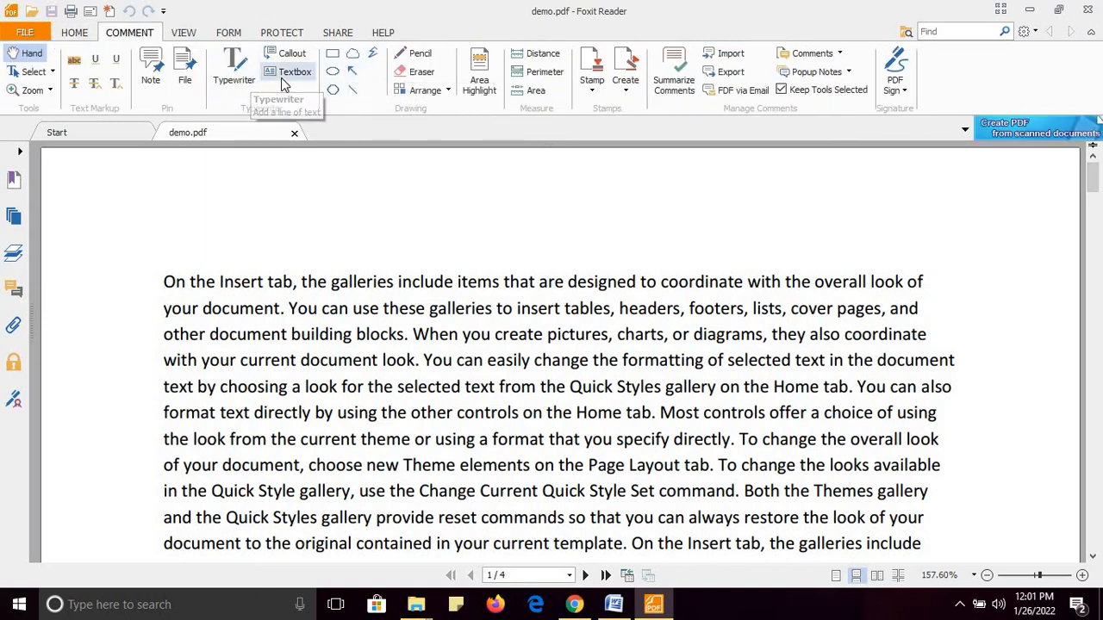
pyautogui.click(284, 83)
pyautogui.click(318, 213)
pyautogui.write('De')
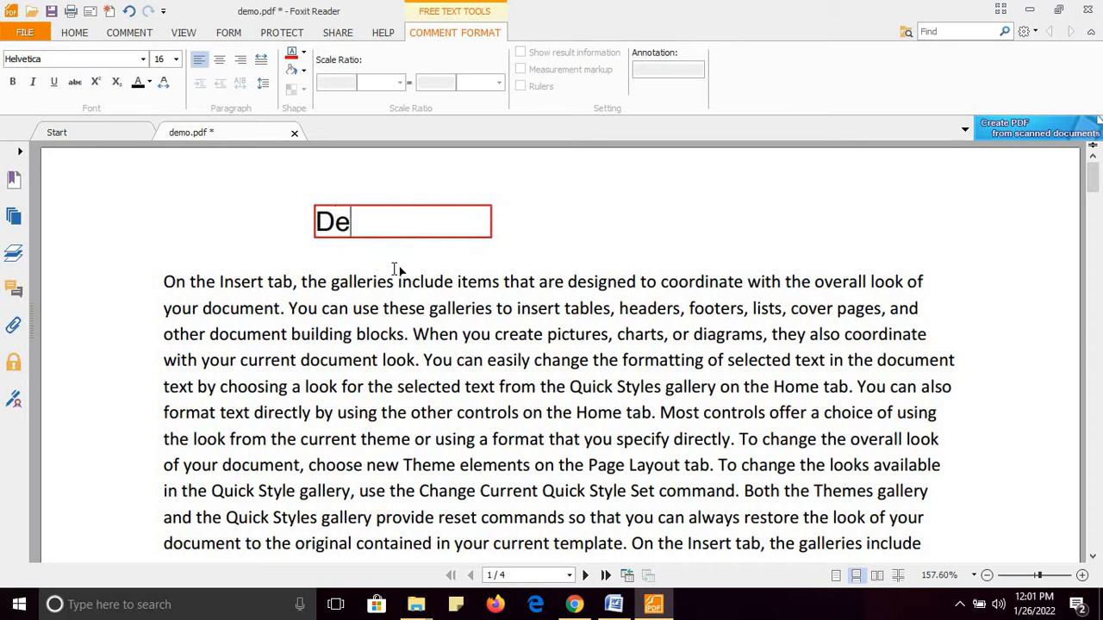
pyautogui.write('mo Pdf Fi')
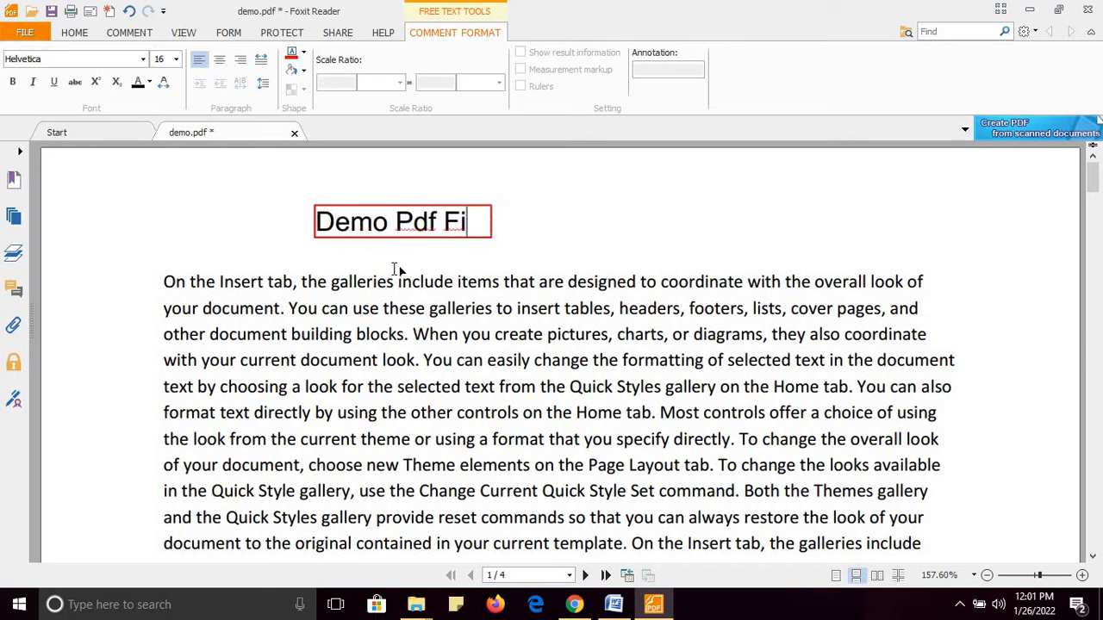
pyautogui.write('le')
pyautogui.click(396, 270)
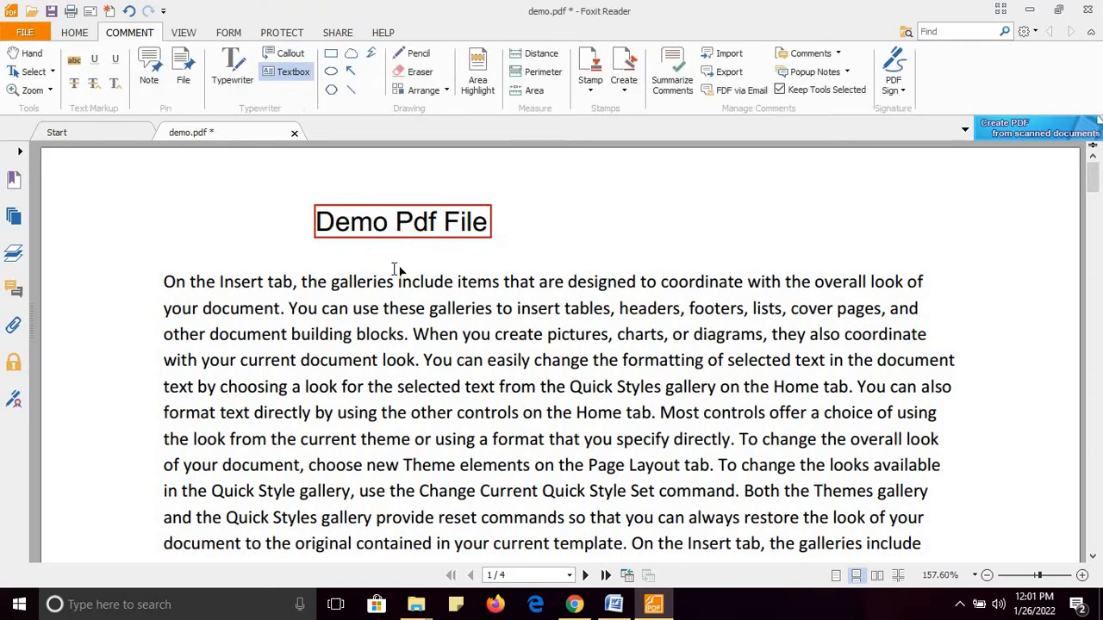
pyautogui.hotkey('ctrl', 's')
# Close the Word demo document without saving its changes
pyautogui.moveTo(416, 607)
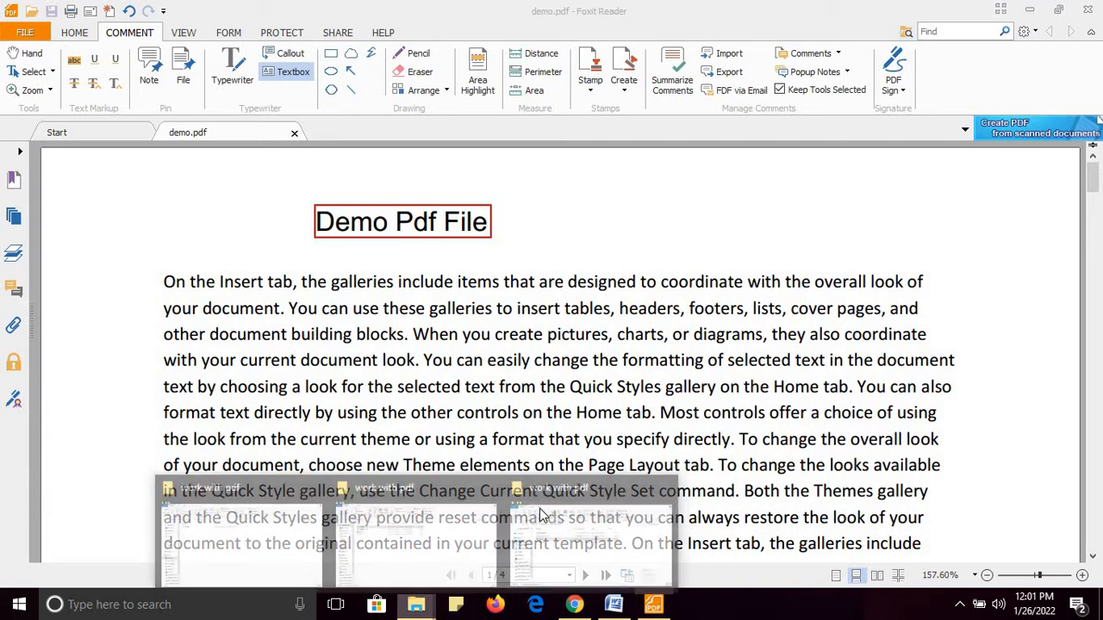
pyautogui.click(566, 544)
pyautogui.click(379, 356)
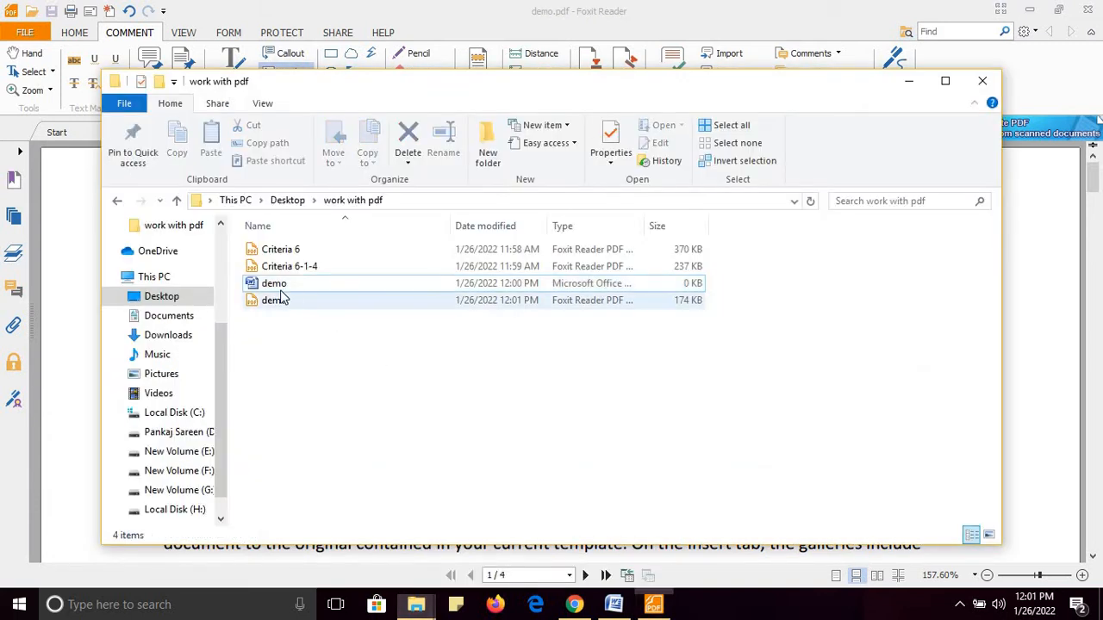
pyautogui.click(276, 288)
pyautogui.rightClick(276, 288)
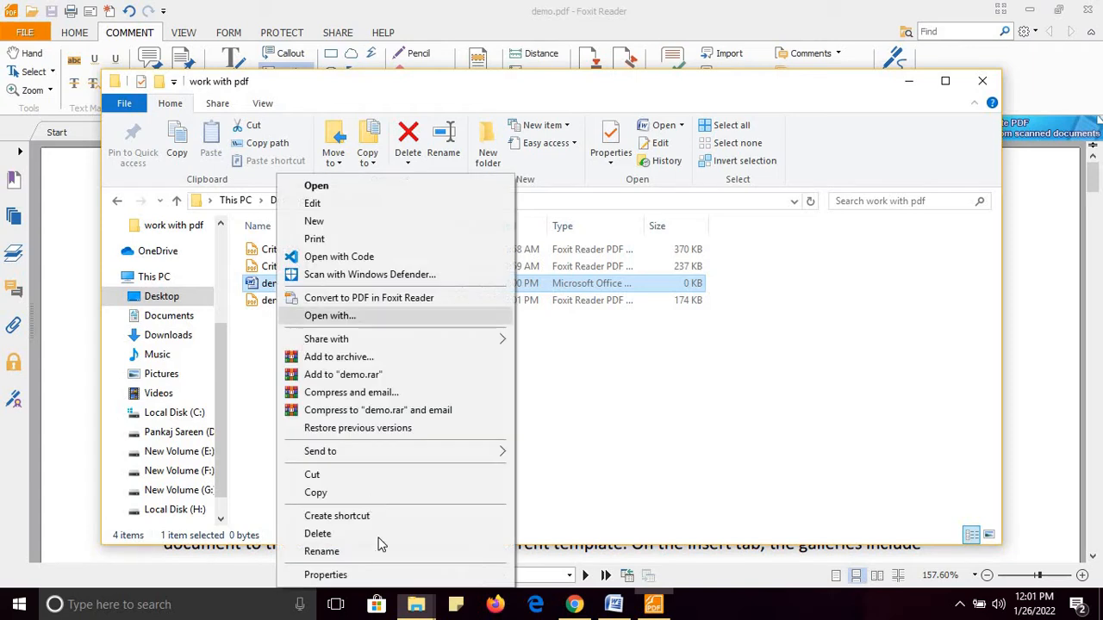
pyautogui.click(625, 521)
pyautogui.click(621, 606)
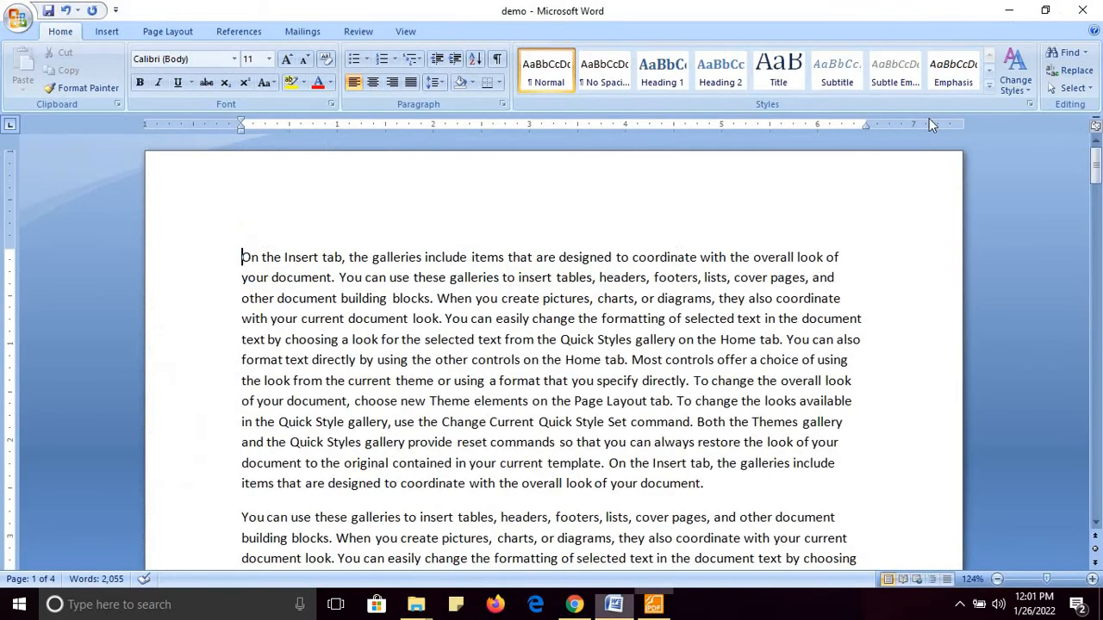
pyautogui.click(1082, 11)
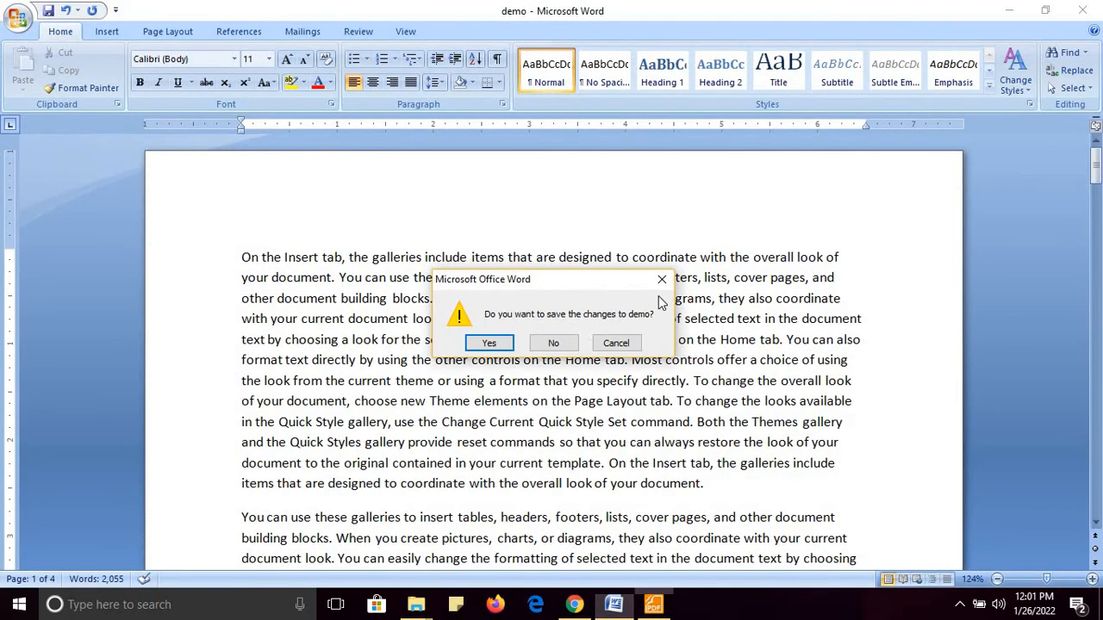
pyautogui.click(555, 343)
# Delete the Word demo file and return to the iLovePDF split page in Chrome
pyautogui.click(274, 287)
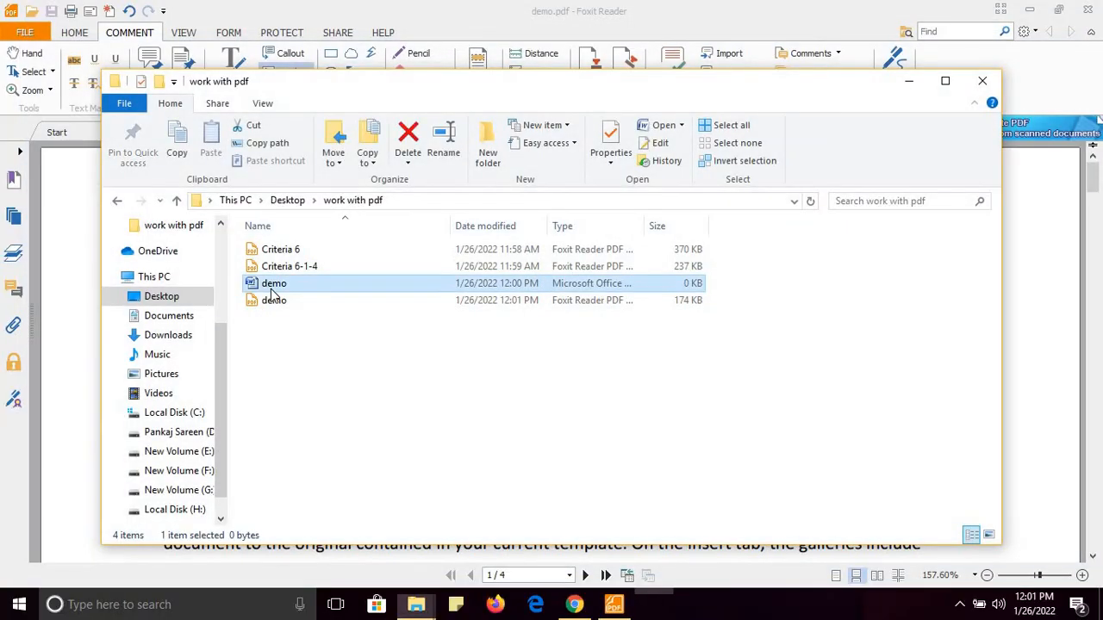
pyautogui.rightClick(272, 293)
pyautogui.click(326, 531)
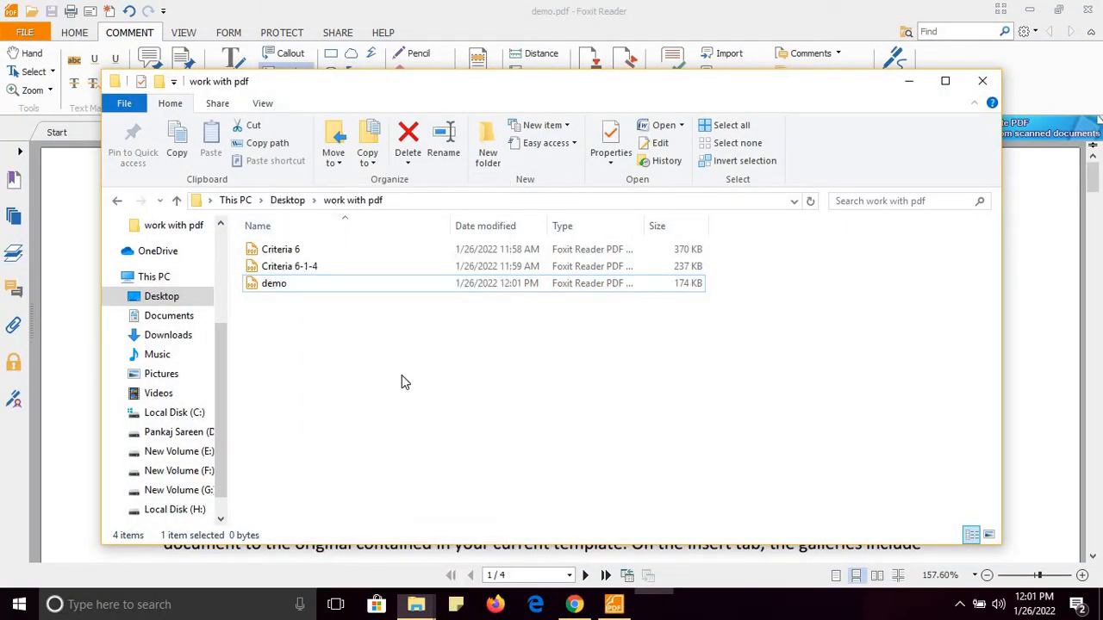
pyautogui.click(911, 84)
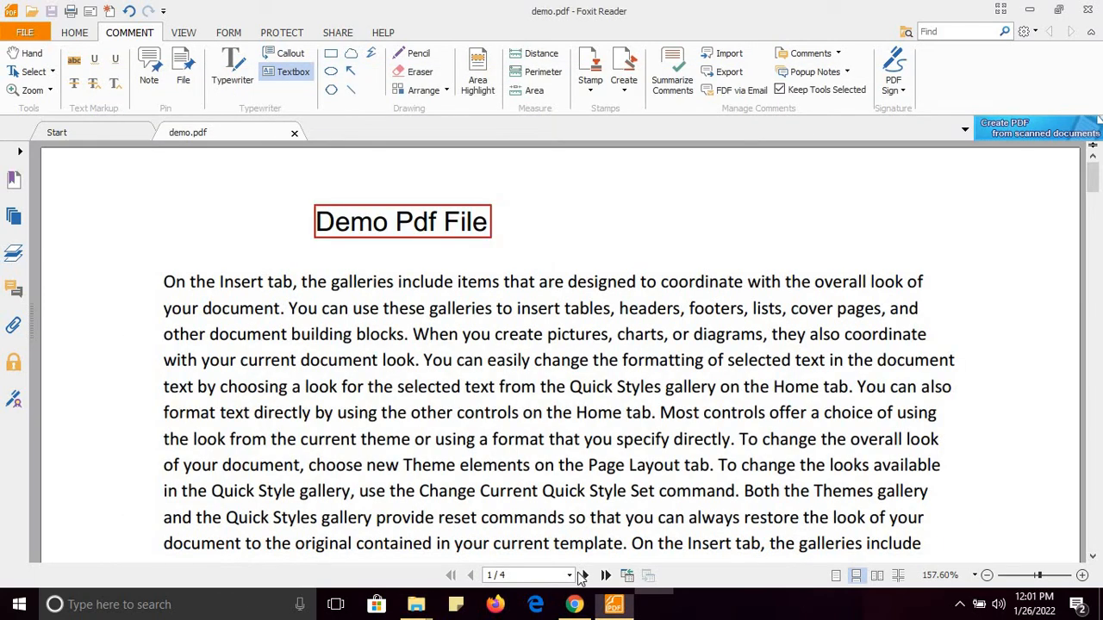
pyautogui.click(576, 605)
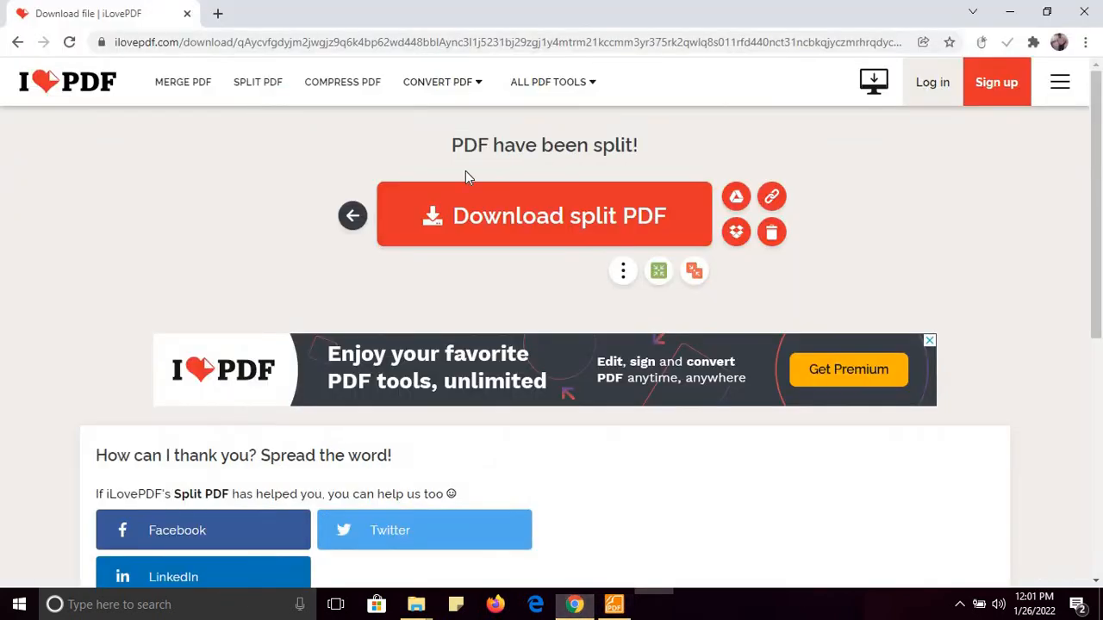
# Load demo, Criteria 6-1-4 and Criteria 6 from 'work with pdf' into Merge PDF
pyautogui.click(183, 83)
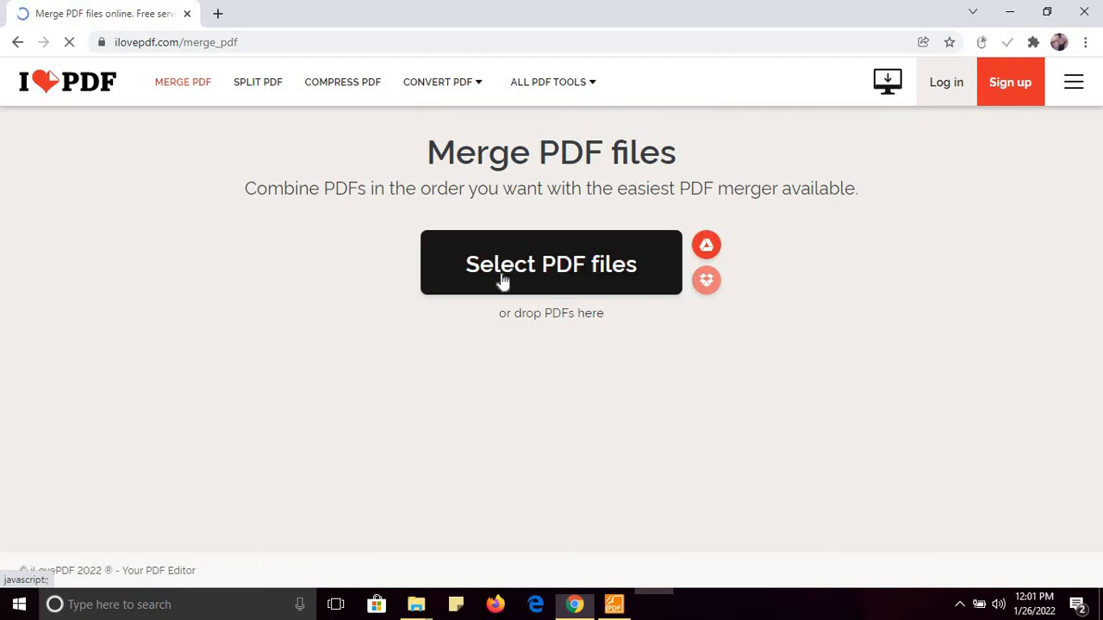
pyautogui.click(506, 282)
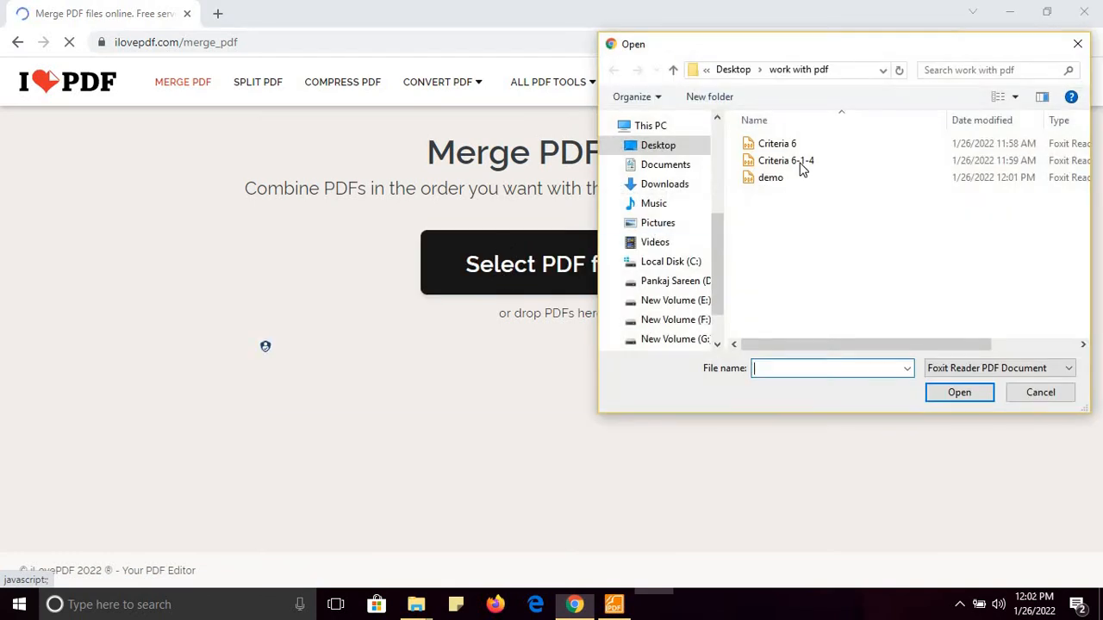
pyautogui.click(771, 177)
pyautogui.hotkey('ctrl', 'a')
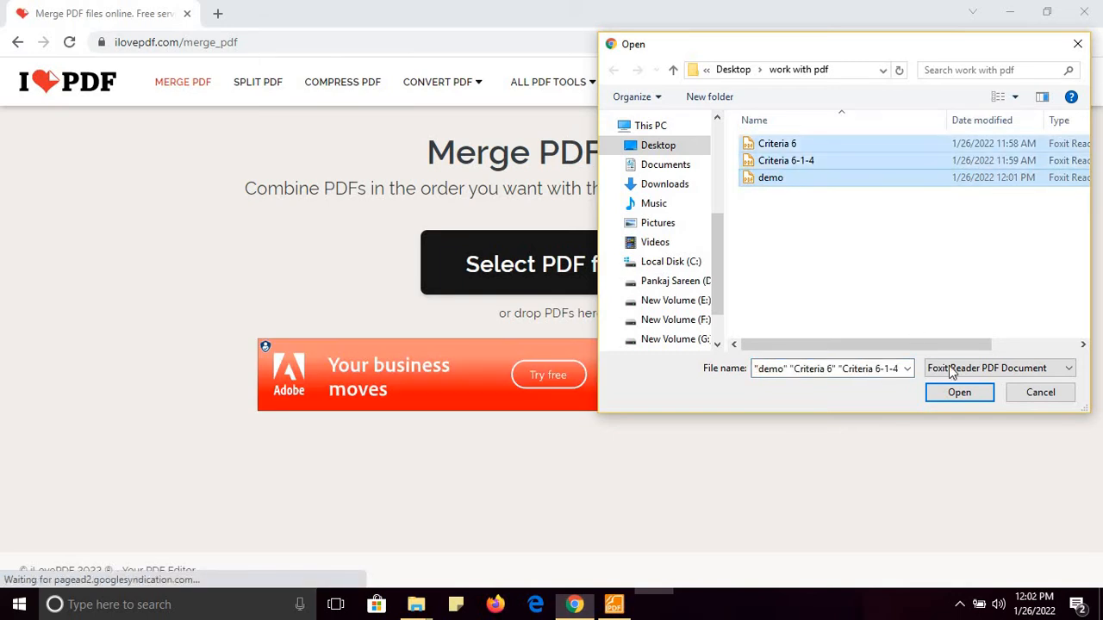
pyautogui.click(959, 393)
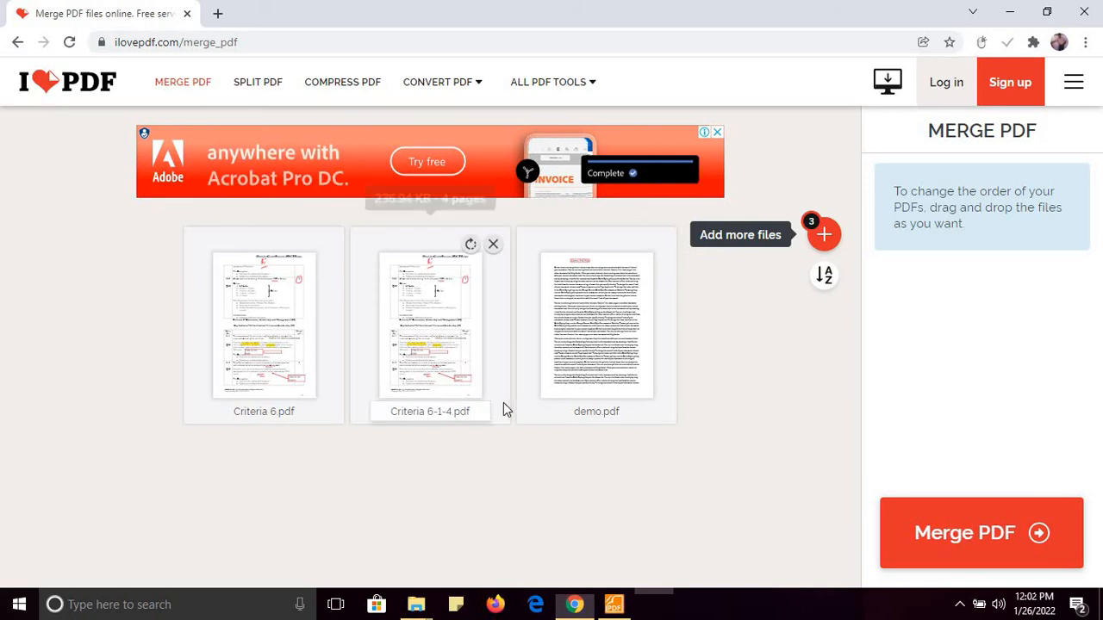
# Order the files demo, Criteria 6-1-4, Criteria 6 and merge them into demo_merged.pdf
pyautogui.moveTo(574, 349); pyautogui.dragTo(256, 353)
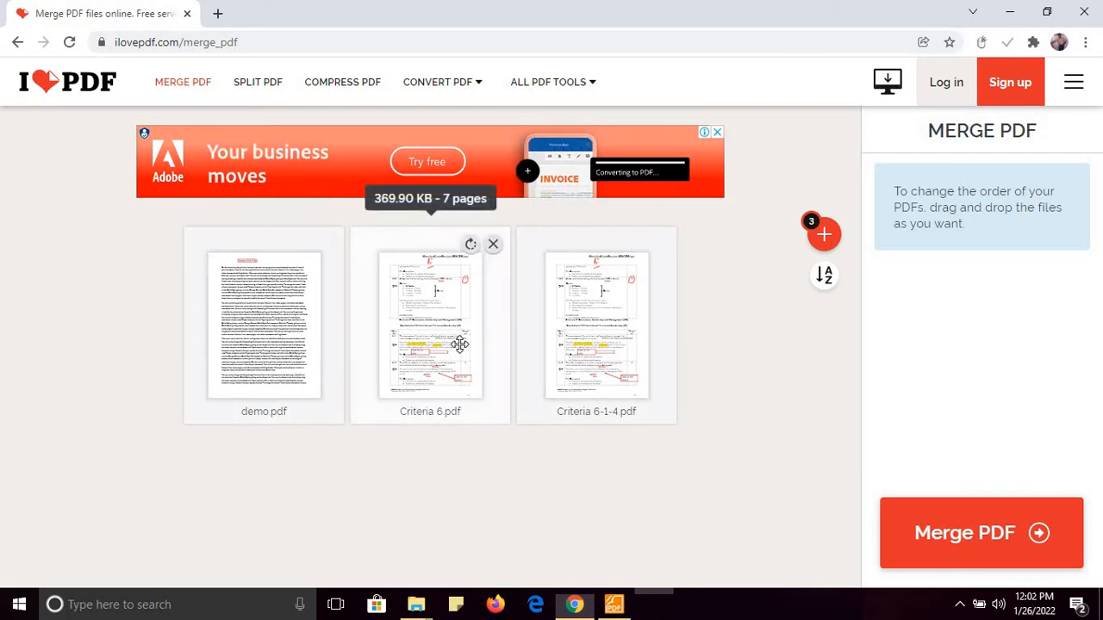
pyautogui.moveTo(599, 343); pyautogui.dragTo(457, 348)
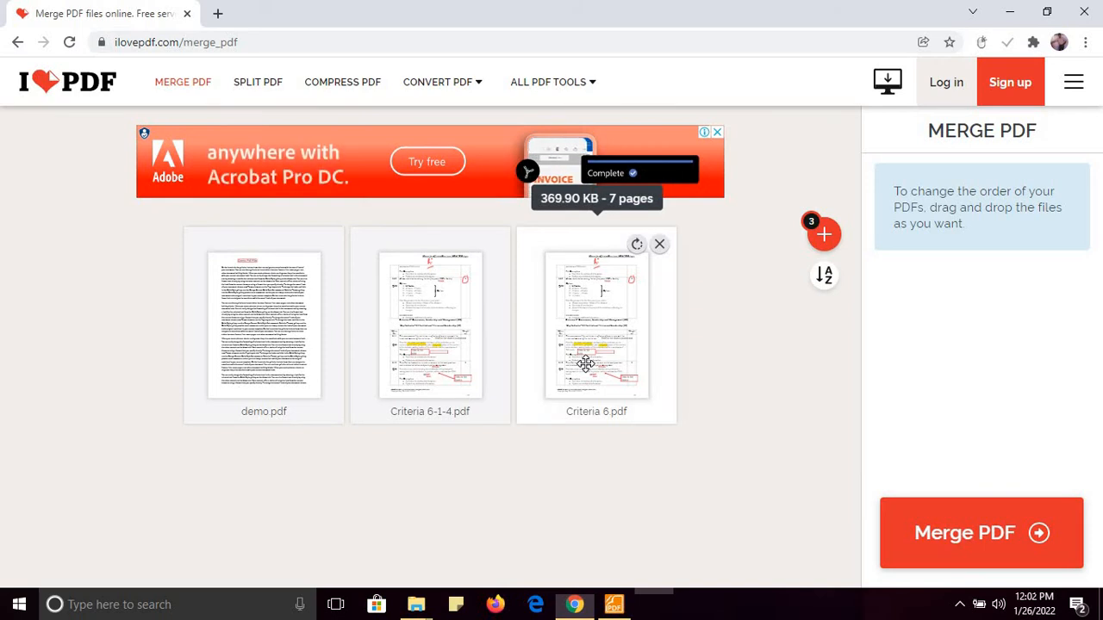
pyautogui.click(966, 543)
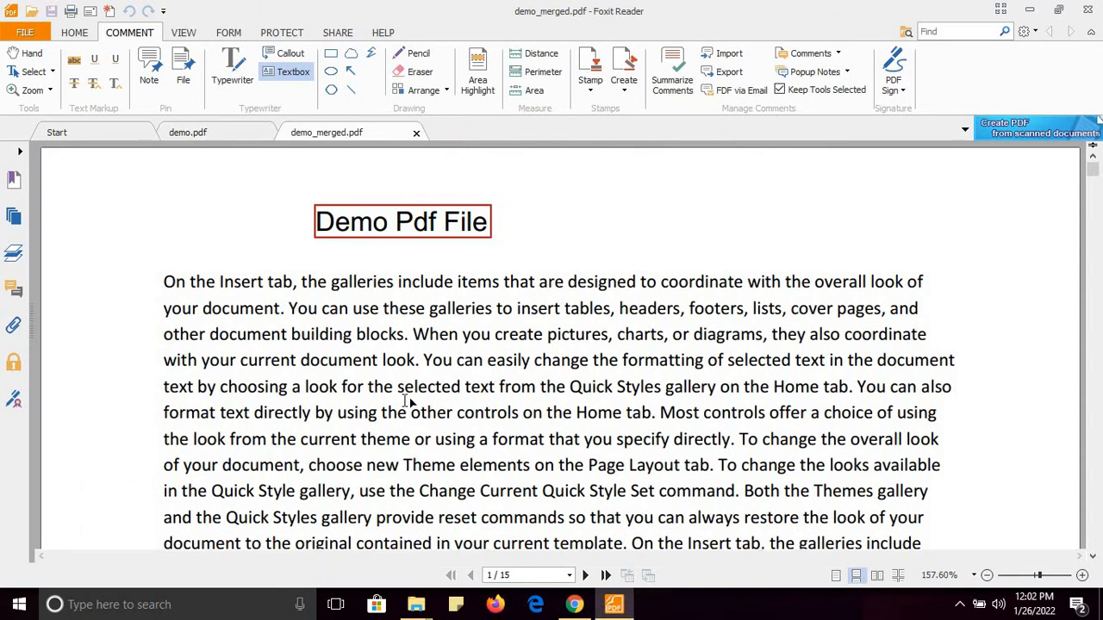
# Add two text boxes on demo_merged's first page, then return to the Select Text tool
pyautogui.click(410, 402)
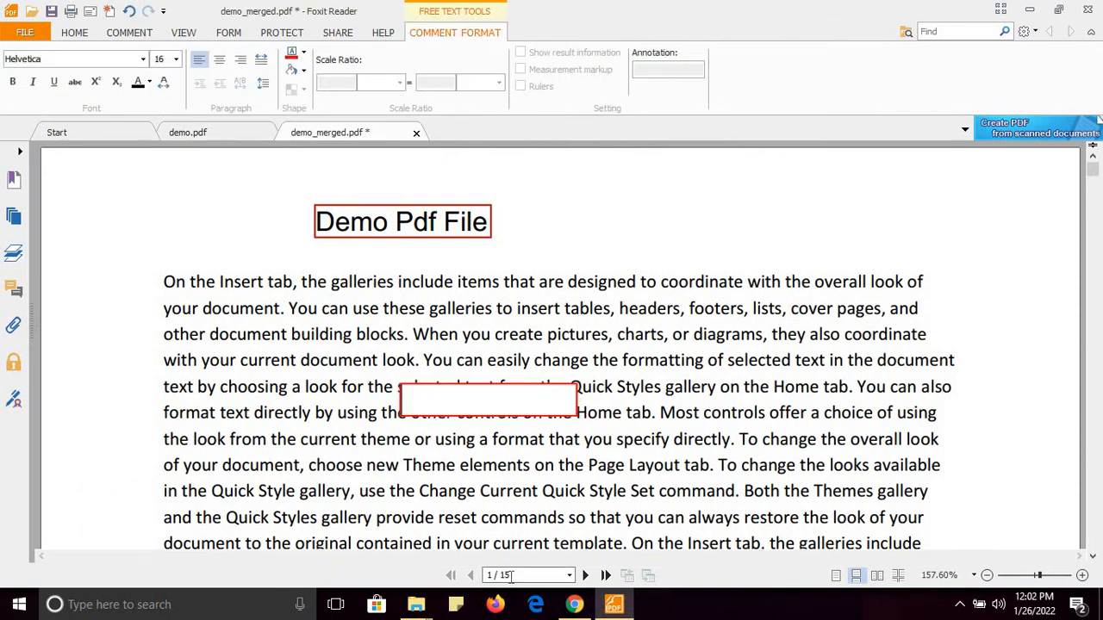
pyautogui.click(571, 469)
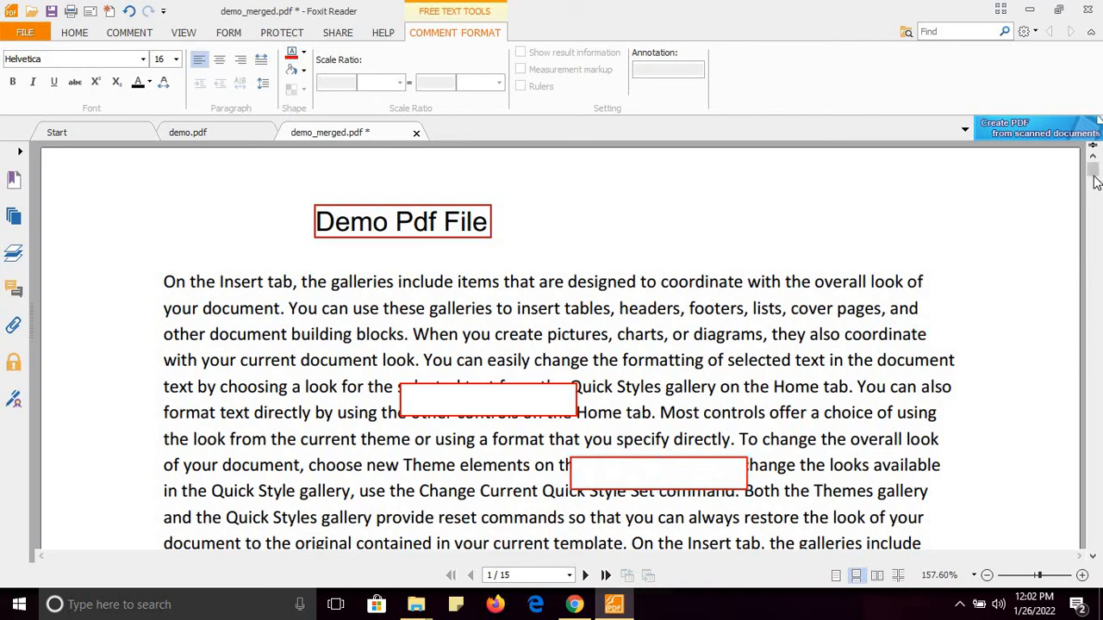
pyautogui.click(130, 35)
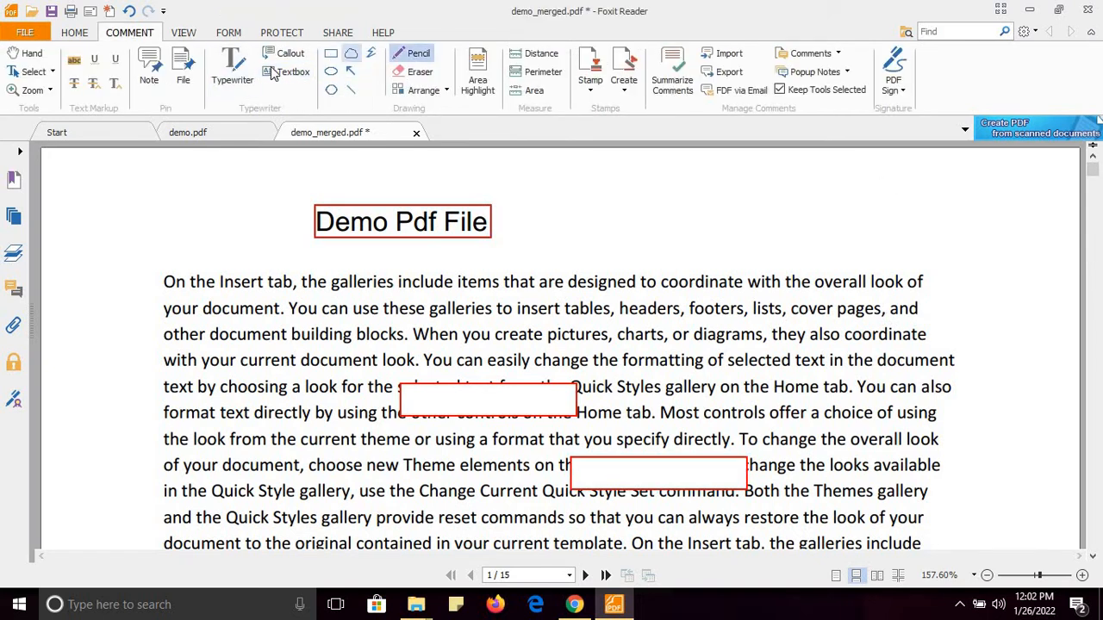
pyautogui.click(79, 34)
pyautogui.click(52, 73)
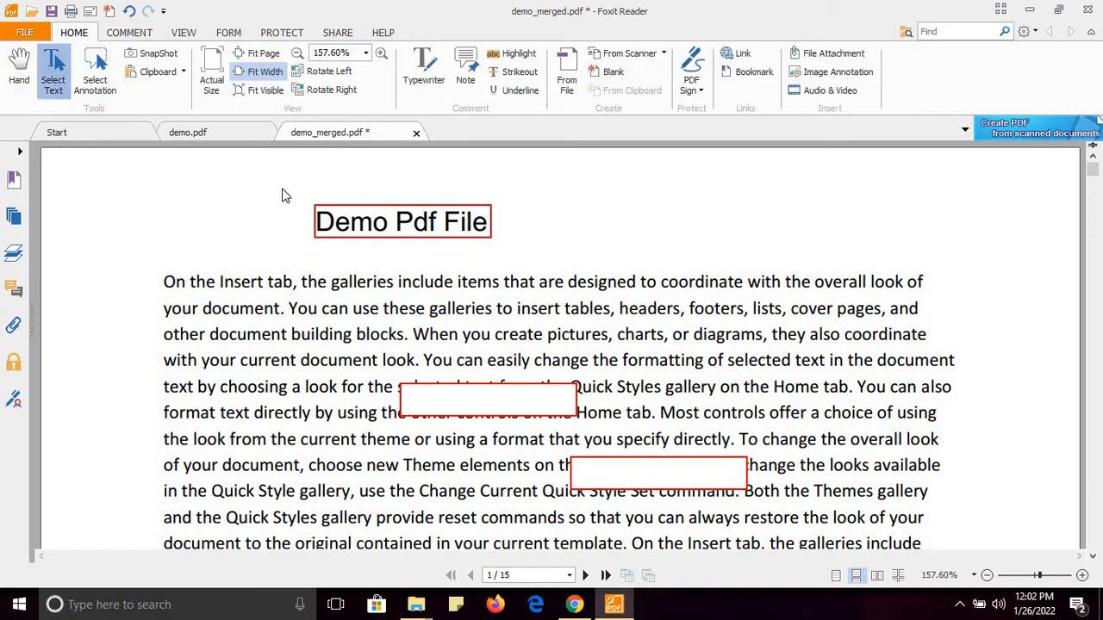
pyautogui.moveTo(1097, 186)
pyautogui.mouseDown()
pyautogui.moveTo(1098, 345)
pyautogui.moveTo(1098, 177)
pyautogui.mouseUp()
# Close all Foxit tabs without saving and bring up the work with pdf folder
pyautogui.click(1087, 12)
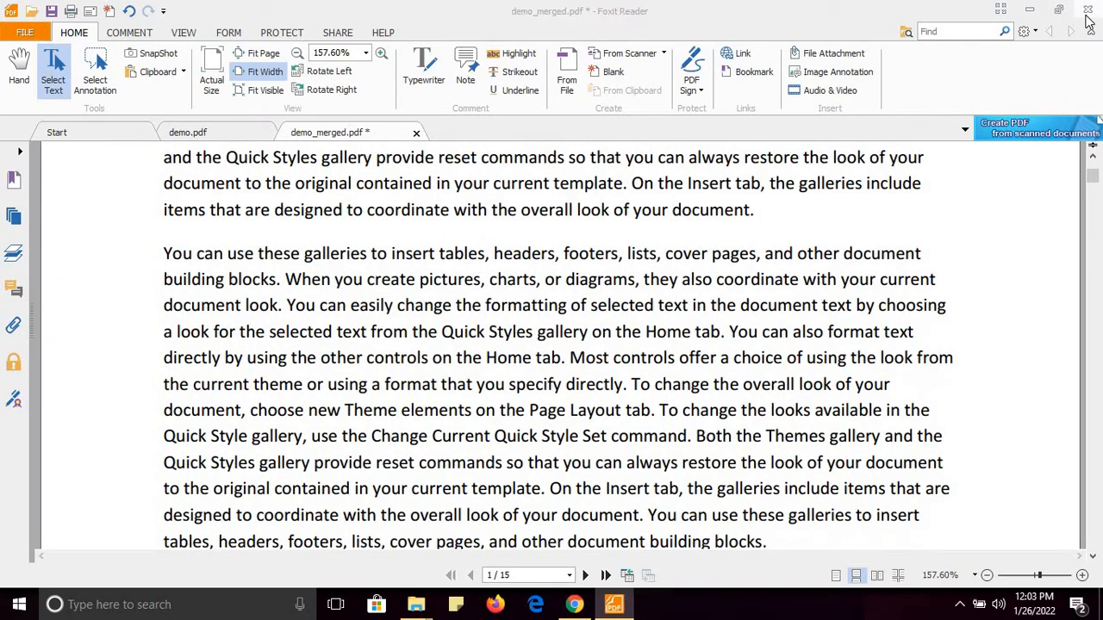
pyautogui.click(550, 310)
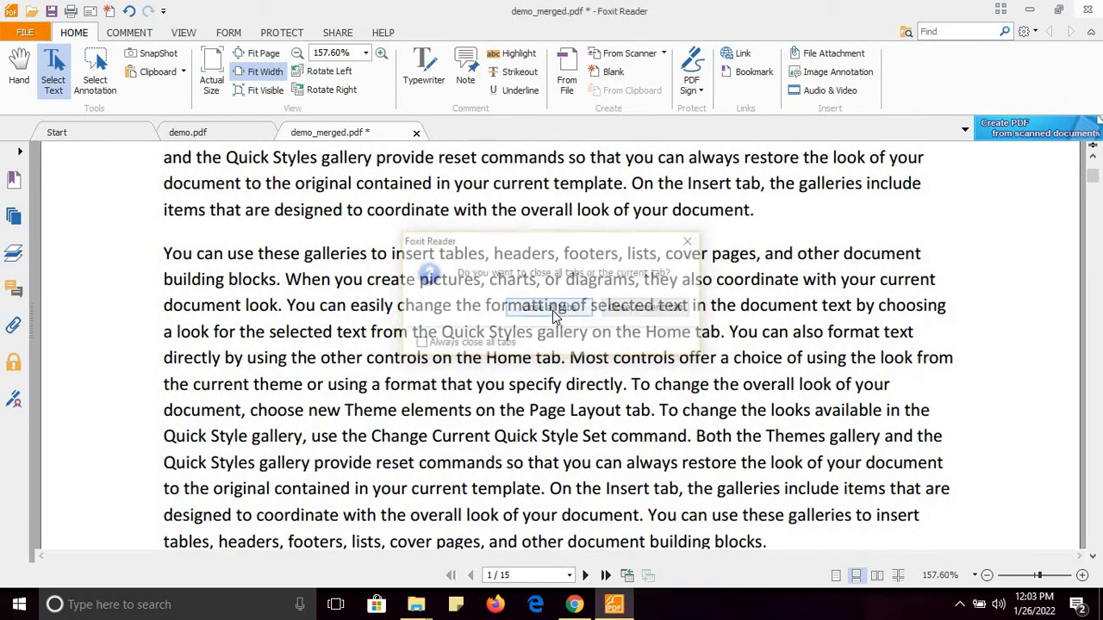
pyautogui.click(552, 323)
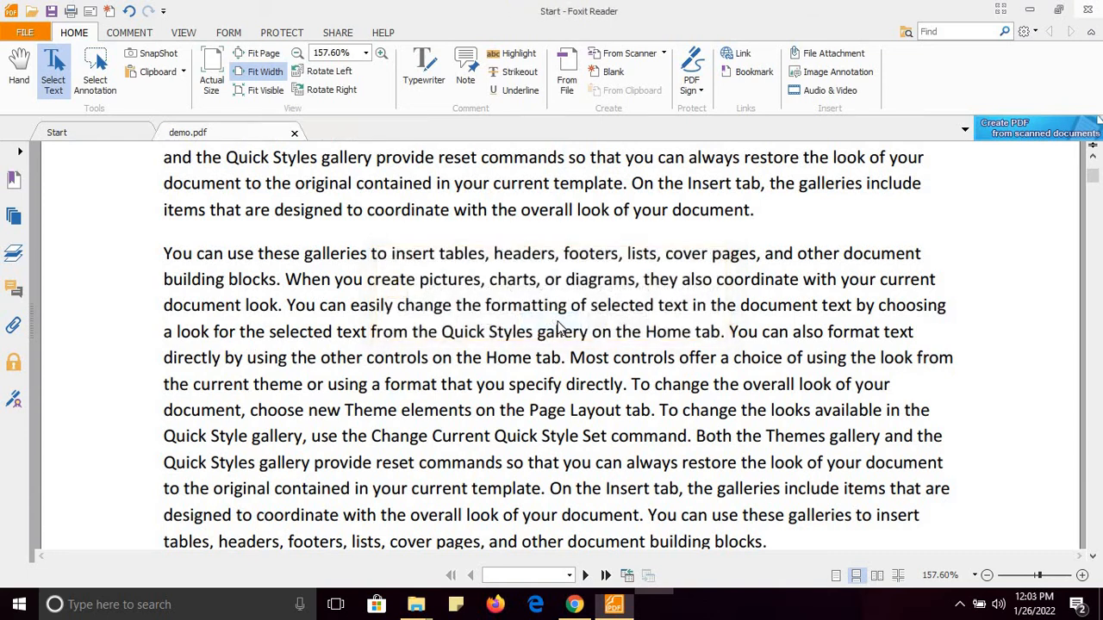
pyautogui.moveTo(422, 607)
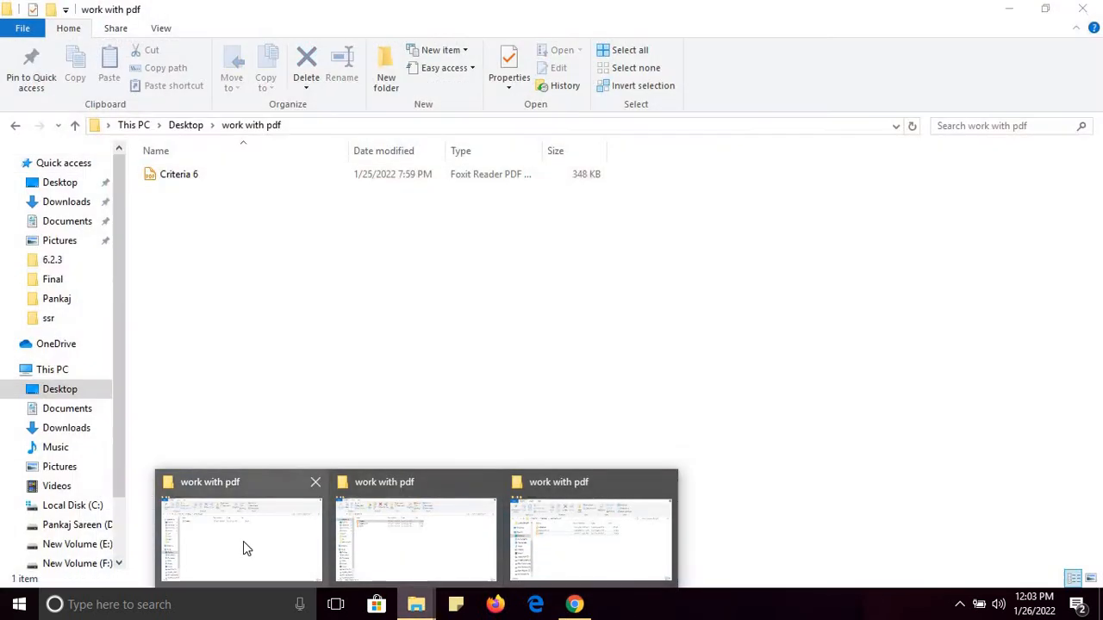
pyautogui.click(243, 541)
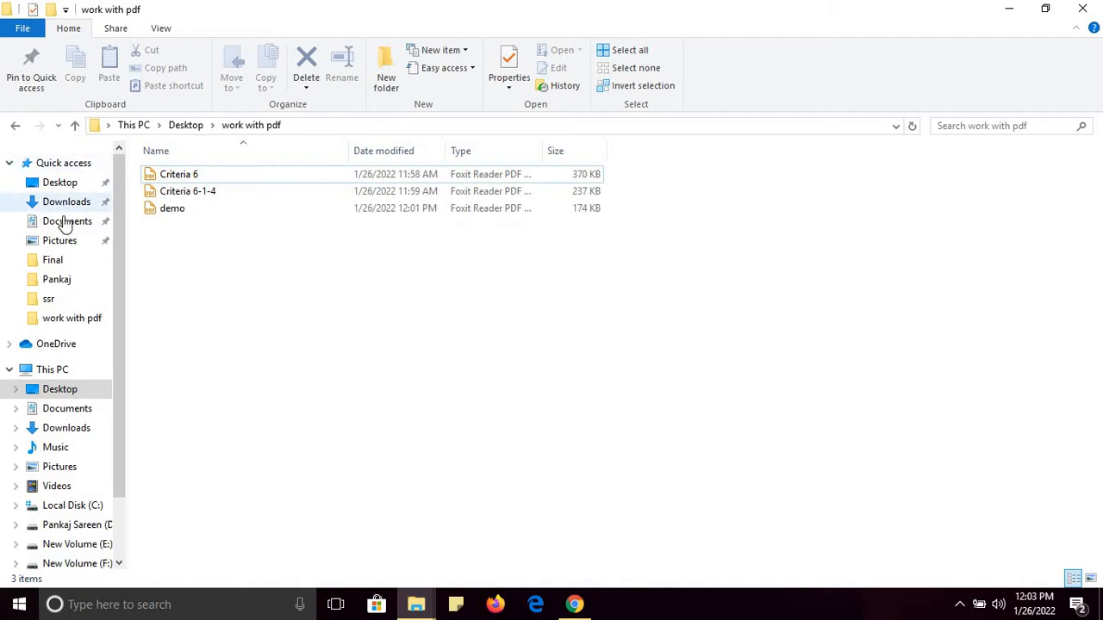
# Copy demo_merged from the Downloads folder
pyautogui.click(72, 204)
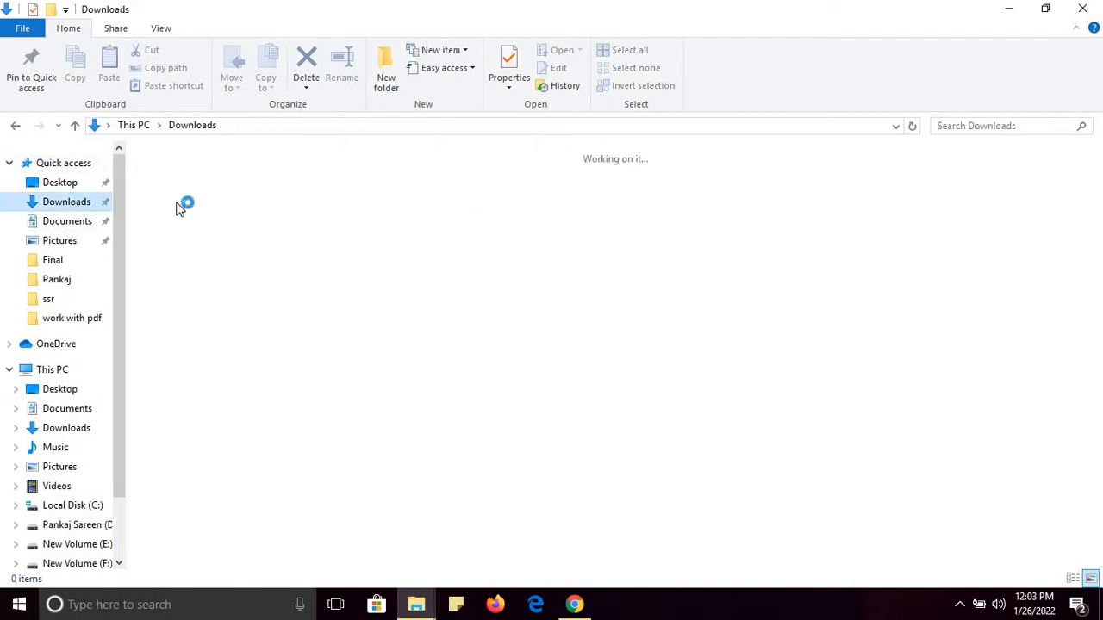
pyautogui.click(183, 232)
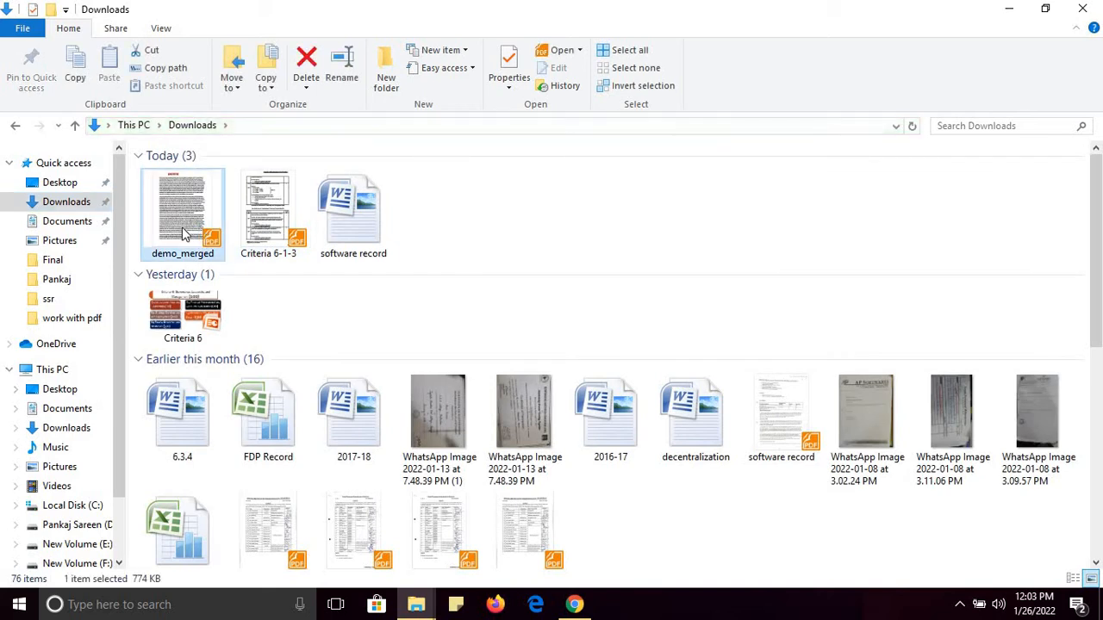
pyautogui.hotkey('ctrl', 'c')
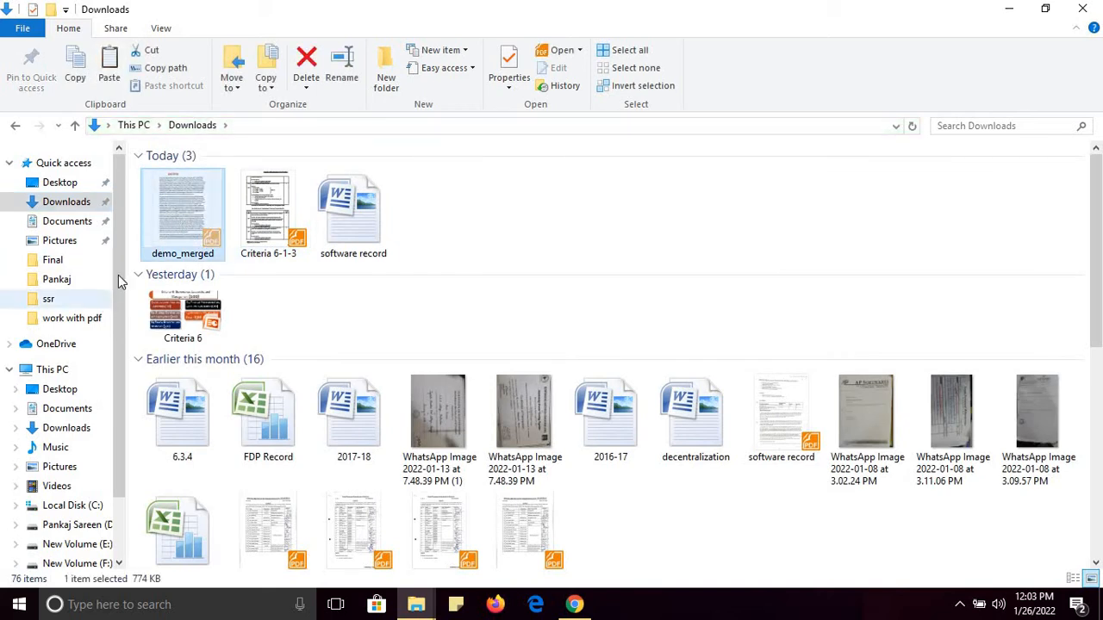
# Switch to the work with pdf folder, now holding demo_merged among its four files
pyautogui.scroll(-1, 118, 330)
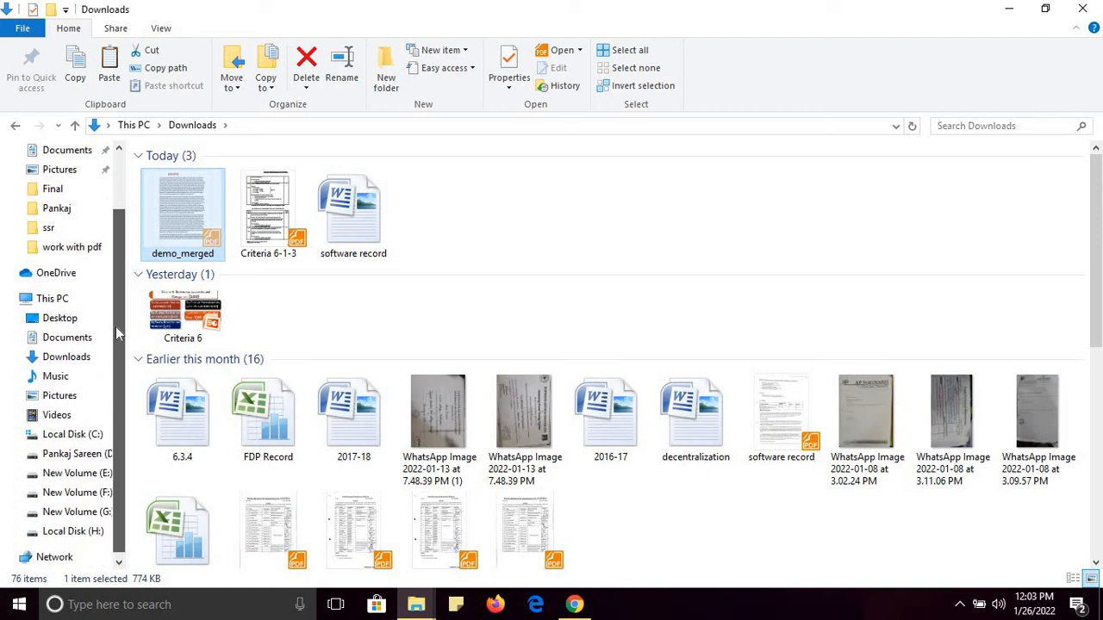
pyautogui.click(81, 248)
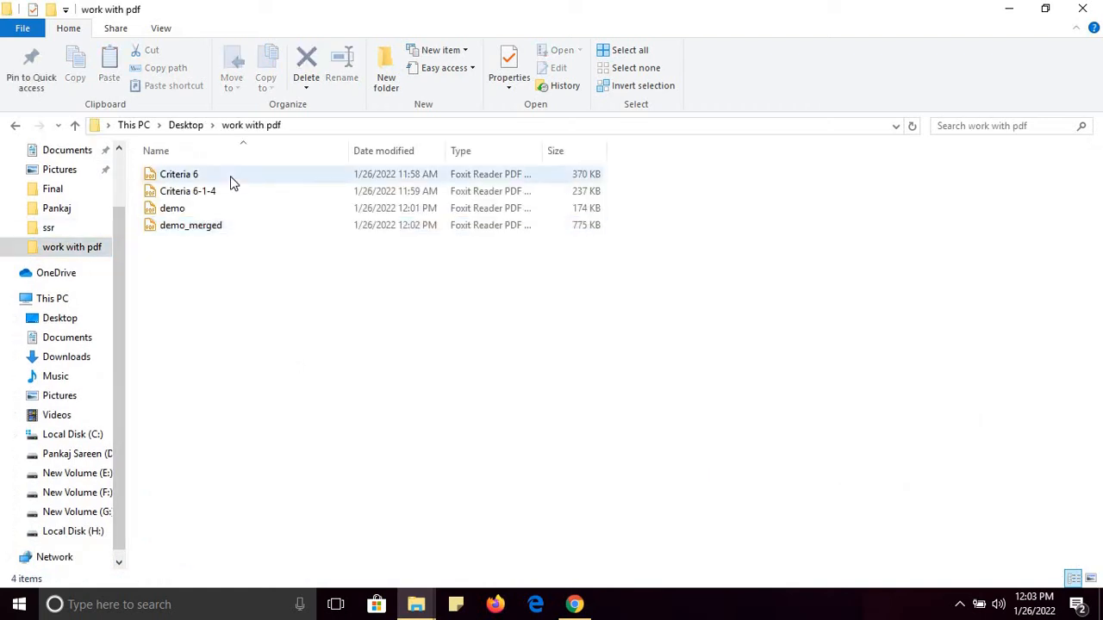
pyautogui.click(197, 192)
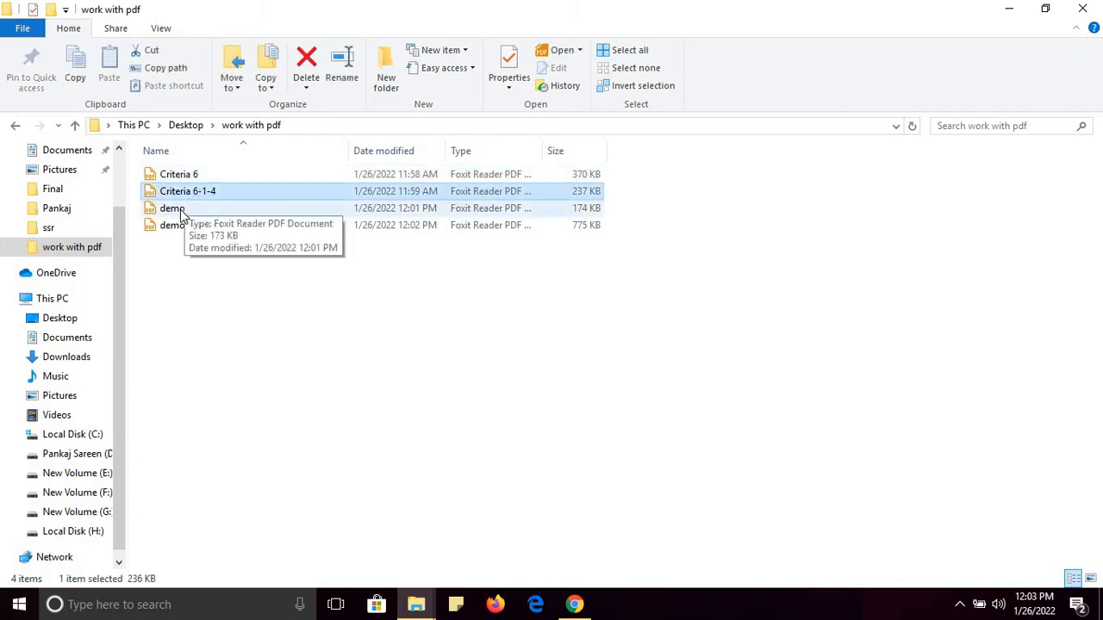
pyautogui.click(181, 209)
pyautogui.click(206, 227)
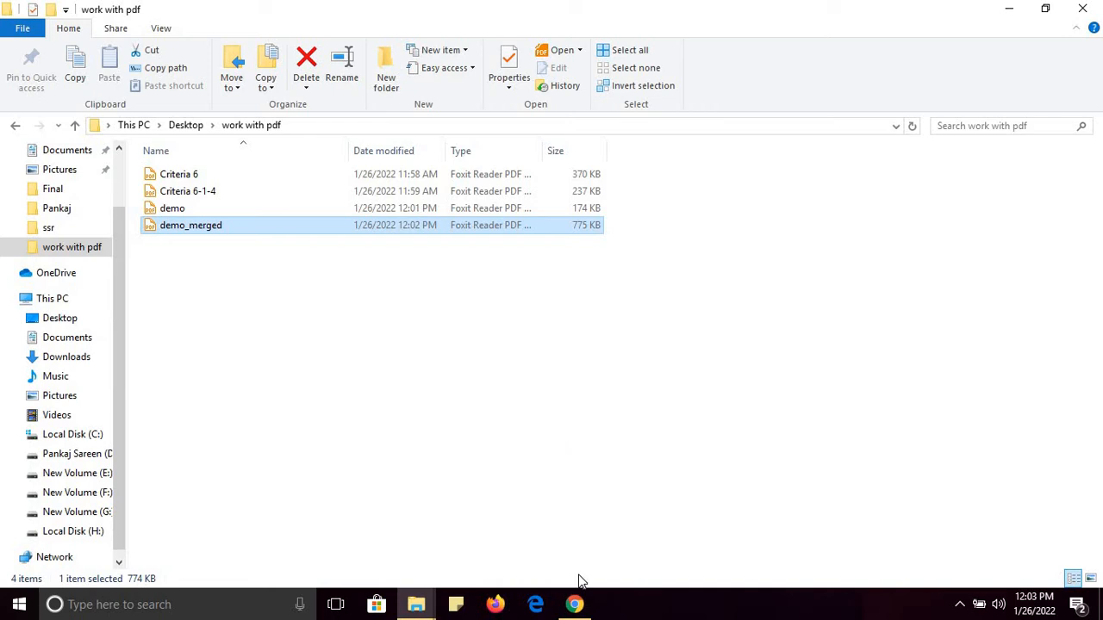
pyautogui.click(185, 215)
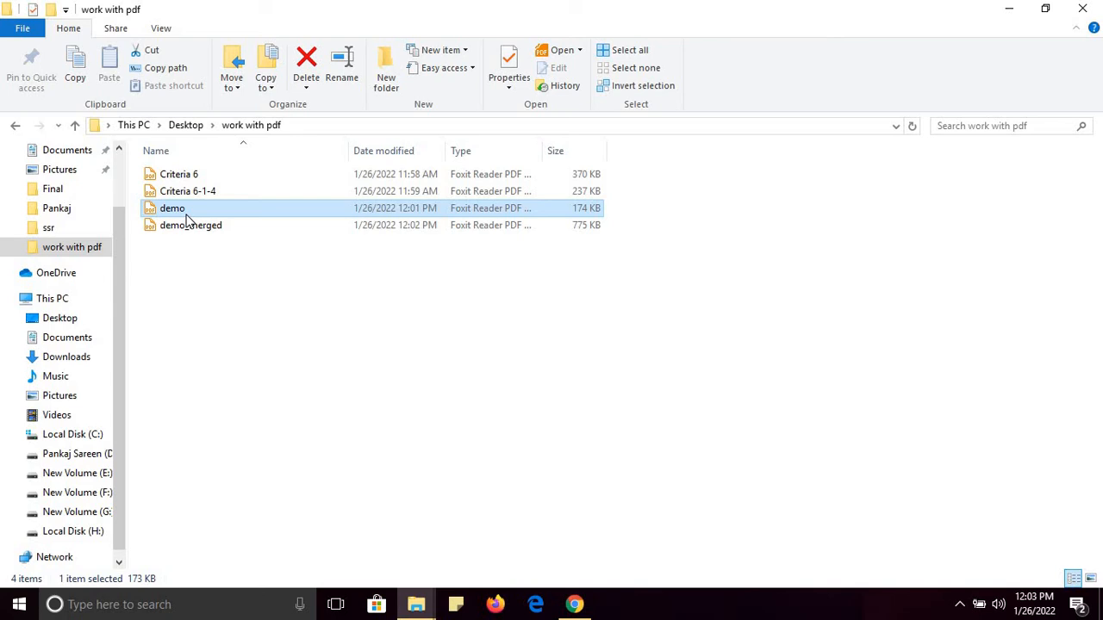
pyautogui.doubleClick(187, 214)
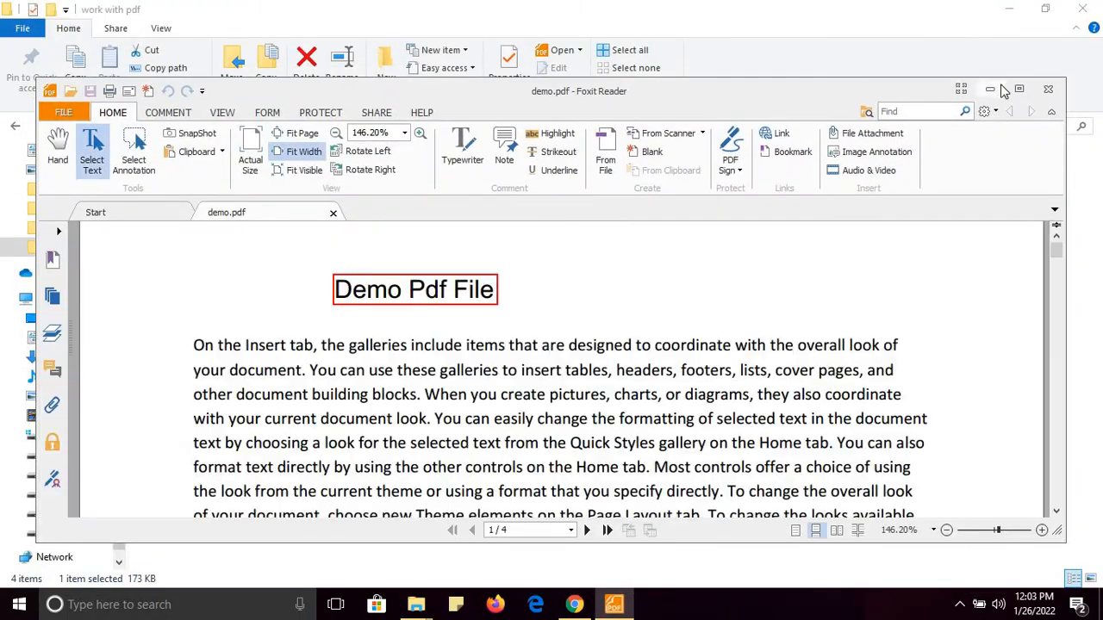
pyautogui.click(1017, 89)
pyautogui.scroll(-5, 1100, 323)
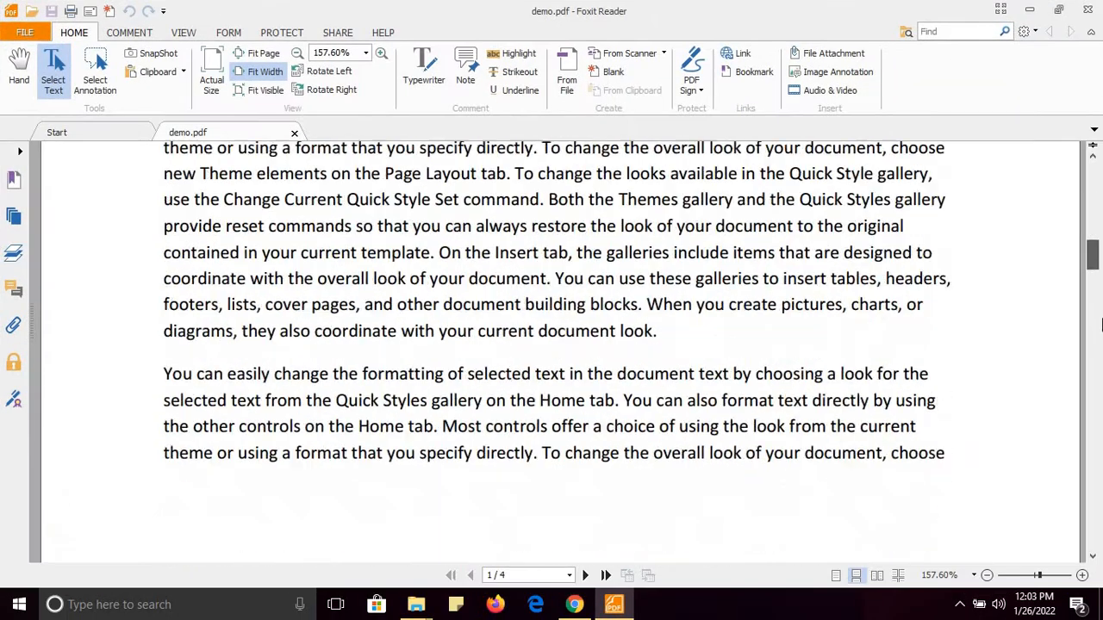
pyautogui.moveTo(1092, 256); pyautogui.dragTo(1022, 160)
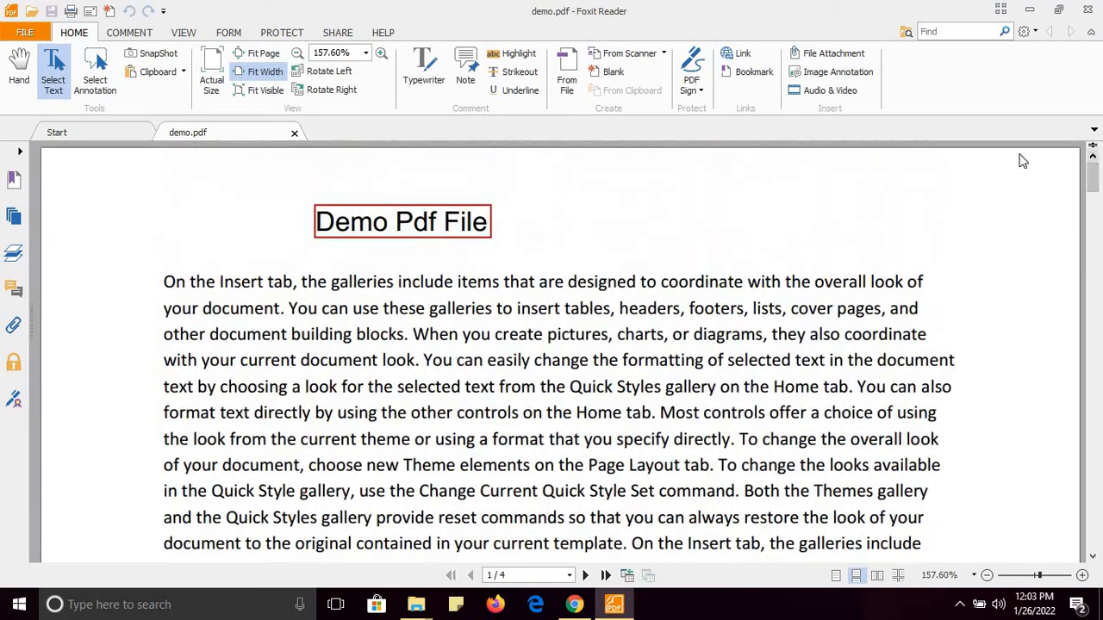
pyautogui.click(1088, 11)
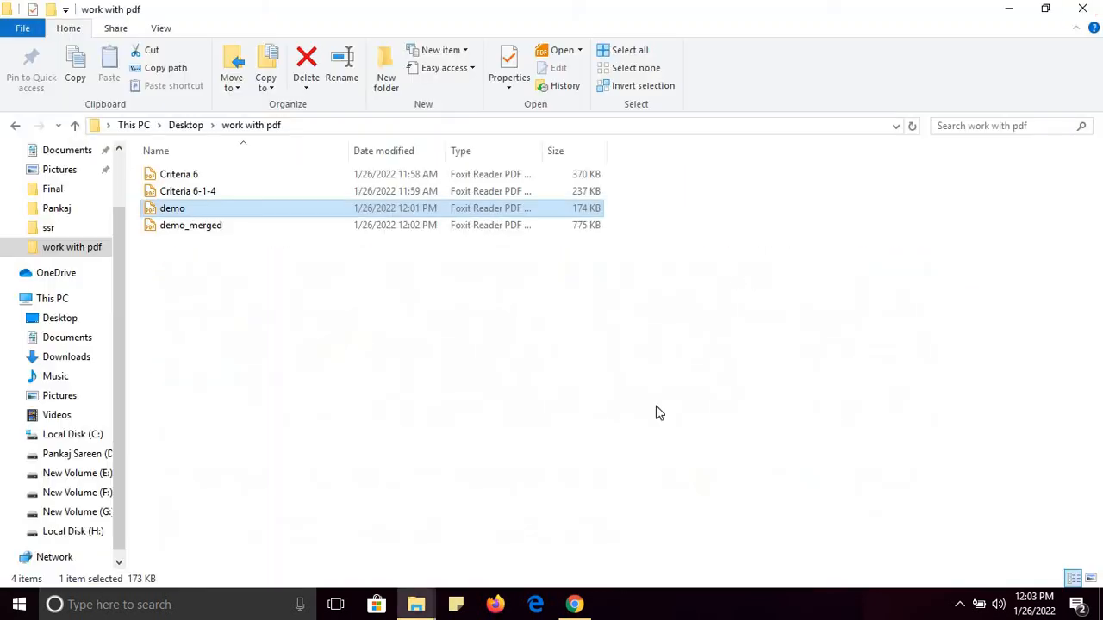
# Return to iLovePDF in Chrome and go to the PDF to WORD converter
pyautogui.click(576, 604)
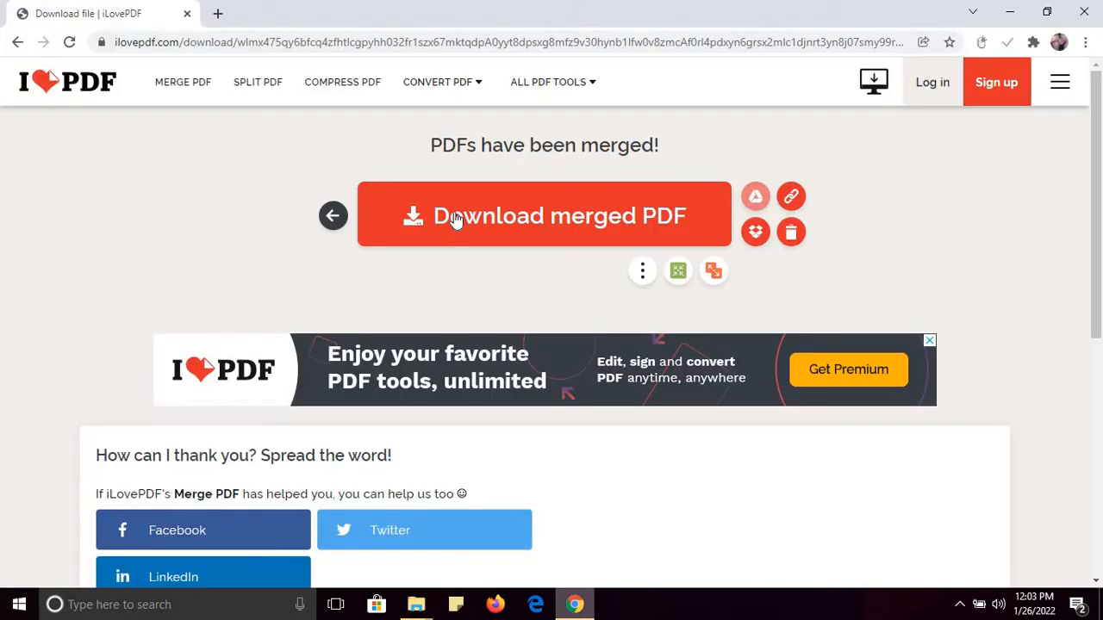
pyautogui.click(187, 42)
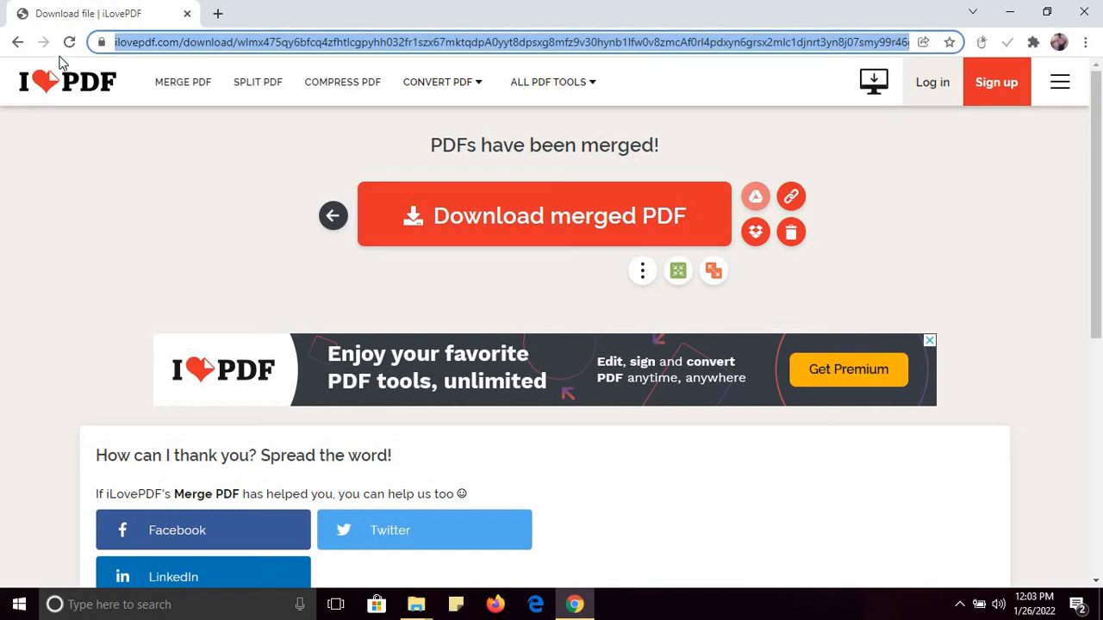
pyautogui.click(204, 155)
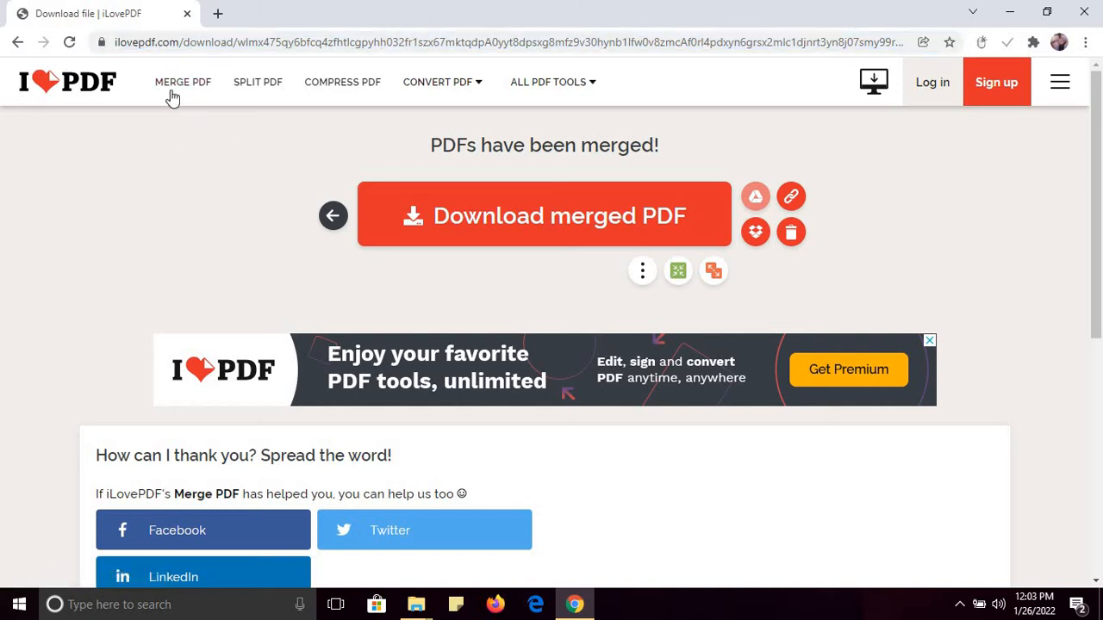
pyautogui.doubleClick(186, 49)
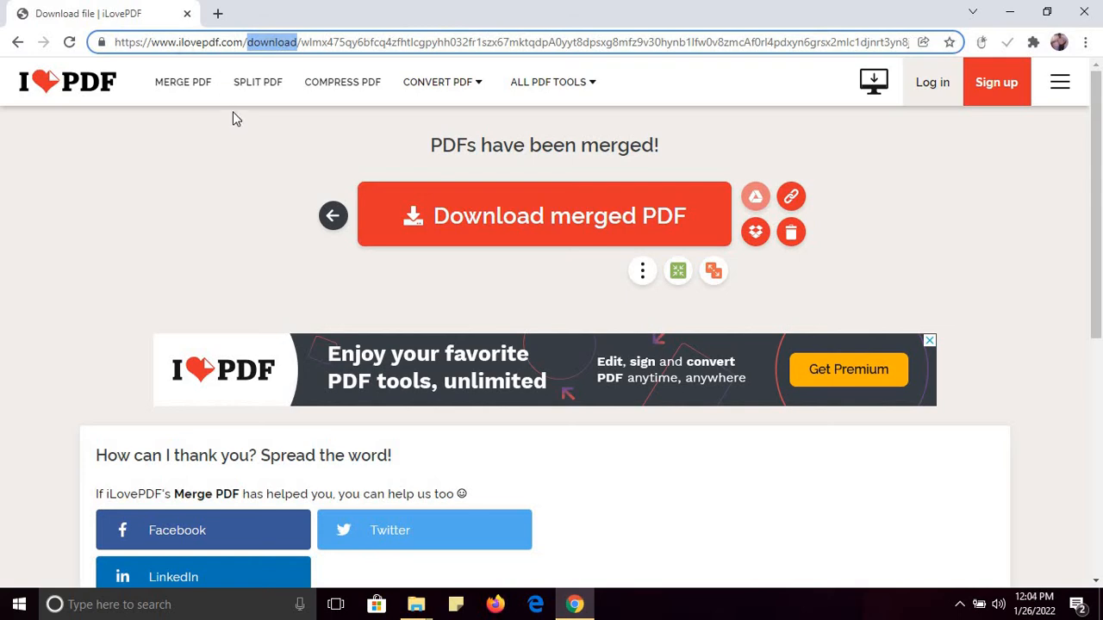
pyautogui.click(431, 83)
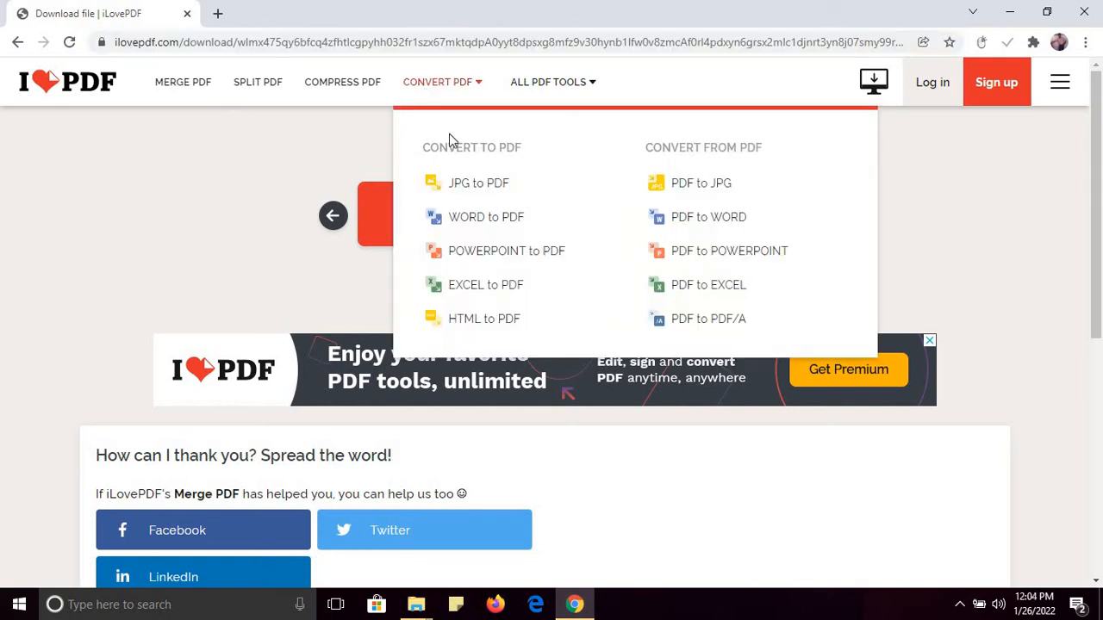
pyautogui.click(698, 226)
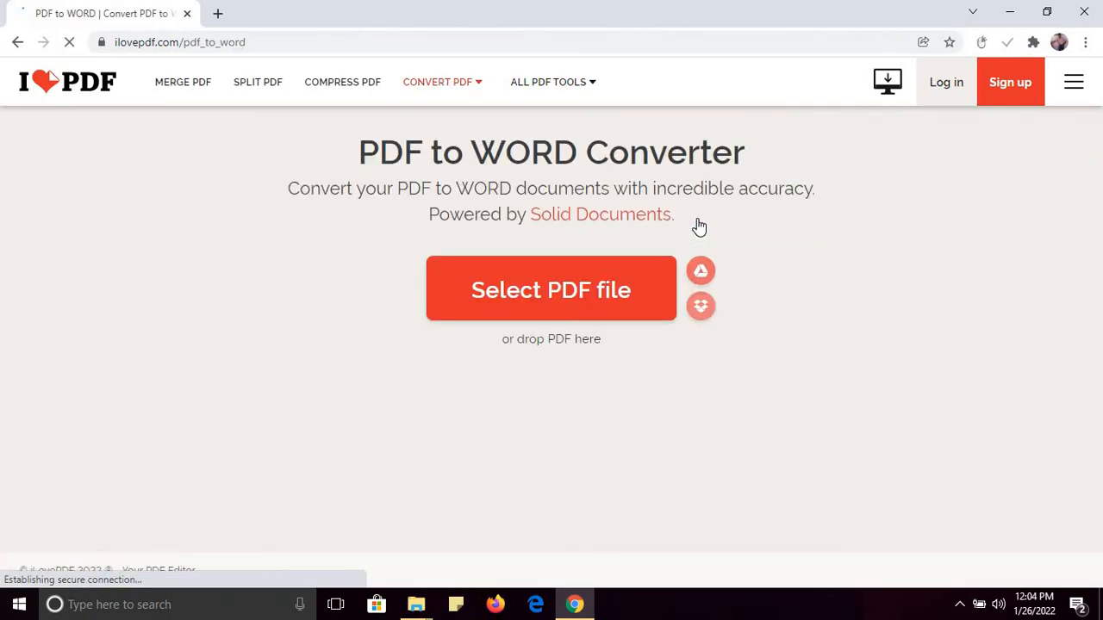
# Upload demo.pdf and convert it to Word
pyautogui.click(497, 294)
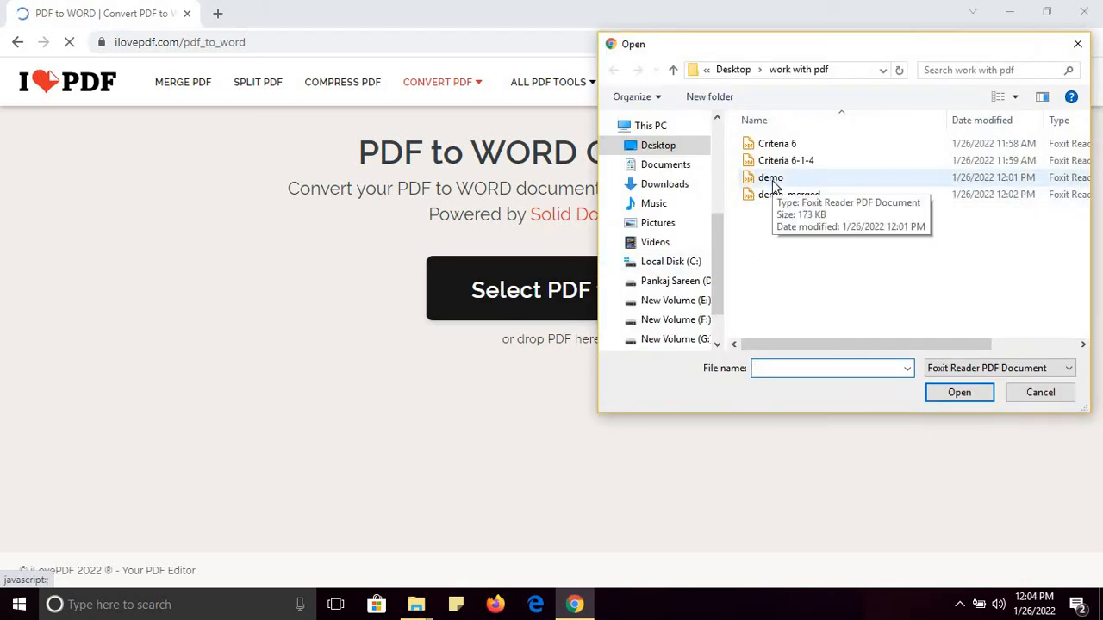
pyautogui.doubleClick(772, 180)
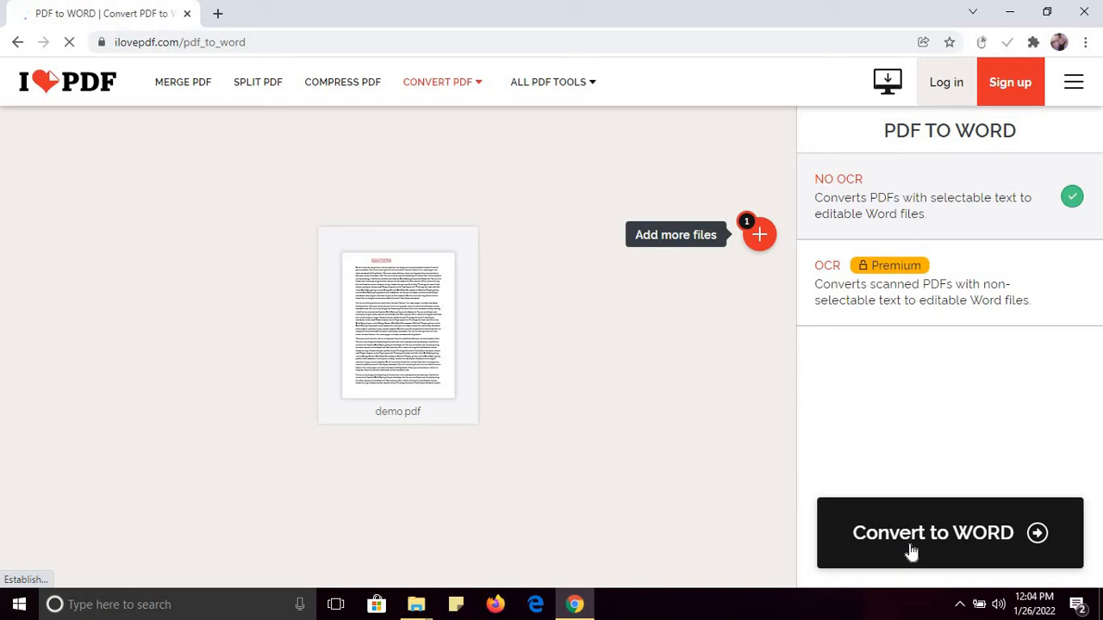
pyautogui.click(910, 551)
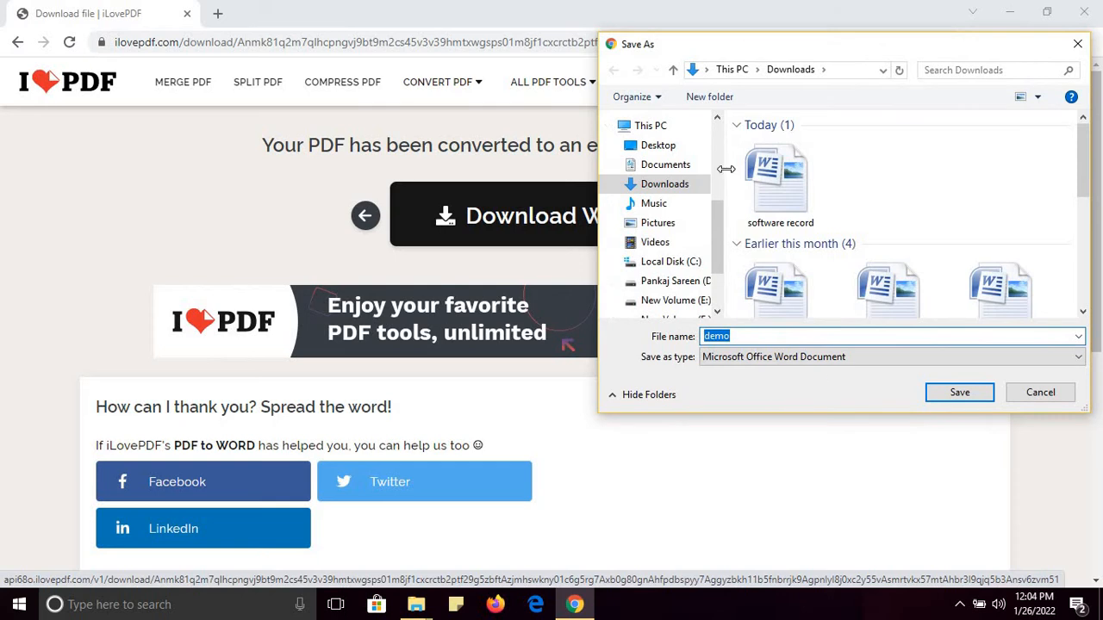
# Save the resulting demo.docx into the Desktop's work with pdf folder
pyautogui.click(658, 147)
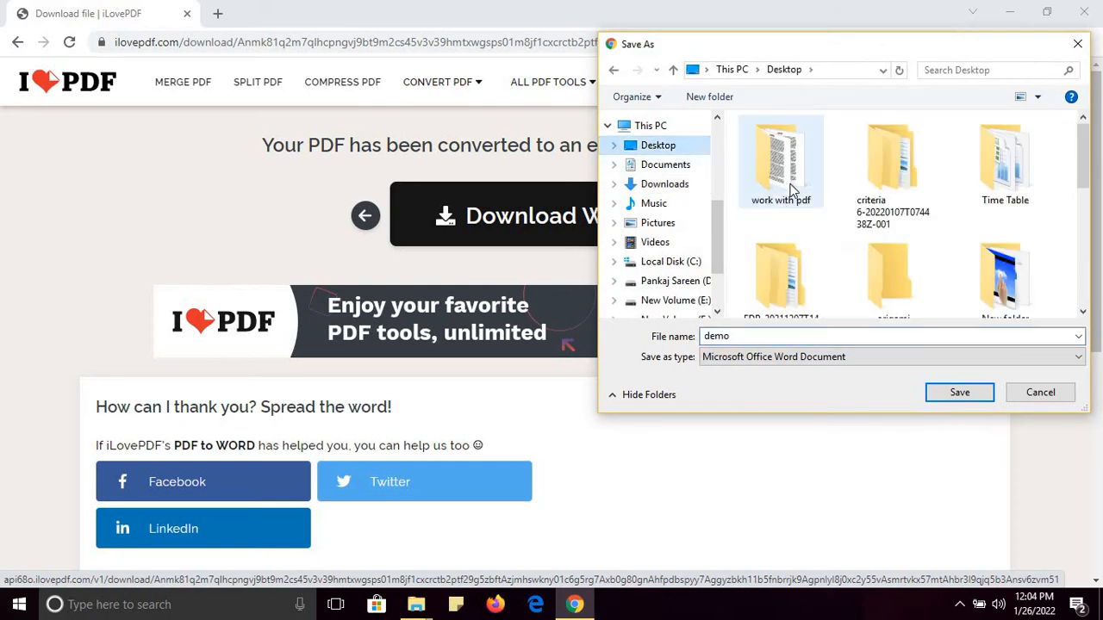
pyautogui.doubleClick(780, 164)
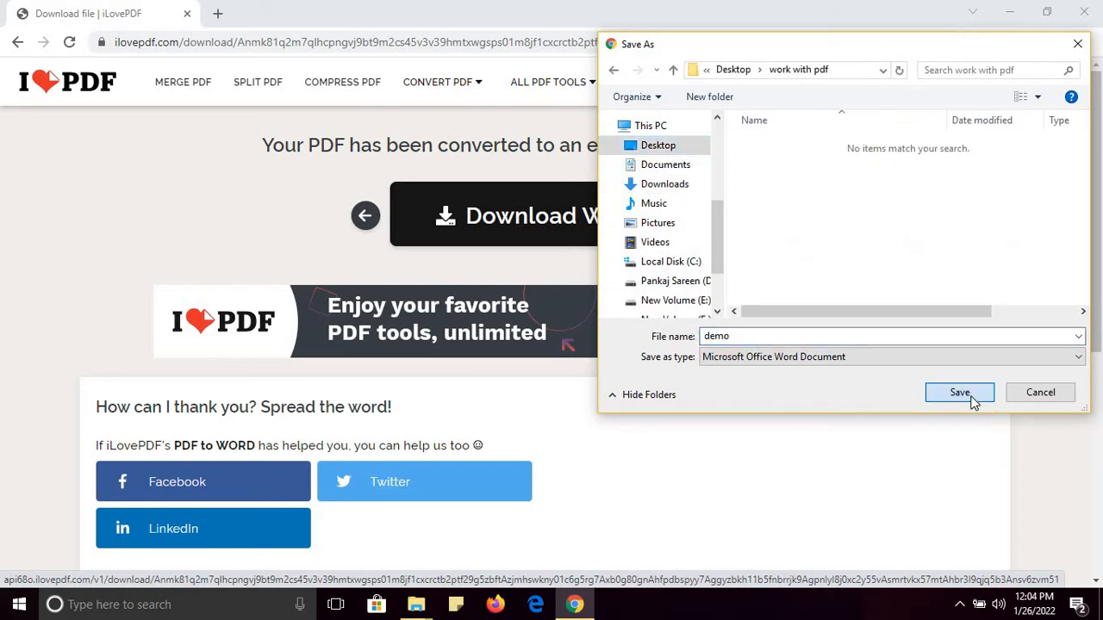
pyautogui.click(959, 393)
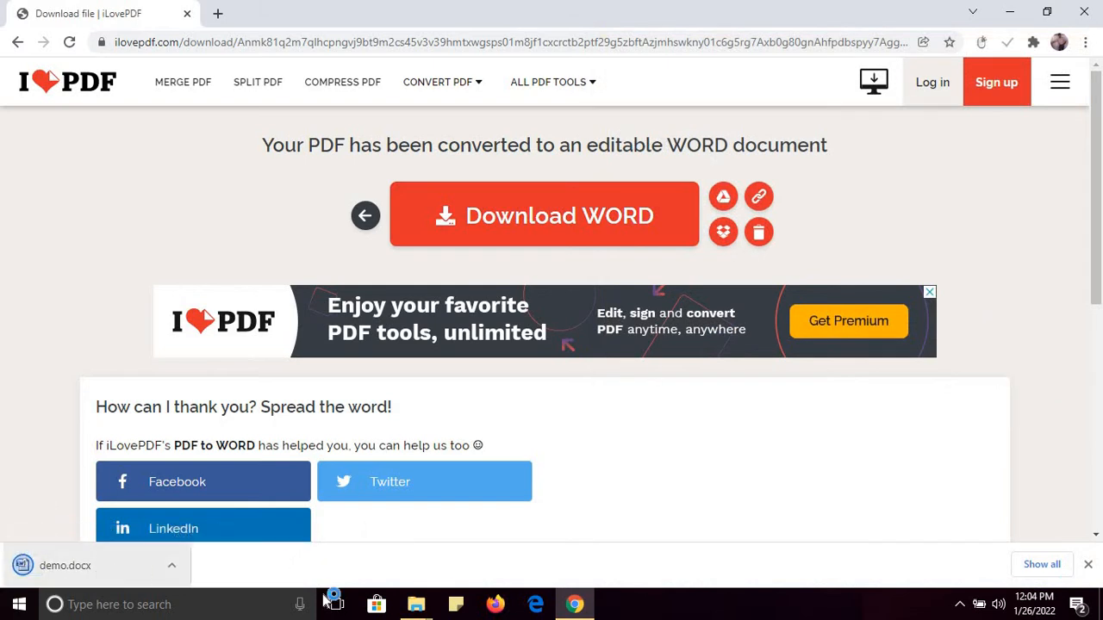
# Open the converted demo document in Word and maximize the window
pyautogui.moveTo(411, 606)
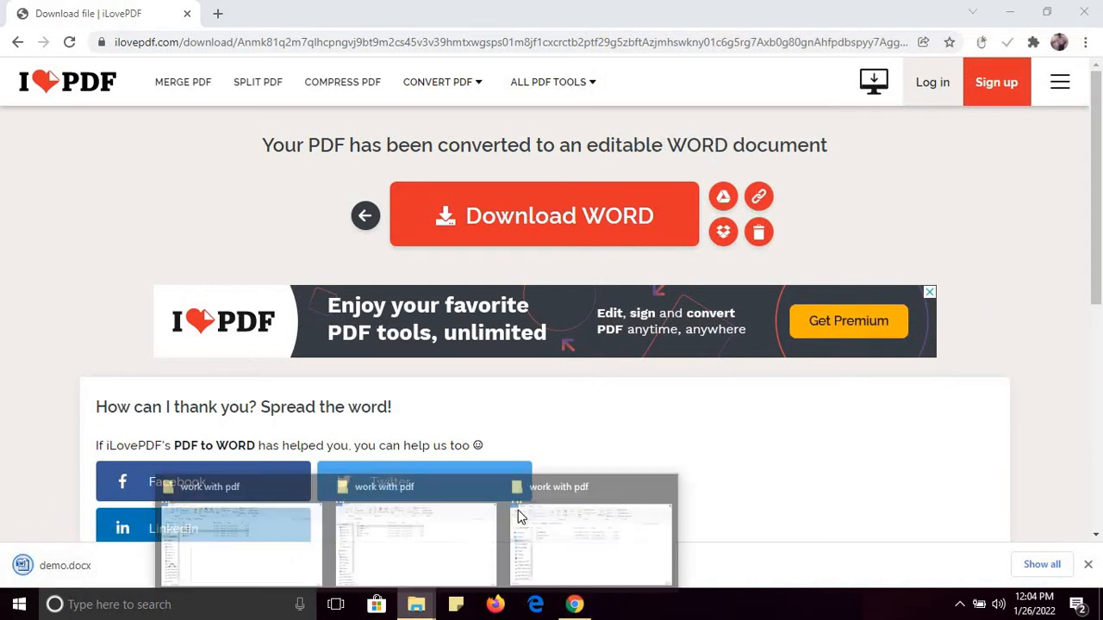
pyautogui.click(556, 546)
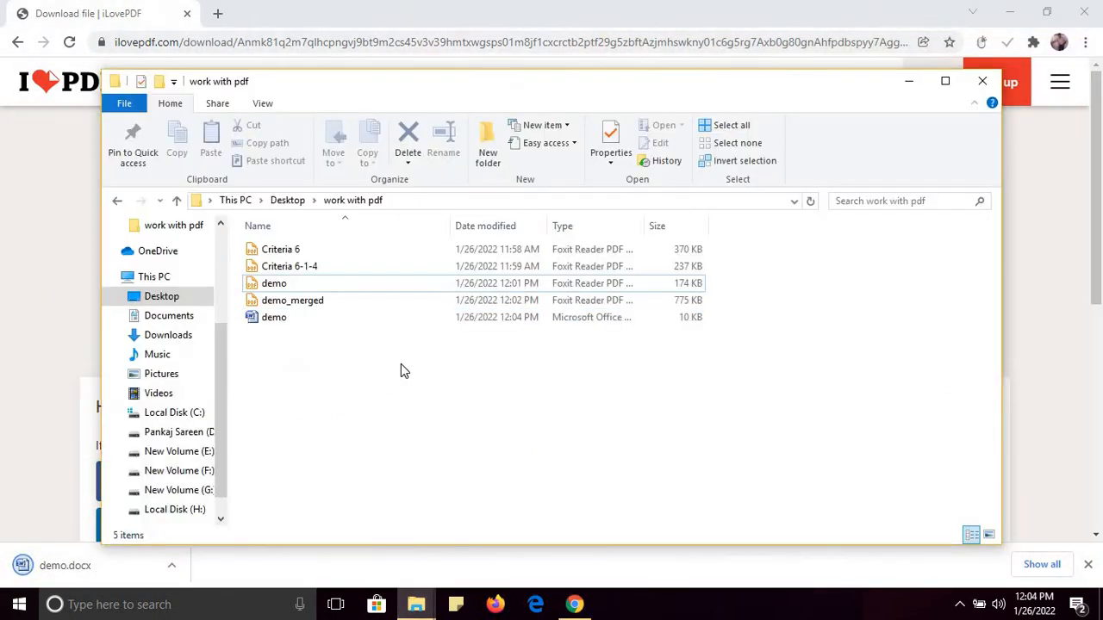
pyautogui.doubleClick(280, 323)
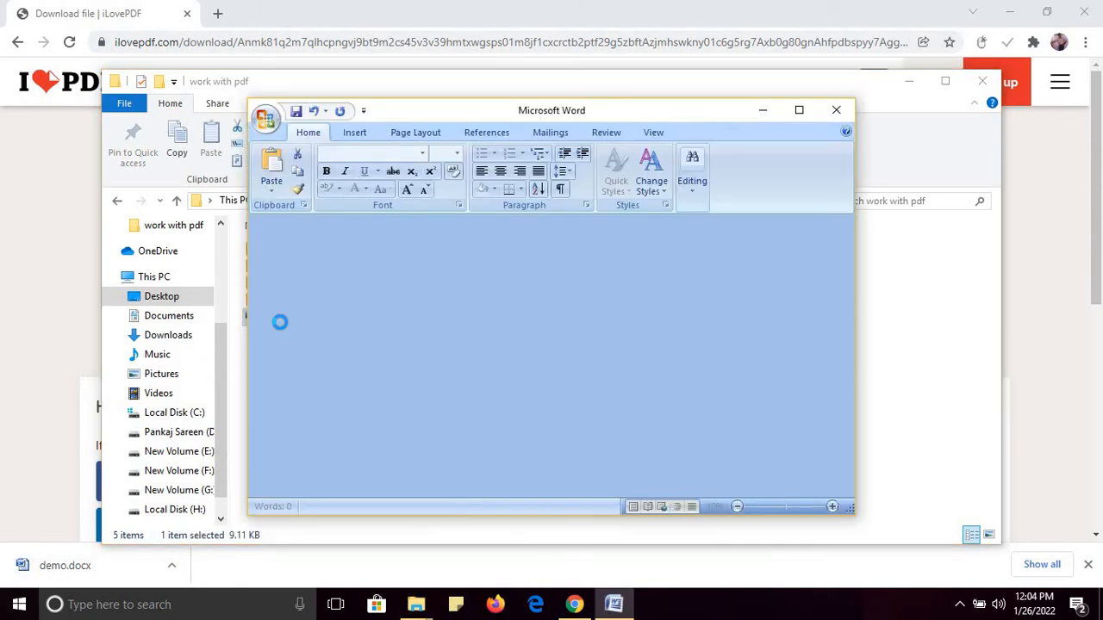
pyautogui.click(800, 111)
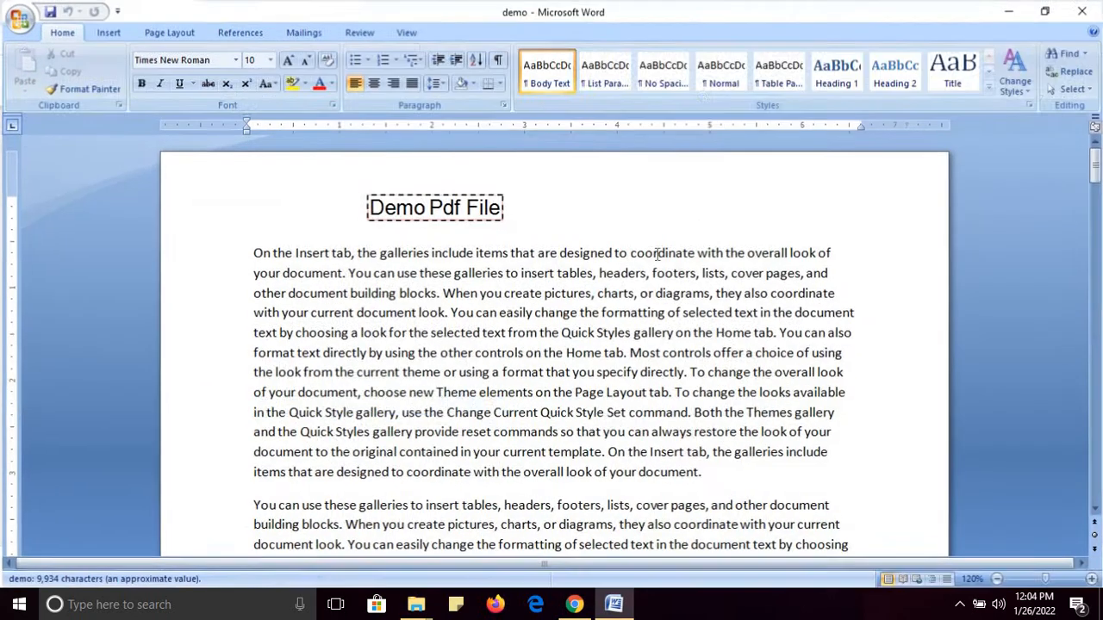
# Delete the first-paragraph passage from 'can easily change' through 'Page' and save
pyautogui.click(597, 293)
pyautogui.press('Delete')
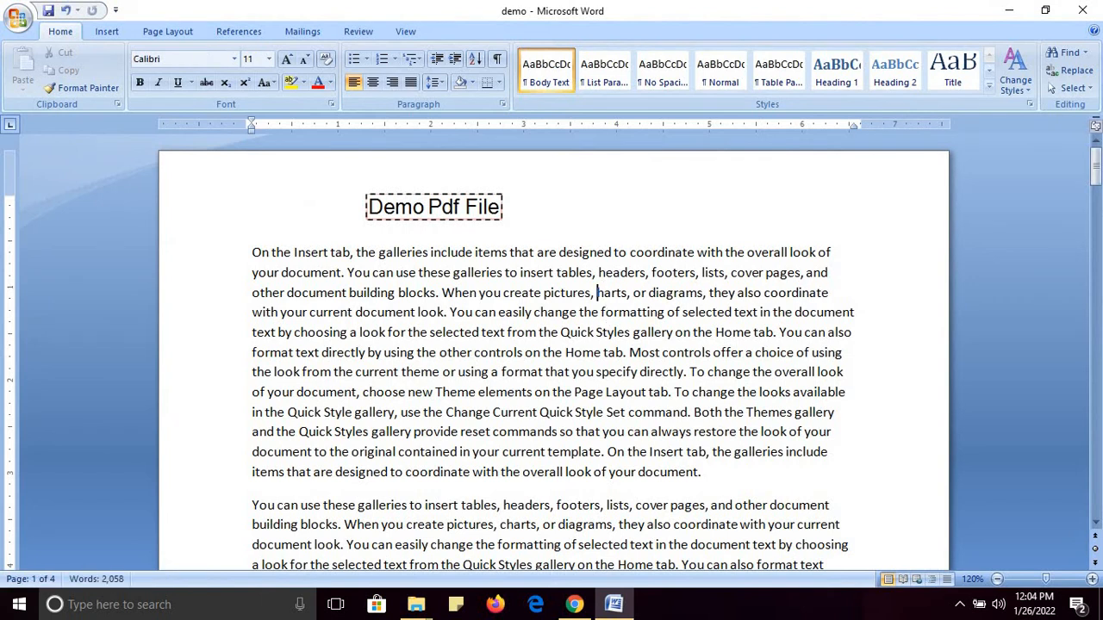
pyautogui.write('c')
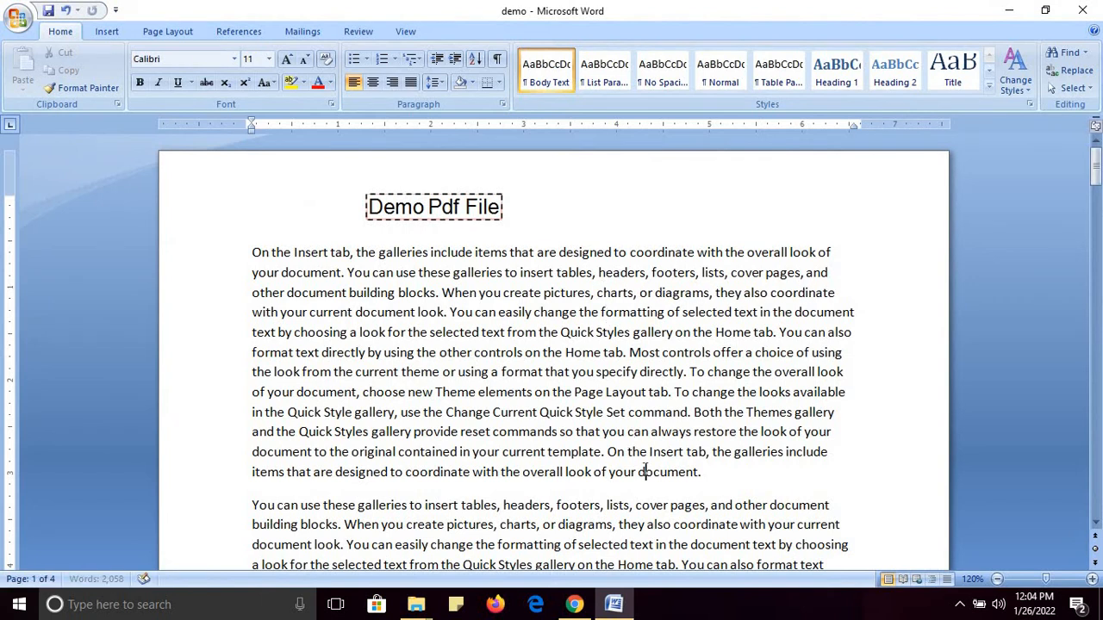
pyautogui.click(640, 472)
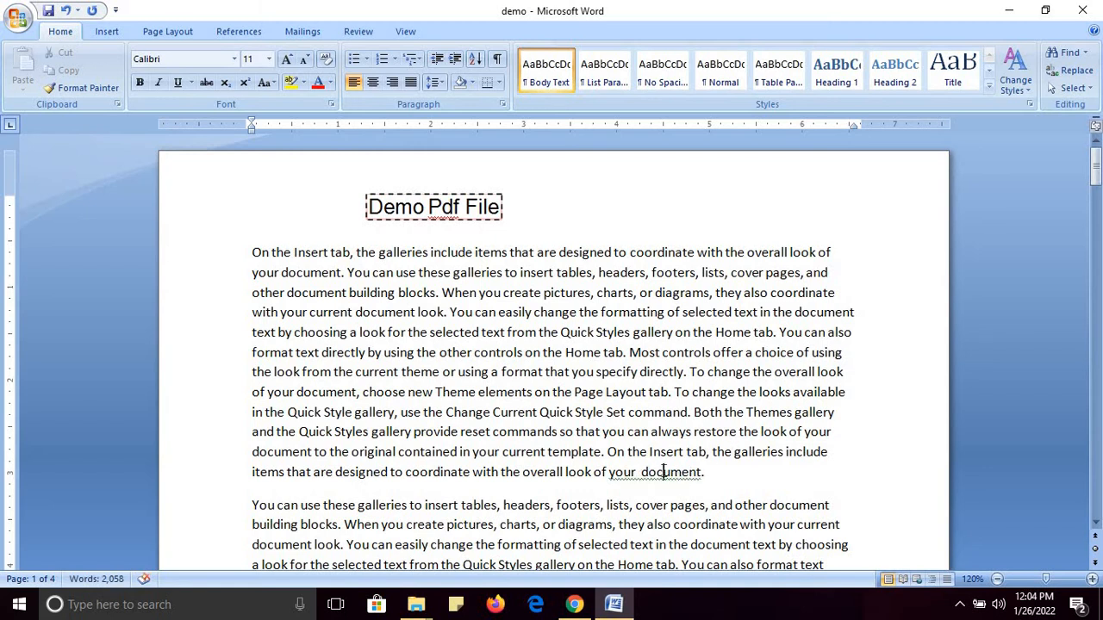
pyautogui.press('Delete')
pyautogui.press('Delete')
pyautogui.press('Delete')
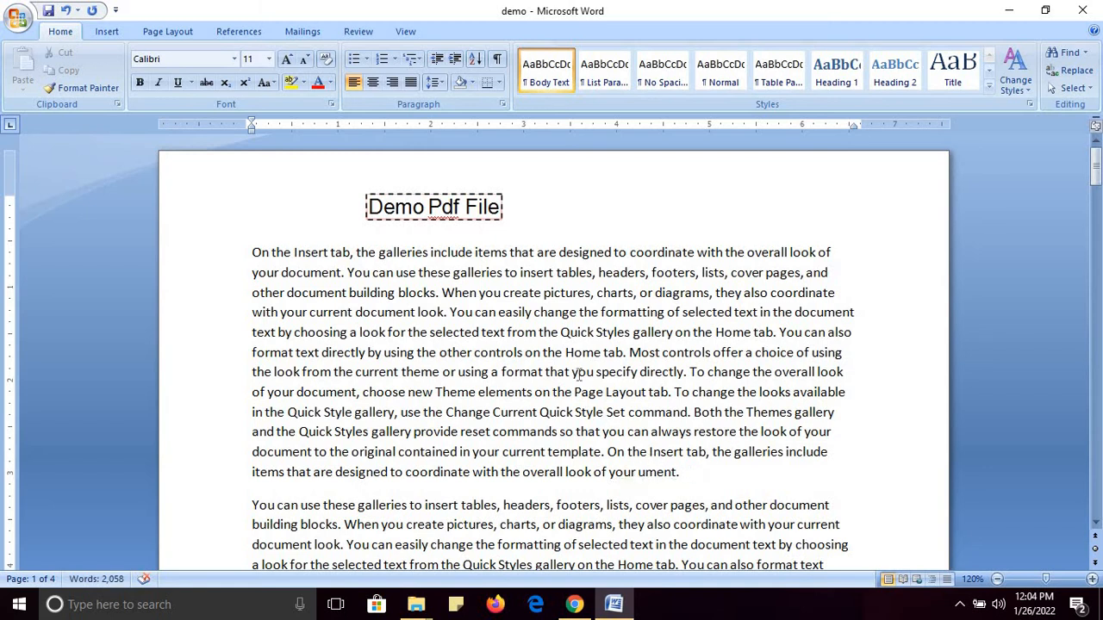
pyautogui.moveTo(475, 312); pyautogui.dragTo(605, 392)
pyautogui.press('Delete')
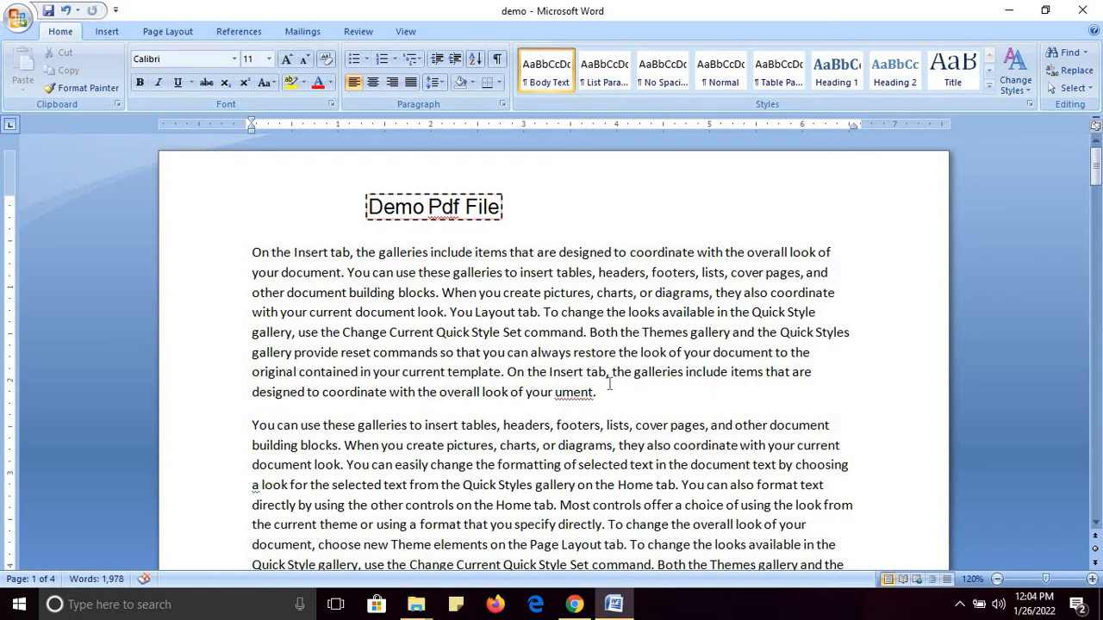
pyautogui.hotkey('ctrl', 's')
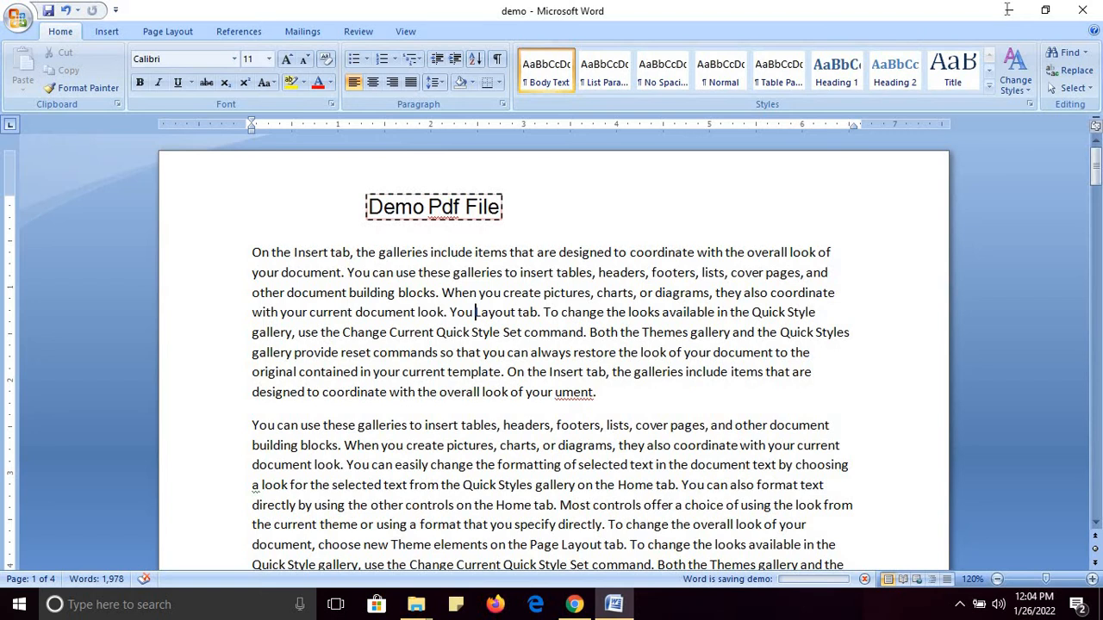
# Close Word and load the iLovePDF home page by clearing the path after ilovepdf.com
pyautogui.click(1082, 11)
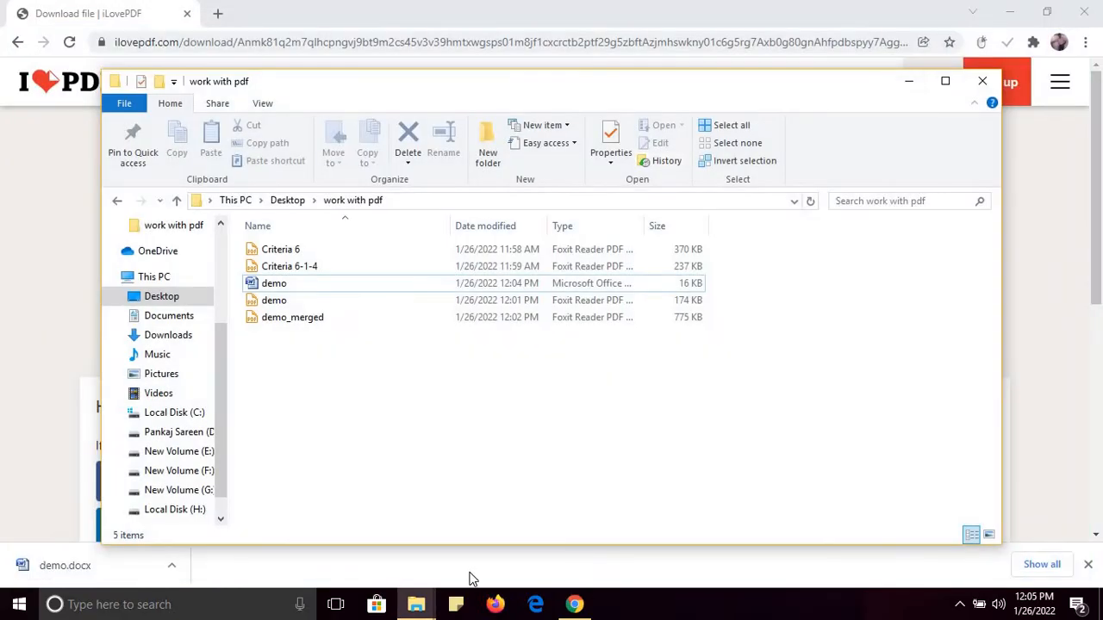
pyautogui.click(416, 604)
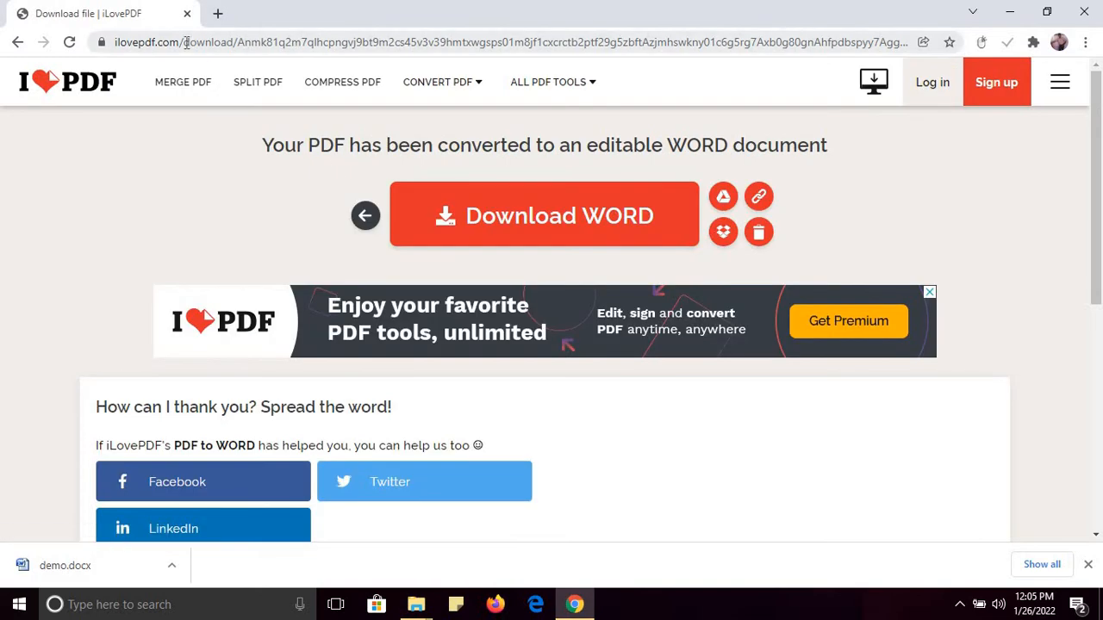
pyautogui.moveTo(183, 42); pyautogui.dragTo(922, 45)
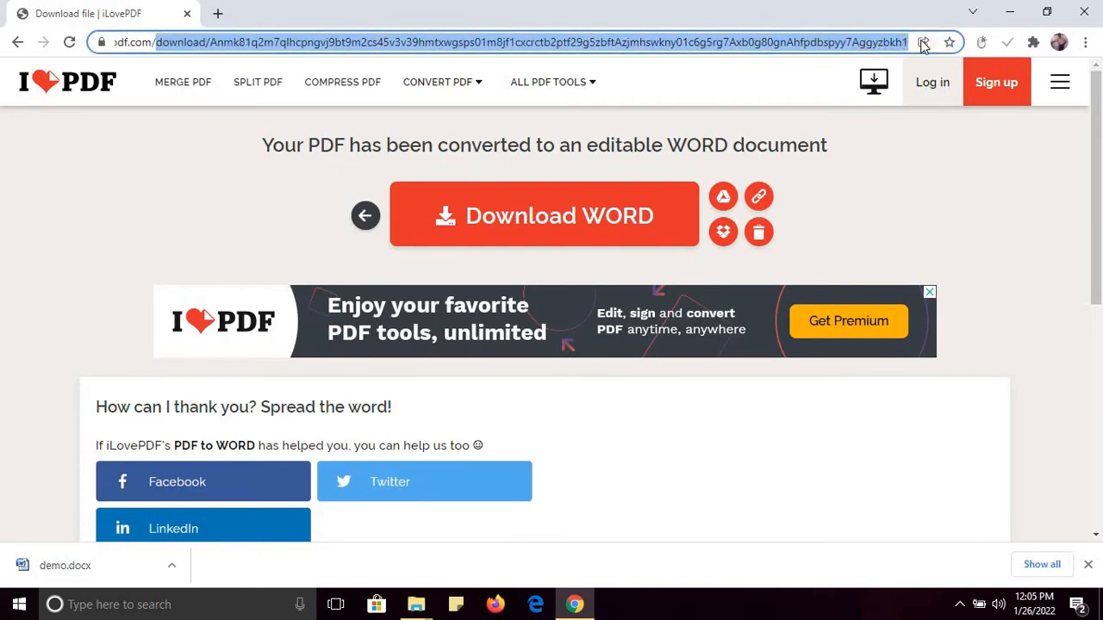
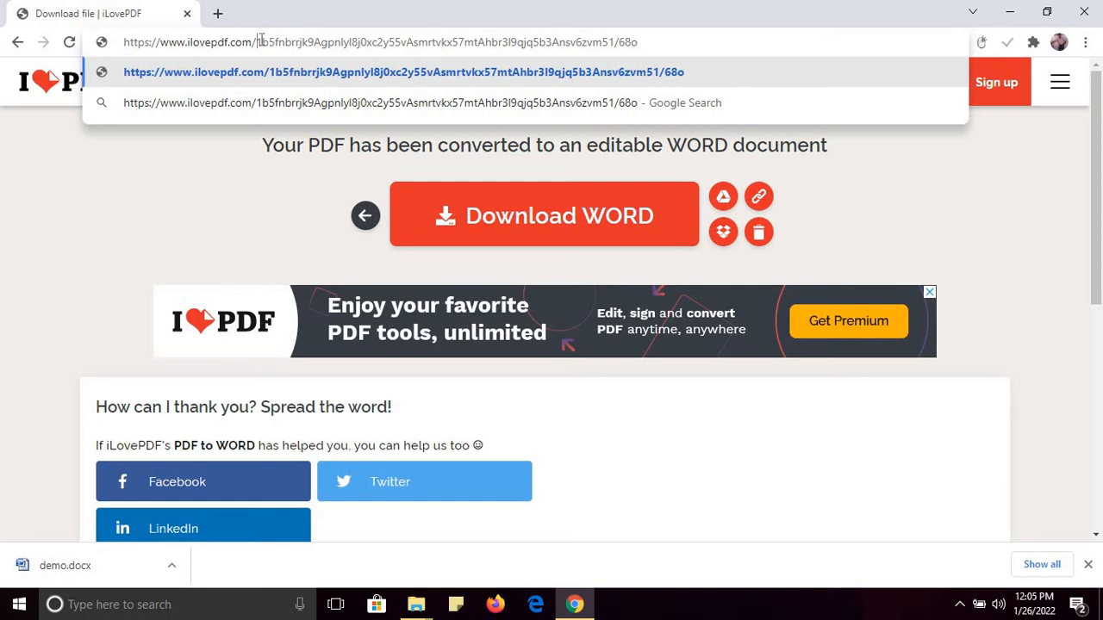
pyautogui.moveTo(255, 42); pyautogui.dragTo(656, 45)
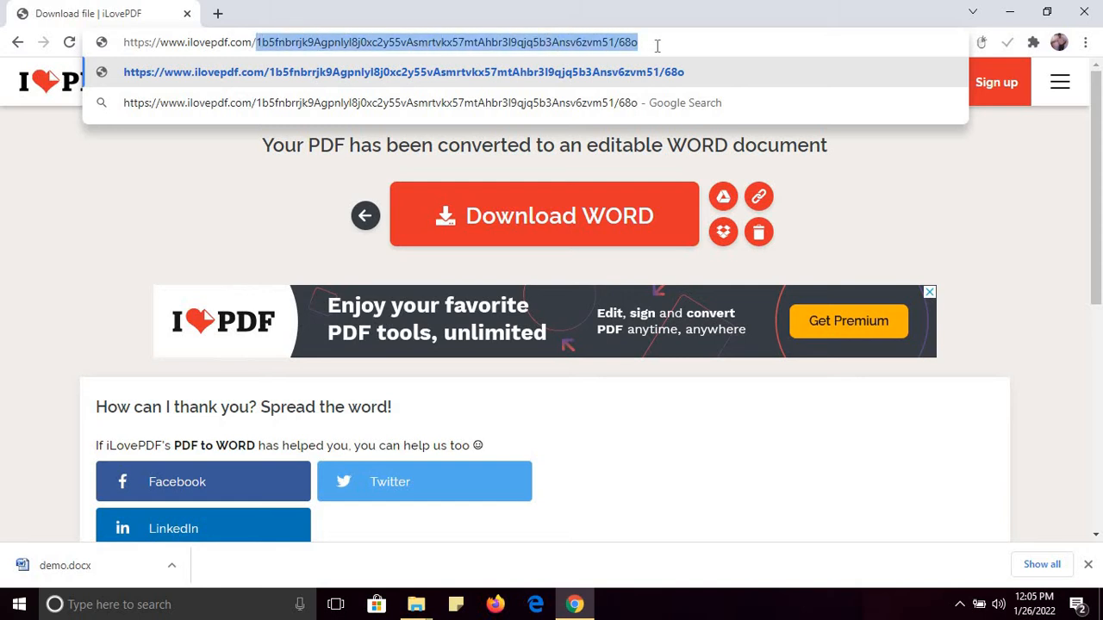
pyautogui.press('BackSpace')
pyautogui.press('Return')
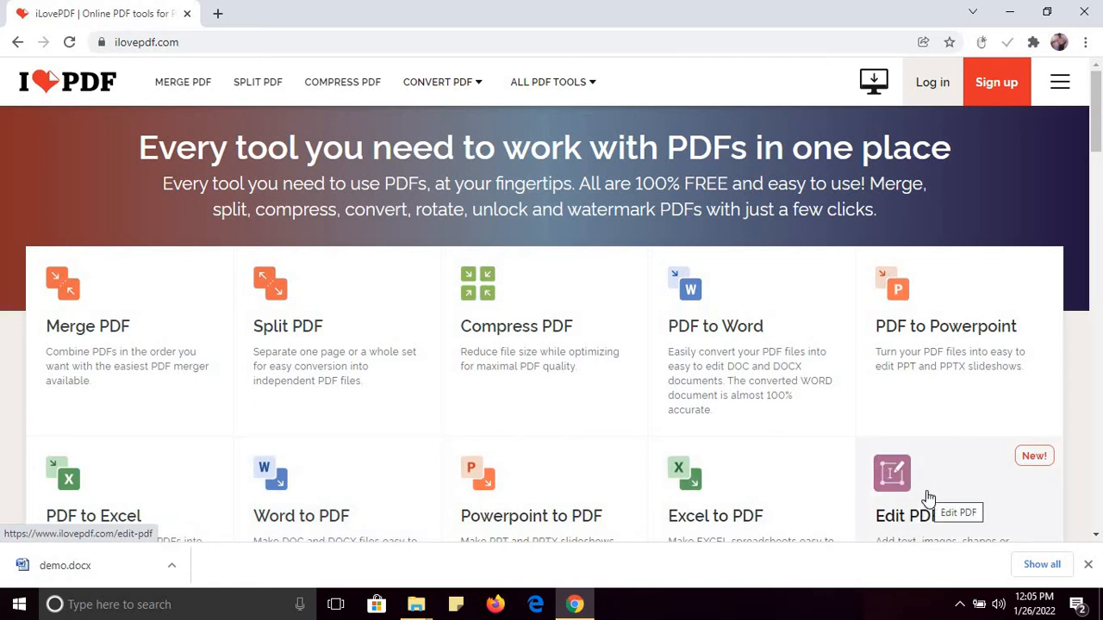
pyautogui.scroll(-2, 939, 498)
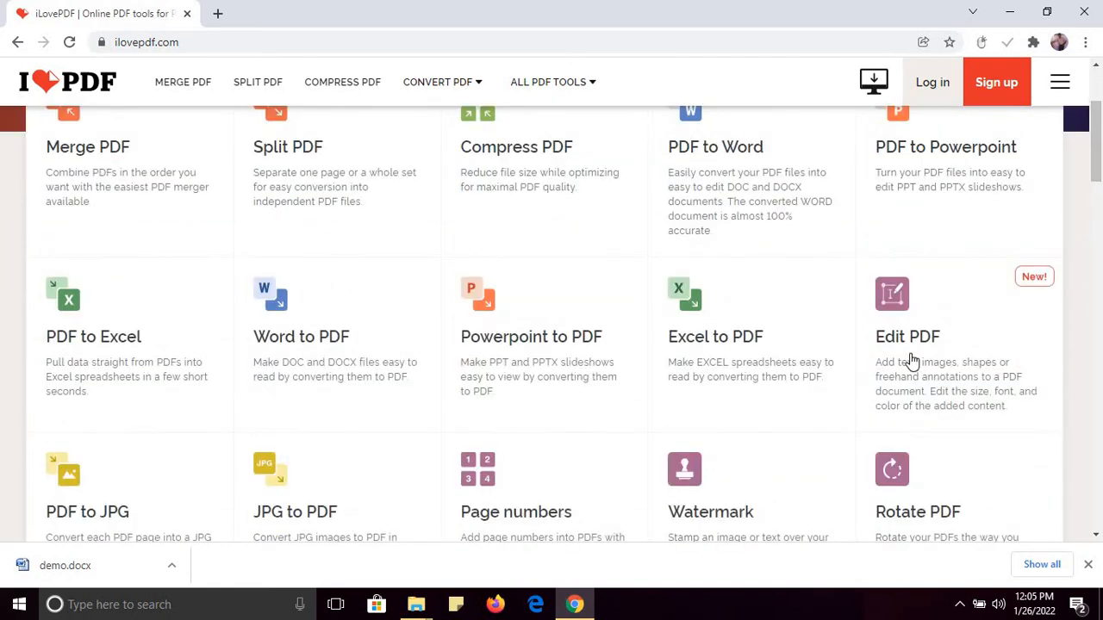
pyautogui.scroll(2, 948, 397)
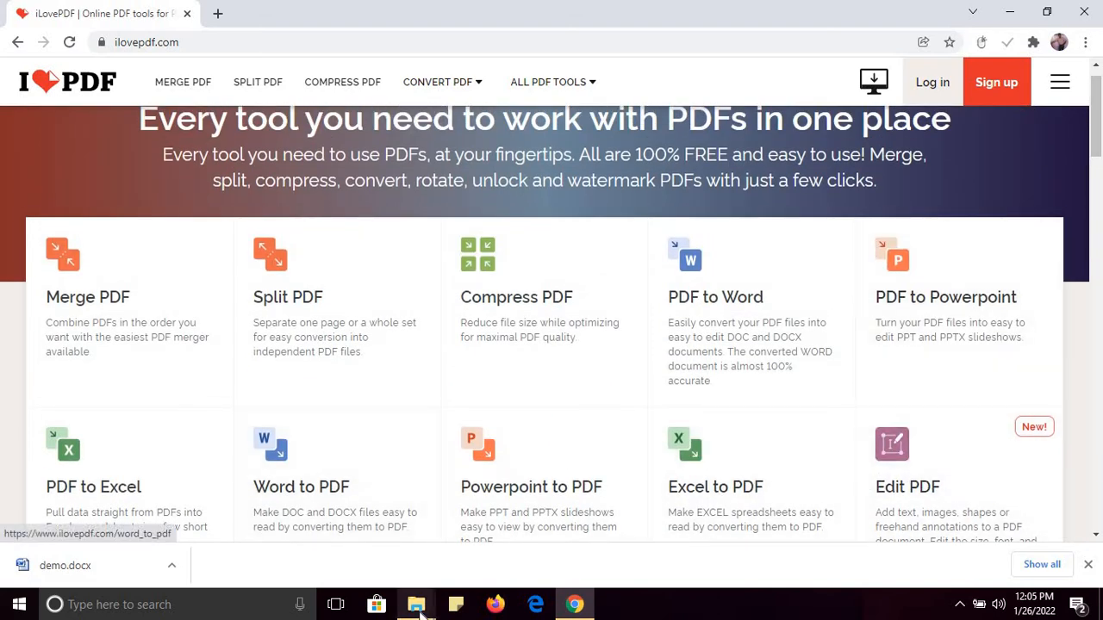
# Open the 174 KB demo.pdf from the work with pdf folder in Foxit Reader 6.2
pyautogui.moveTo(417, 603)
pyautogui.click(566, 543)
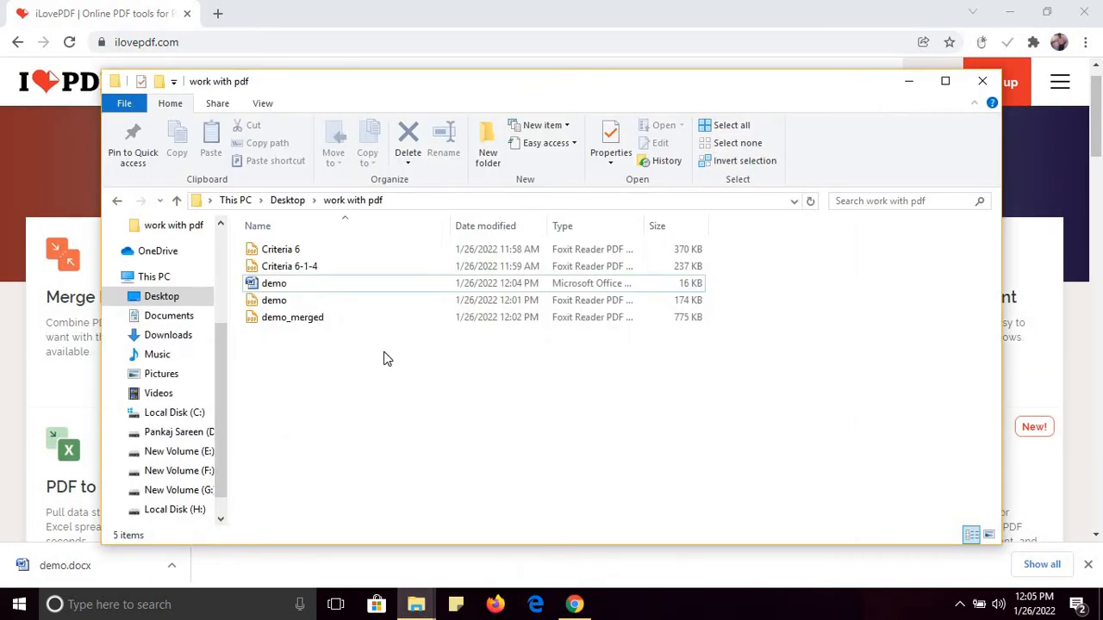
pyautogui.rightClick(274, 306)
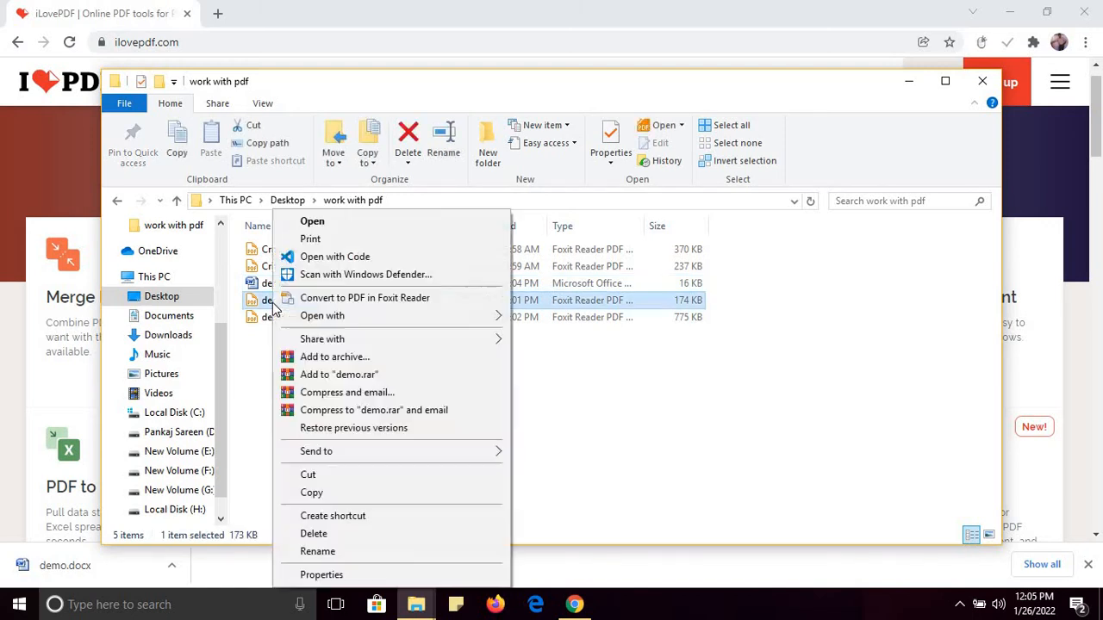
pyautogui.moveTo(317, 317)
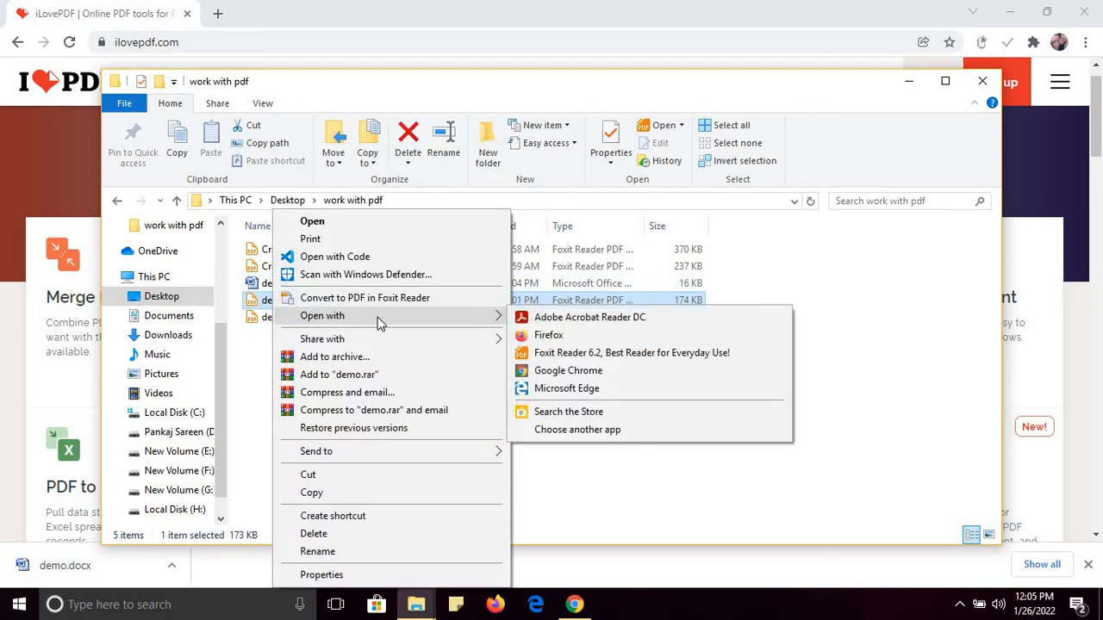
pyautogui.click(537, 353)
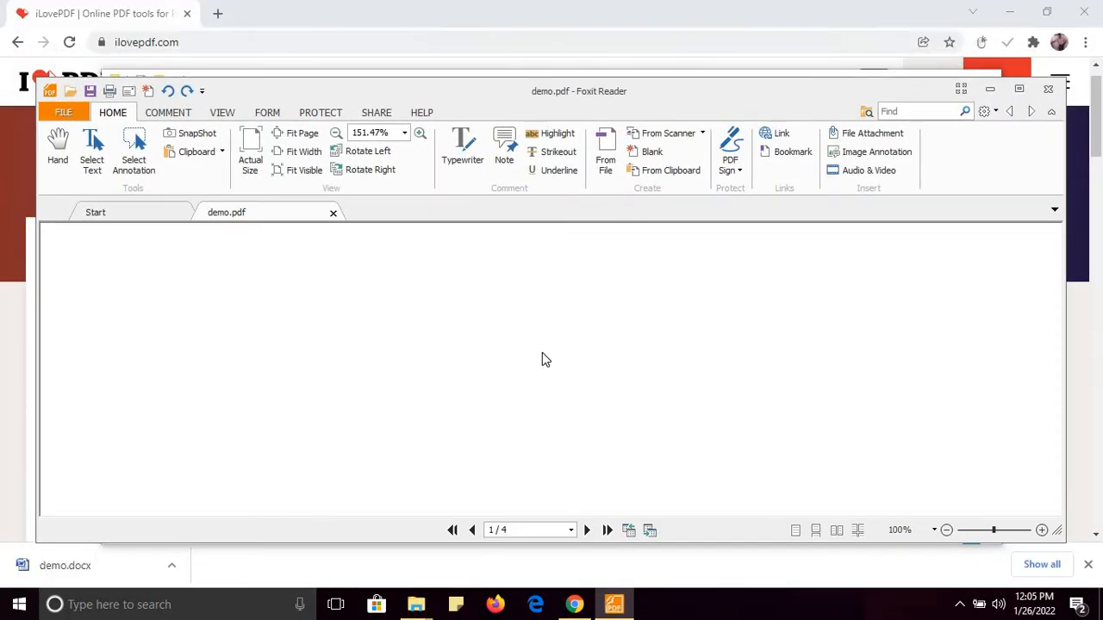
# Maximize Foxit Reader, draw a red oval right of the Demo Pdf File title, then return to iLovePDF
pyautogui.click(1019, 89)
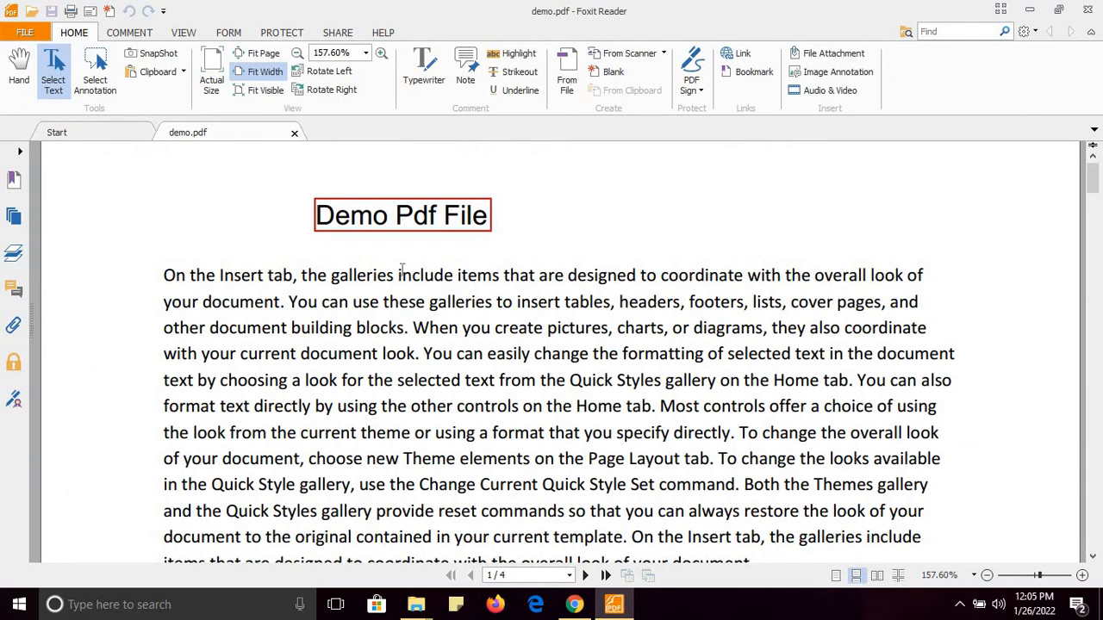
pyautogui.click(130, 35)
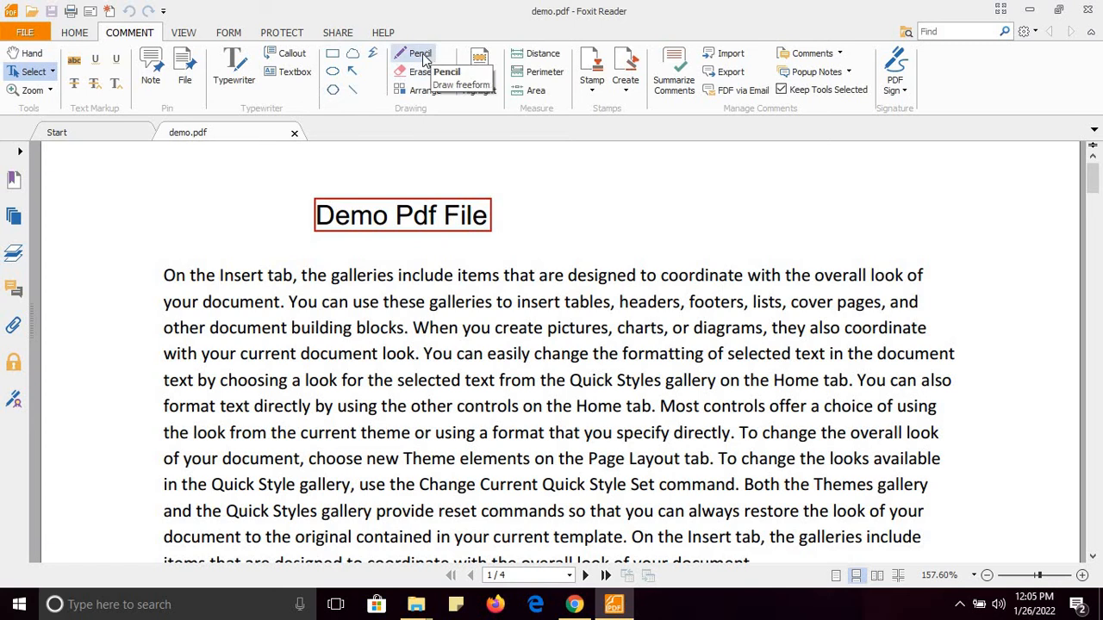
pyautogui.click(332, 72)
pyautogui.moveTo(568, 188); pyautogui.dragTo(696, 262)
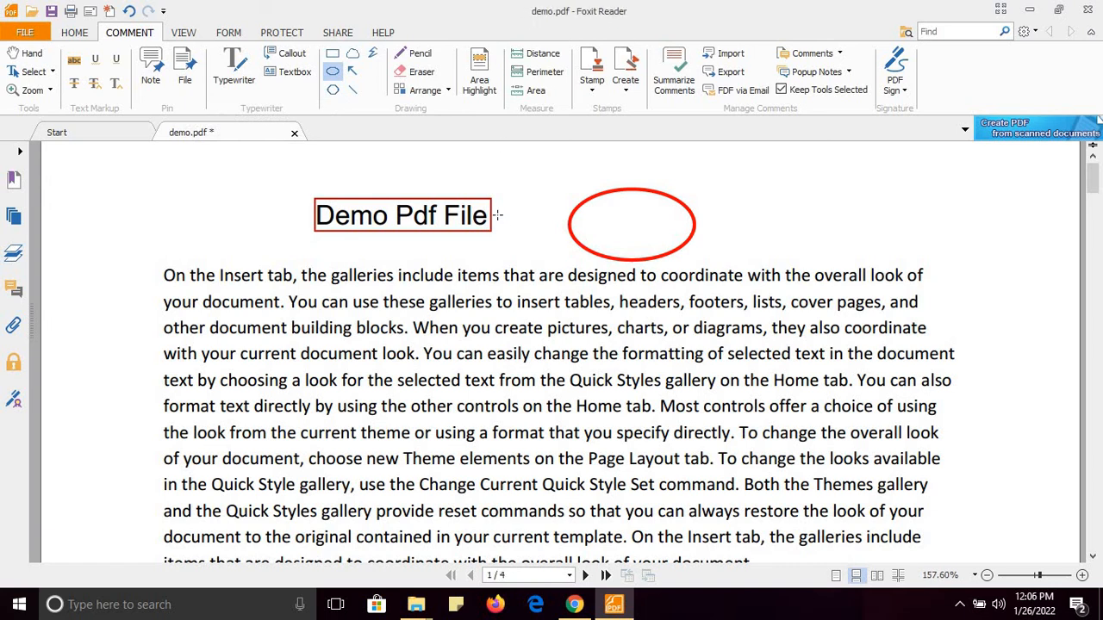
pyautogui.click(574, 605)
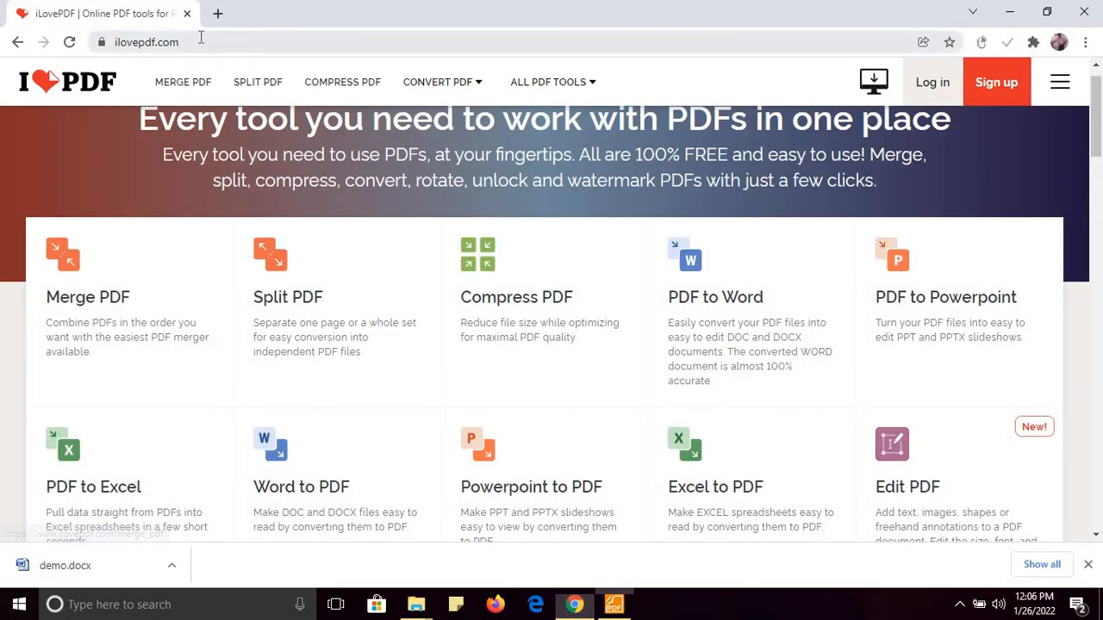
# Bring up the work with pdf folder, select Criteria 6, then minimize it to reveal the browser
pyautogui.click(201, 39)
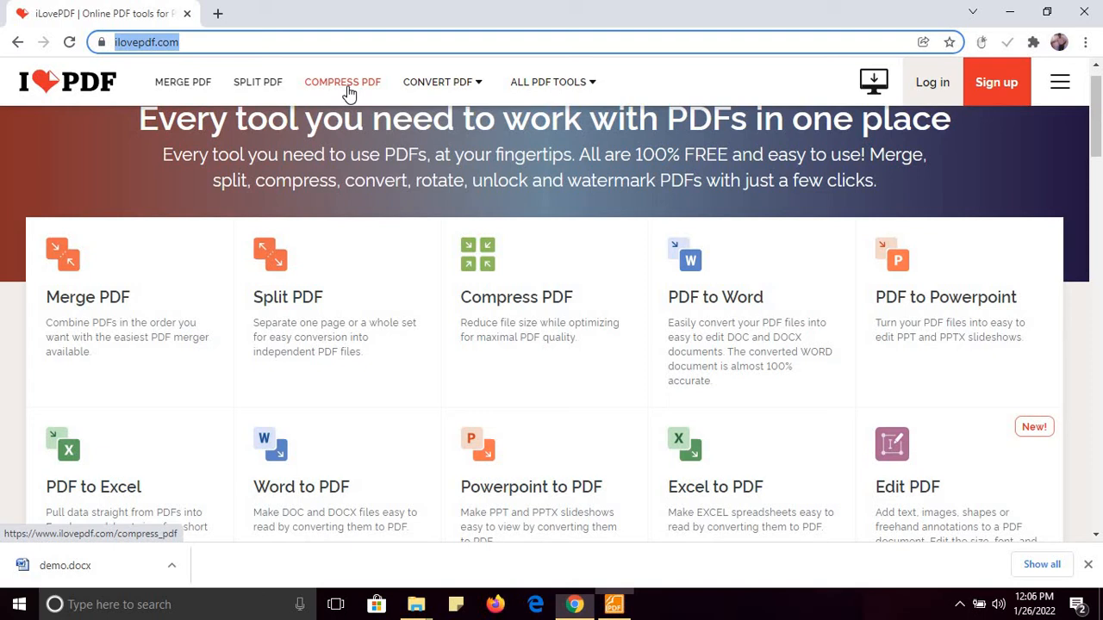
pyautogui.click(416, 603)
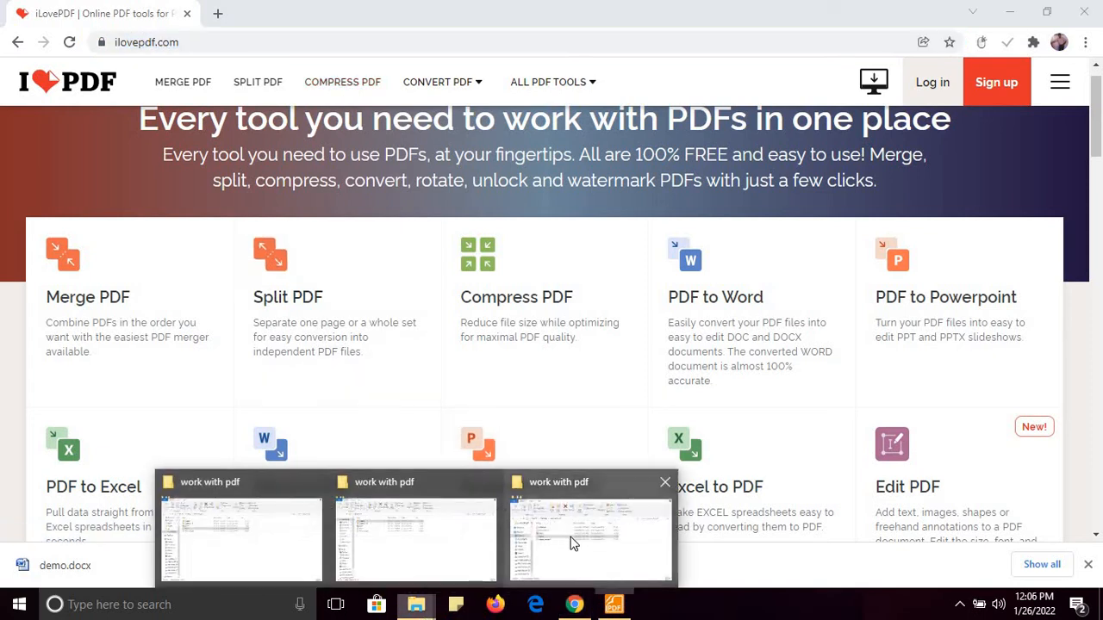
pyautogui.click(573, 542)
pyautogui.click(627, 419)
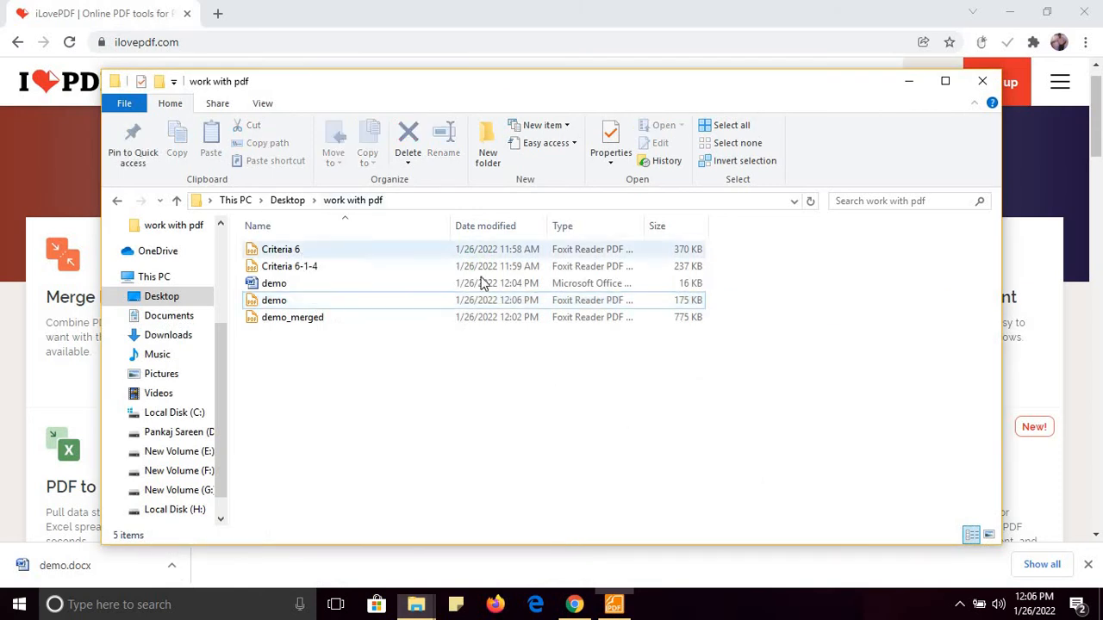
pyautogui.click(653, 256)
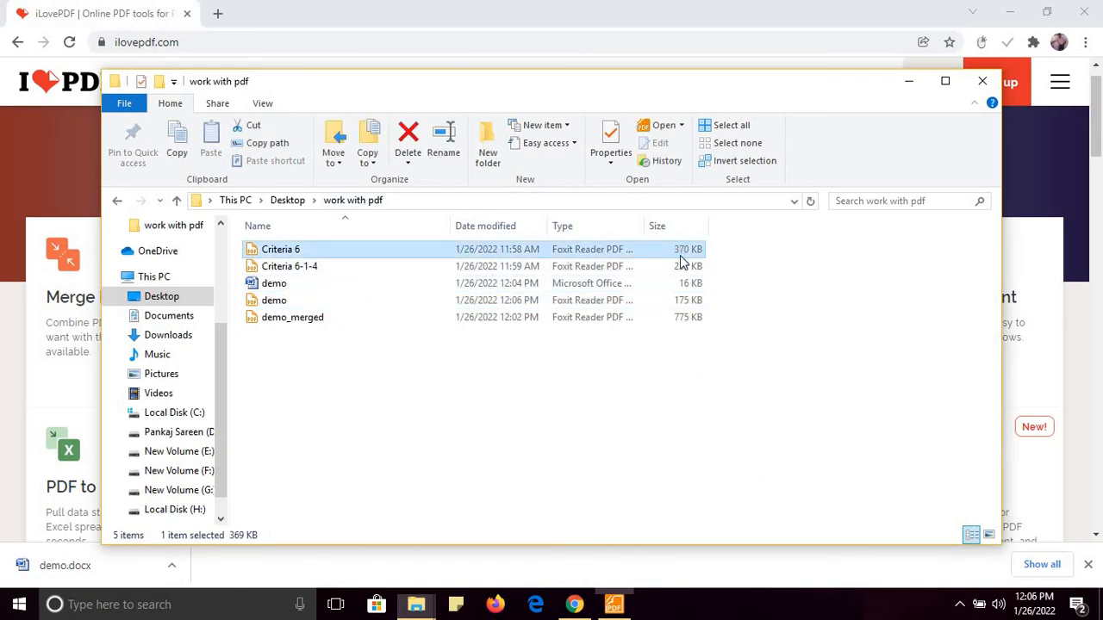
pyautogui.click(907, 83)
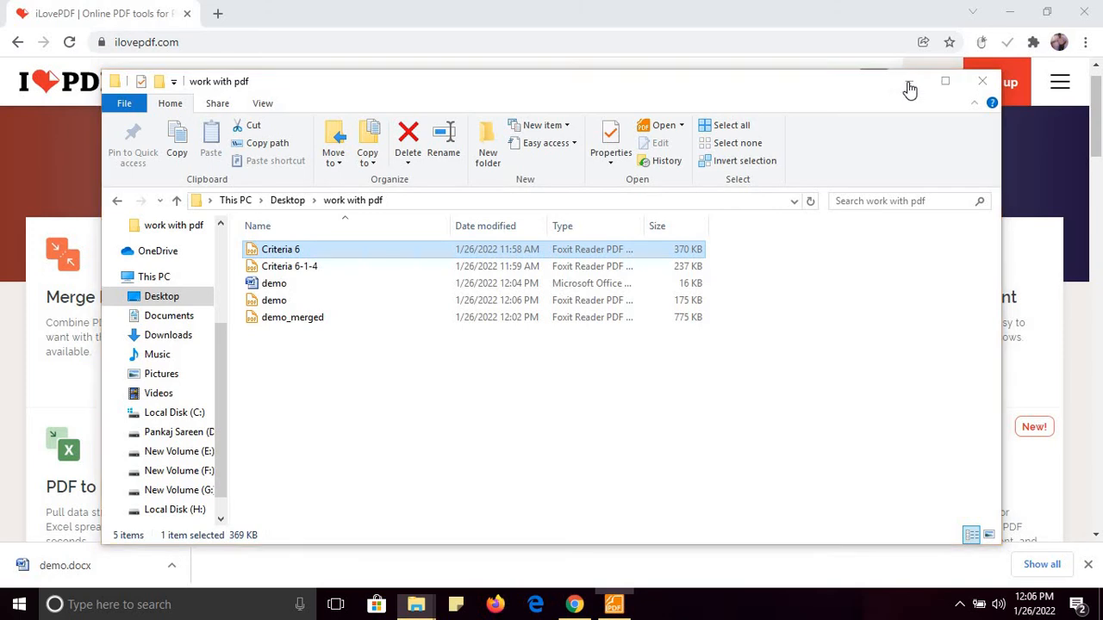
# Compress Criteria 6 by 68% to 119.96 KB and open the downloaded Criteria 6_compressed.pdf
pyautogui.click(506, 271)
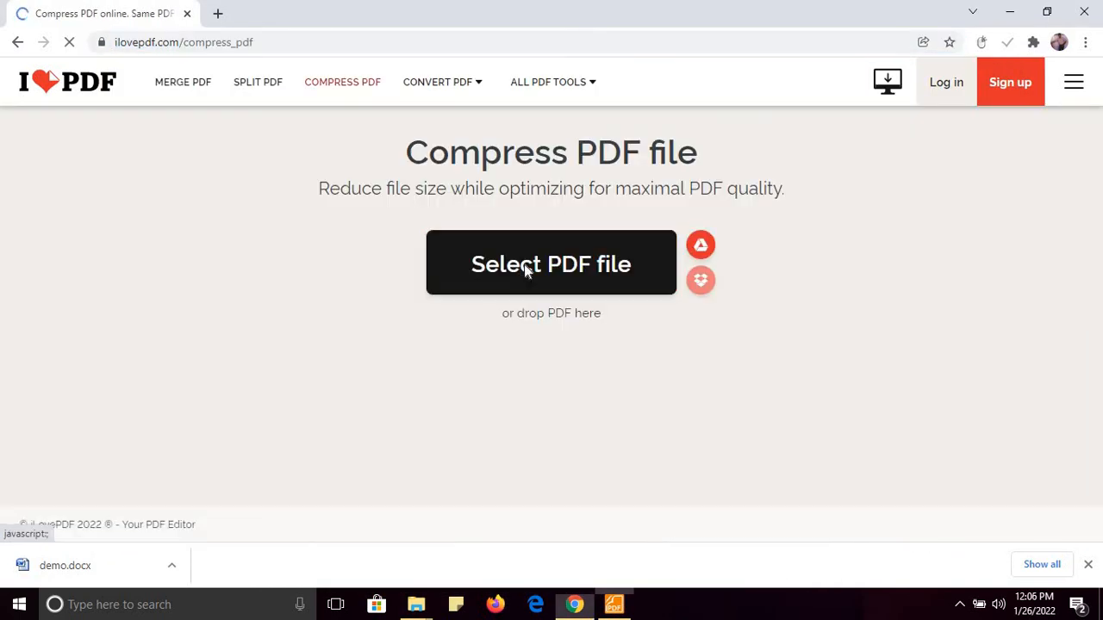
pyautogui.click(528, 270)
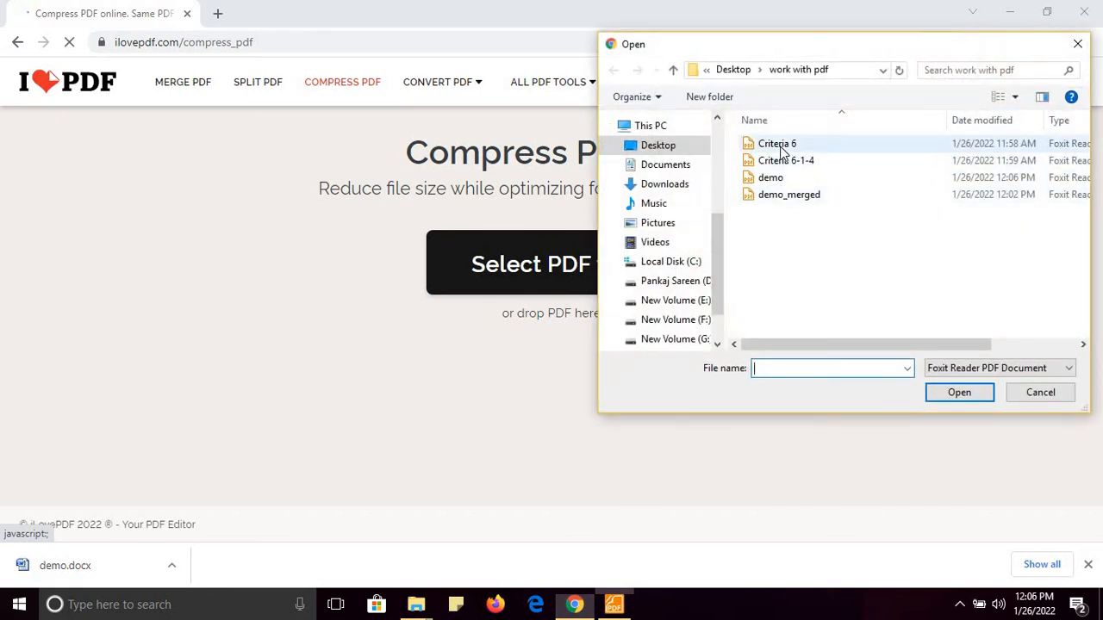
pyautogui.doubleClick(781, 146)
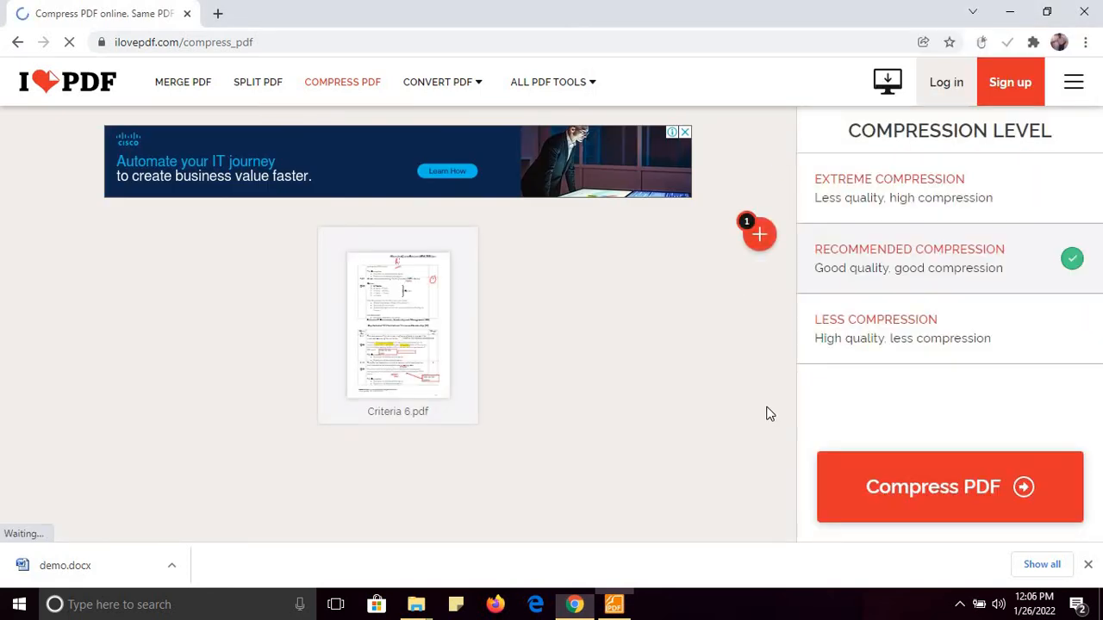
pyautogui.click(847, 488)
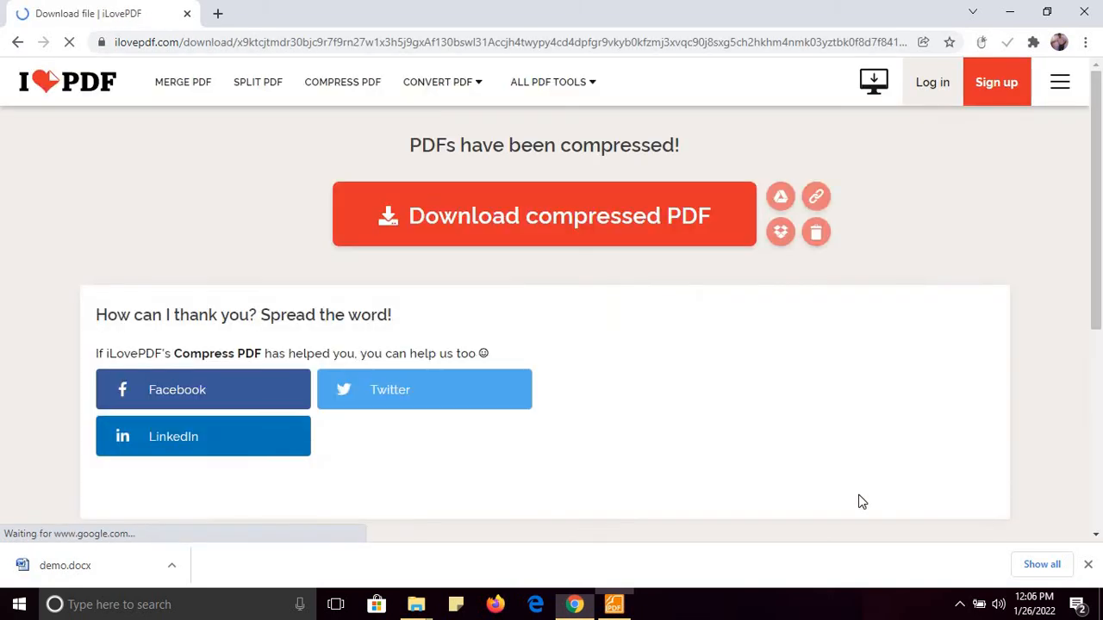
pyautogui.click(554, 236)
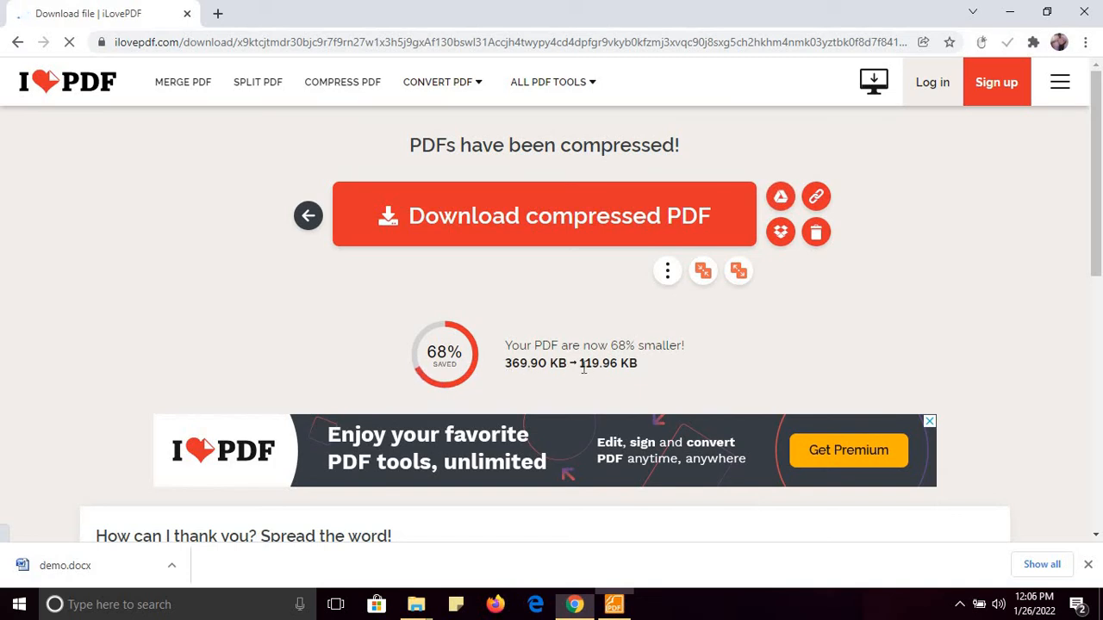
pyautogui.click(499, 240)
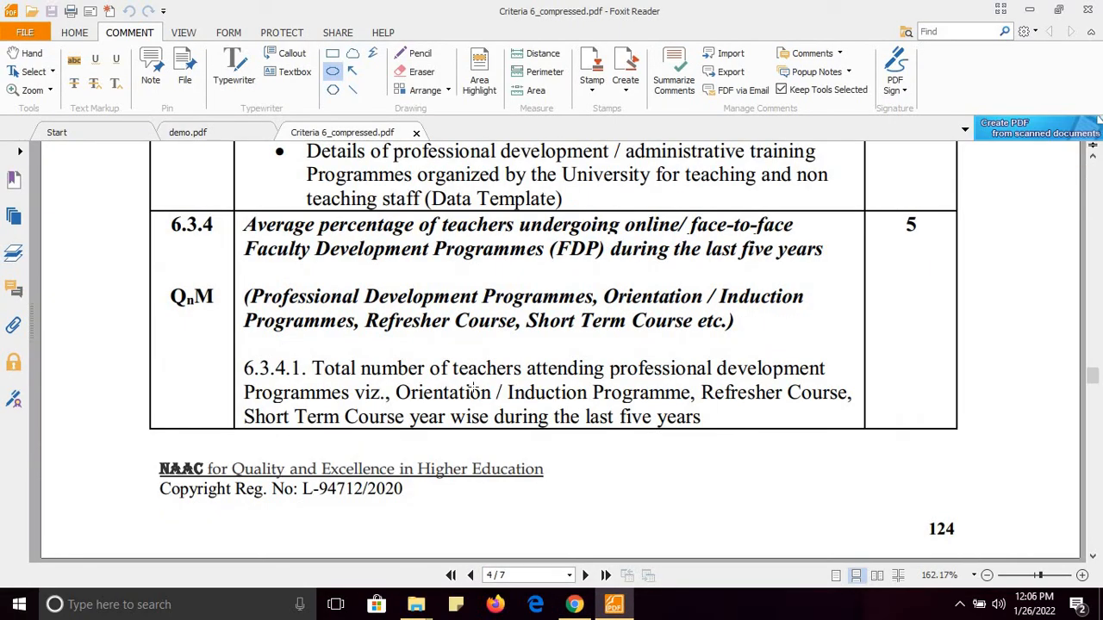
# Scroll Criteria 6_compressed.pdf back to page 1, then return to Chrome's compression results
pyautogui.moveTo(1091, 375); pyautogui.dragTo(1093, 165)
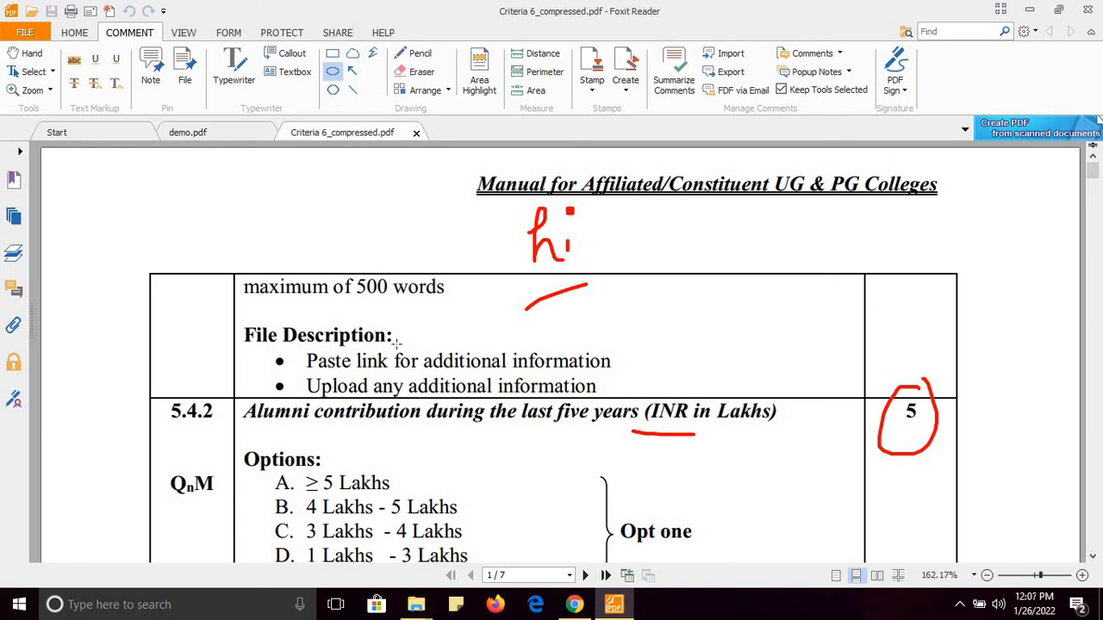
pyautogui.click(575, 604)
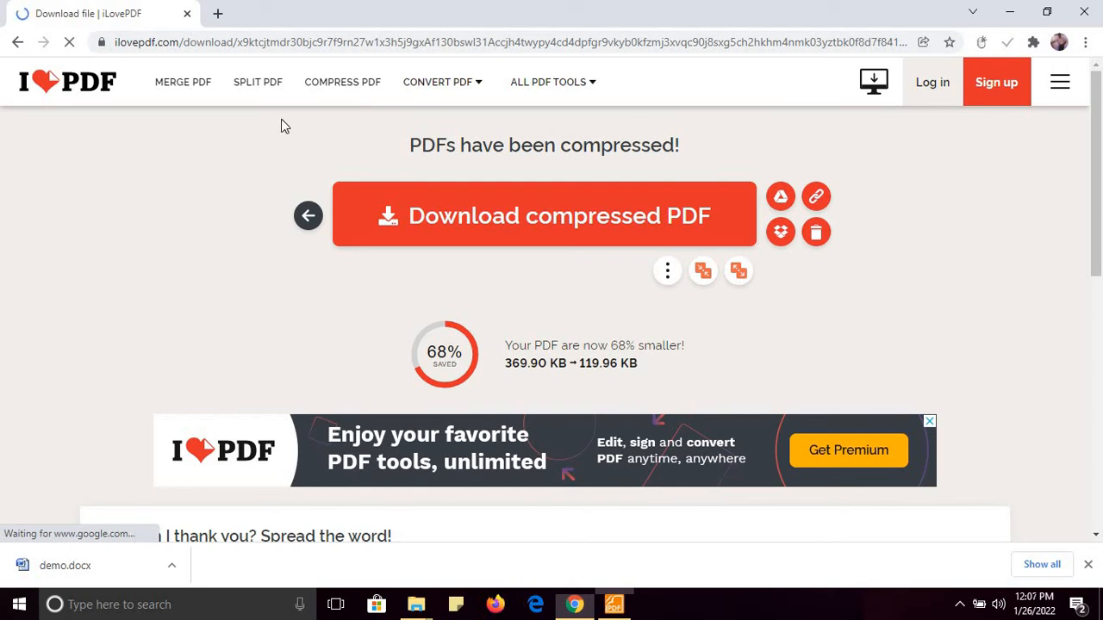
# Upload Criteria 6 to Split PDF, set the range to pages 5–7, and download Criteria 6-5-7.pdf
pyautogui.click(260, 84)
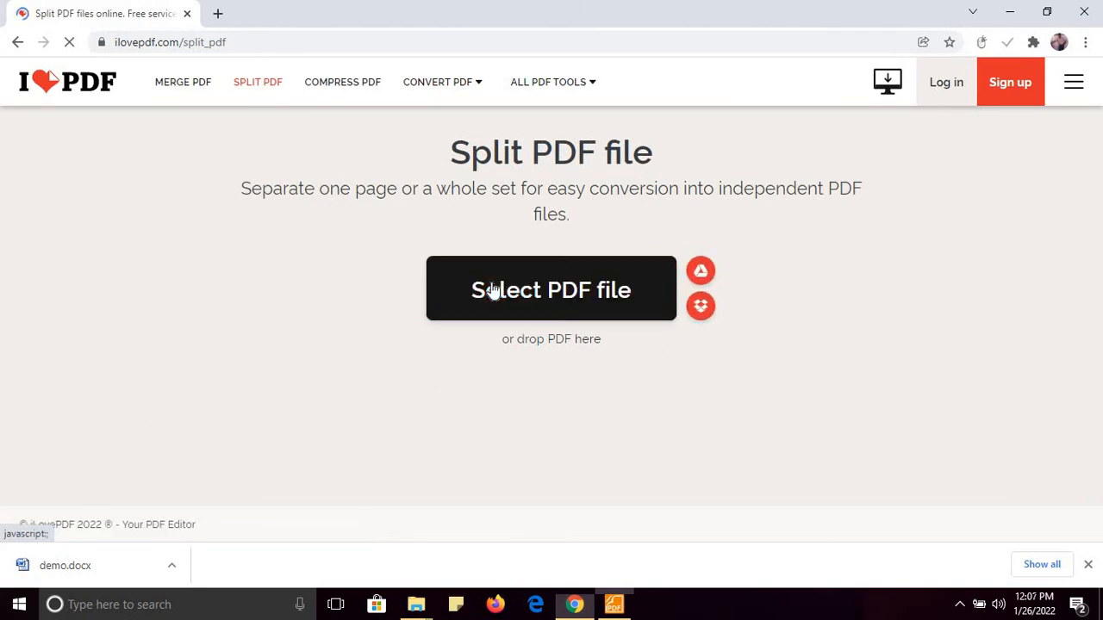
pyautogui.click(492, 291)
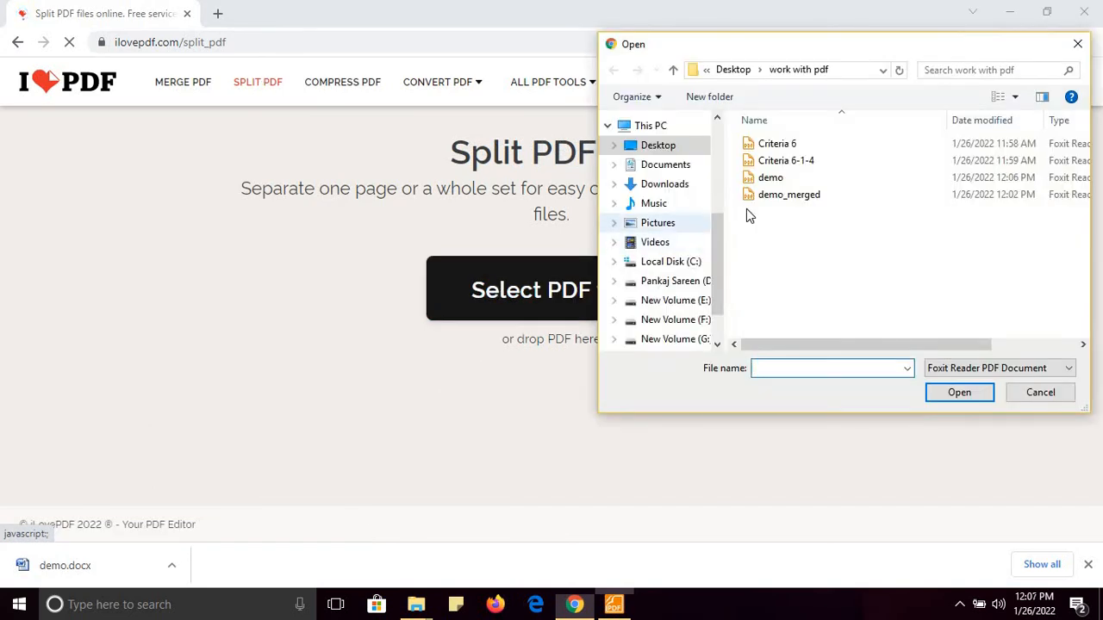
pyautogui.doubleClick(780, 146)
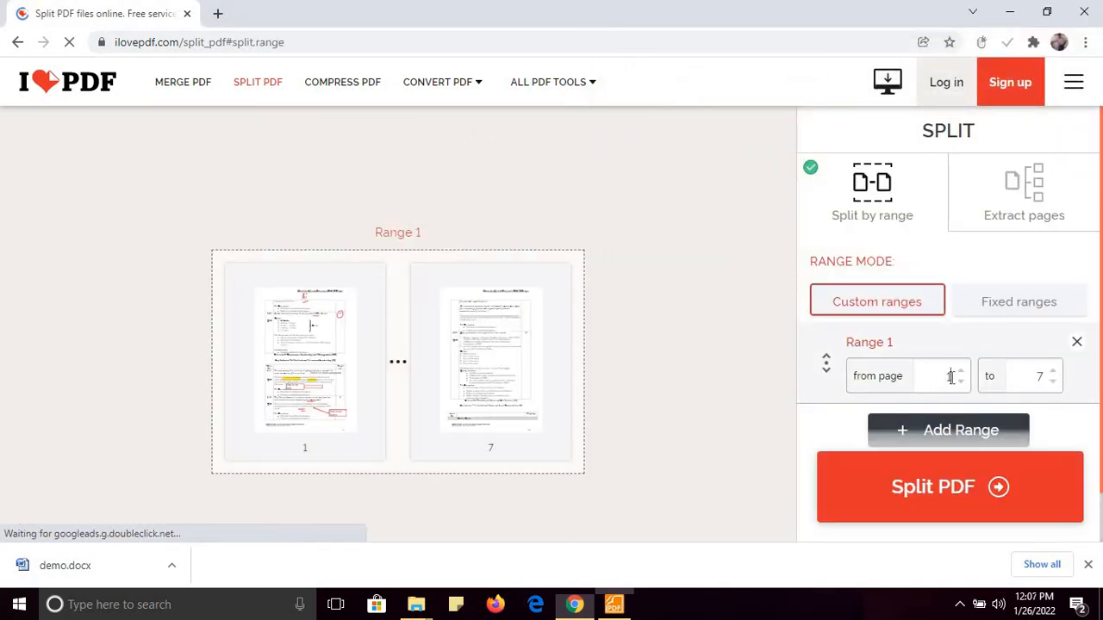
pyautogui.doubleClick(948, 377)
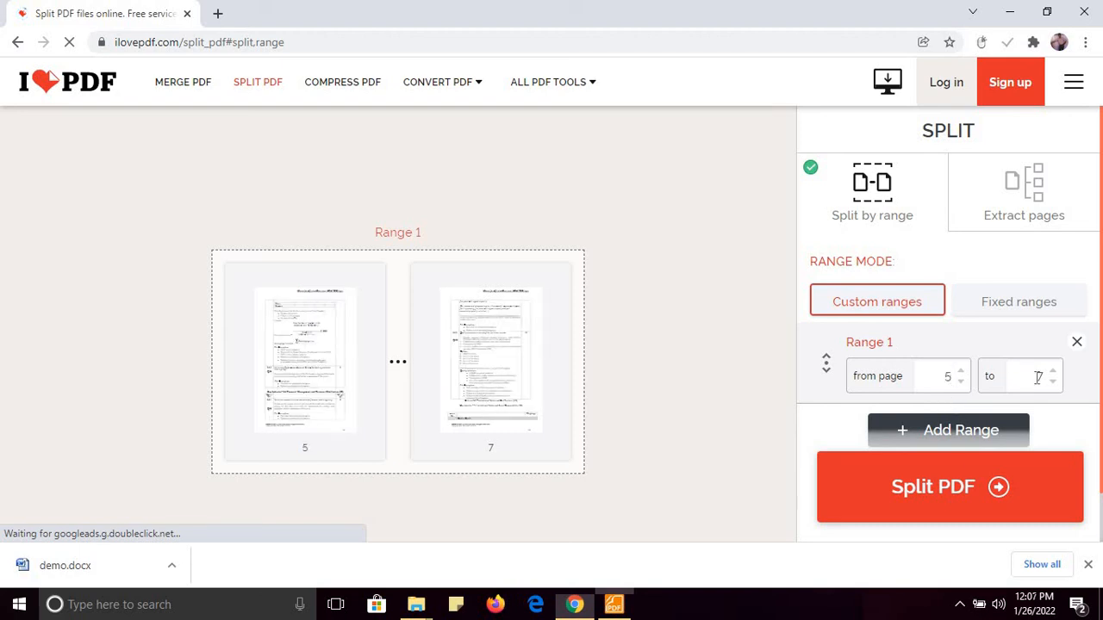
pyautogui.write('5')
pyautogui.click(933, 491)
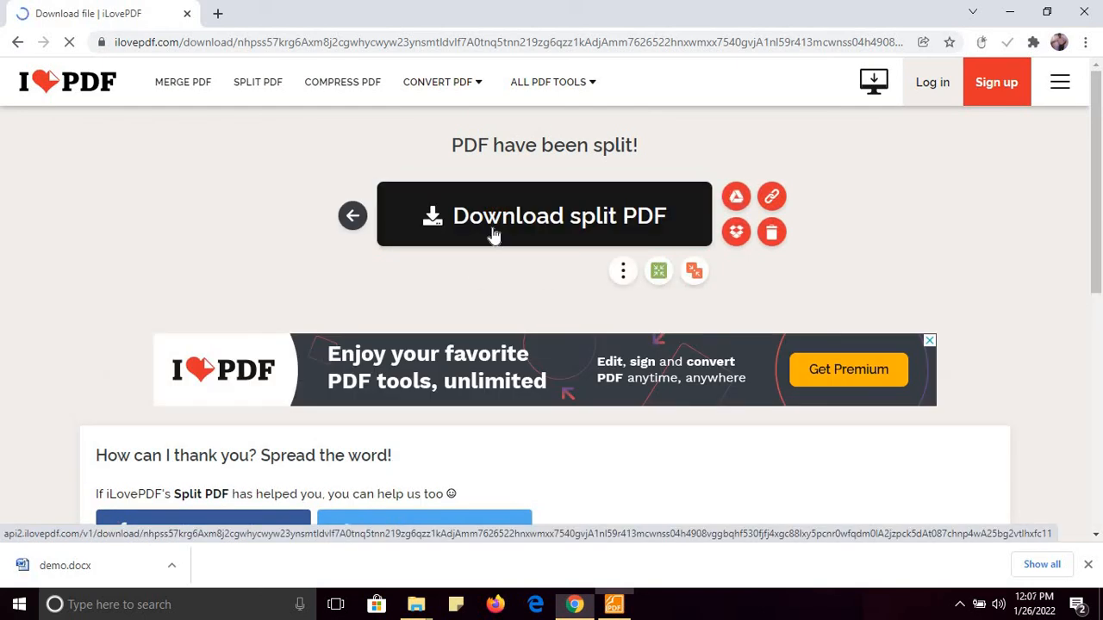
pyautogui.click(493, 233)
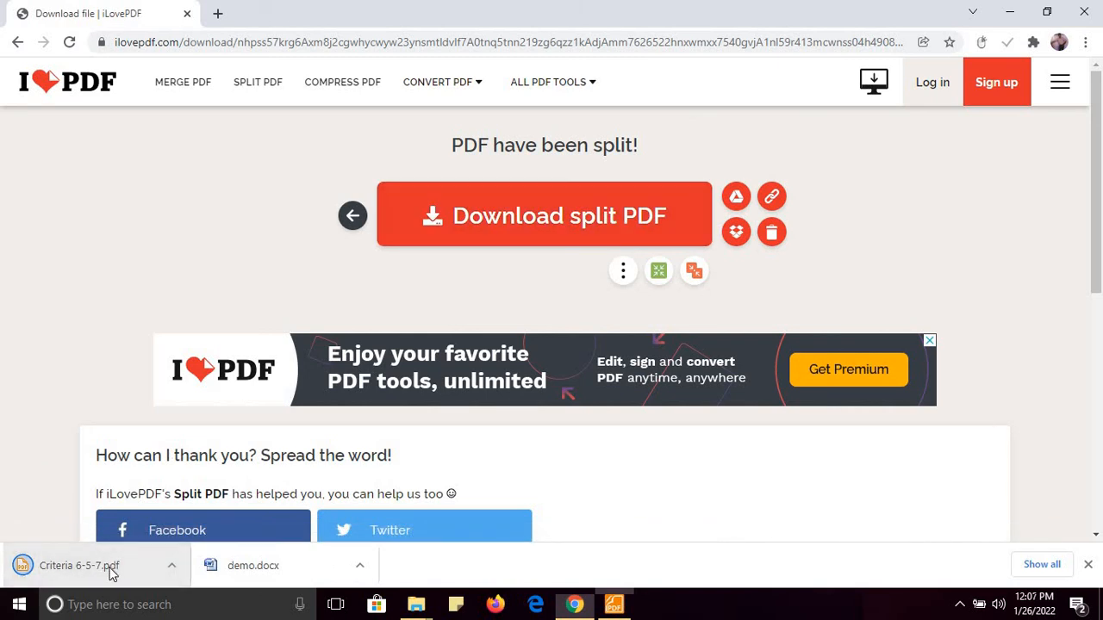
# Open Criteria 6-5-7.pdf, scroll through its three pages, then go to iLovePDF's Merge PDF tool
pyautogui.click(615, 606)
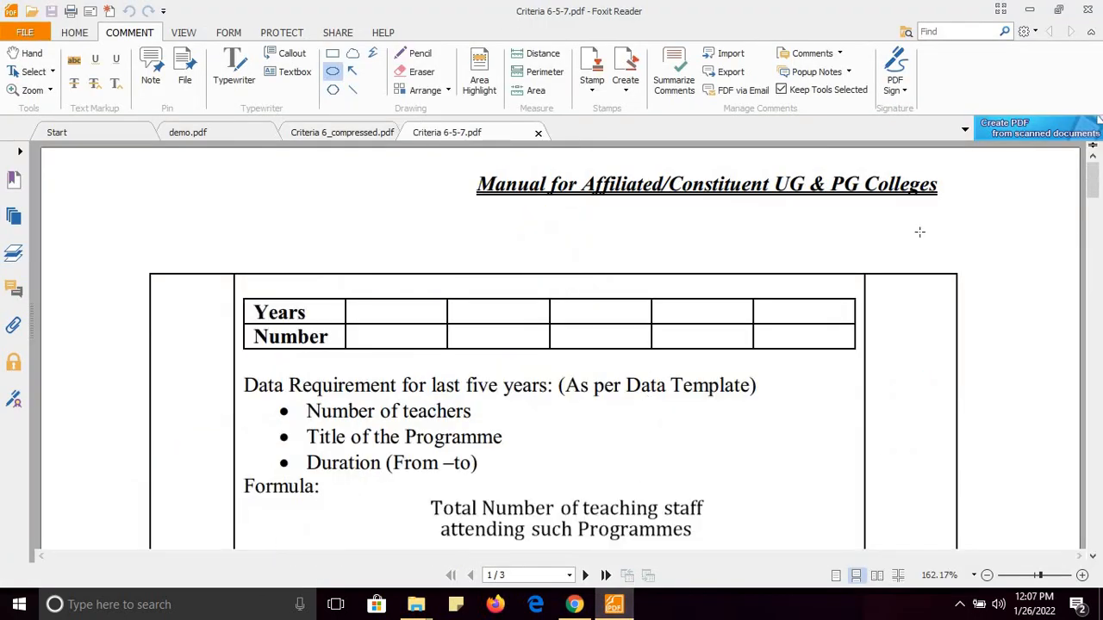
pyautogui.click(1096, 250)
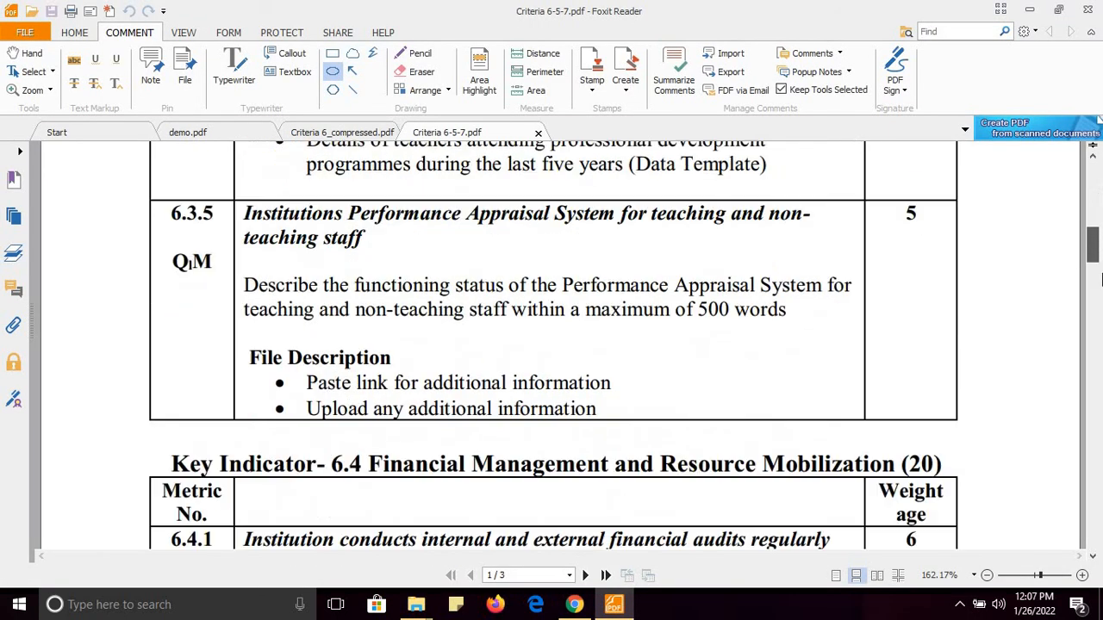
pyautogui.moveTo(1096, 256); pyautogui.dragTo(1097, 119)
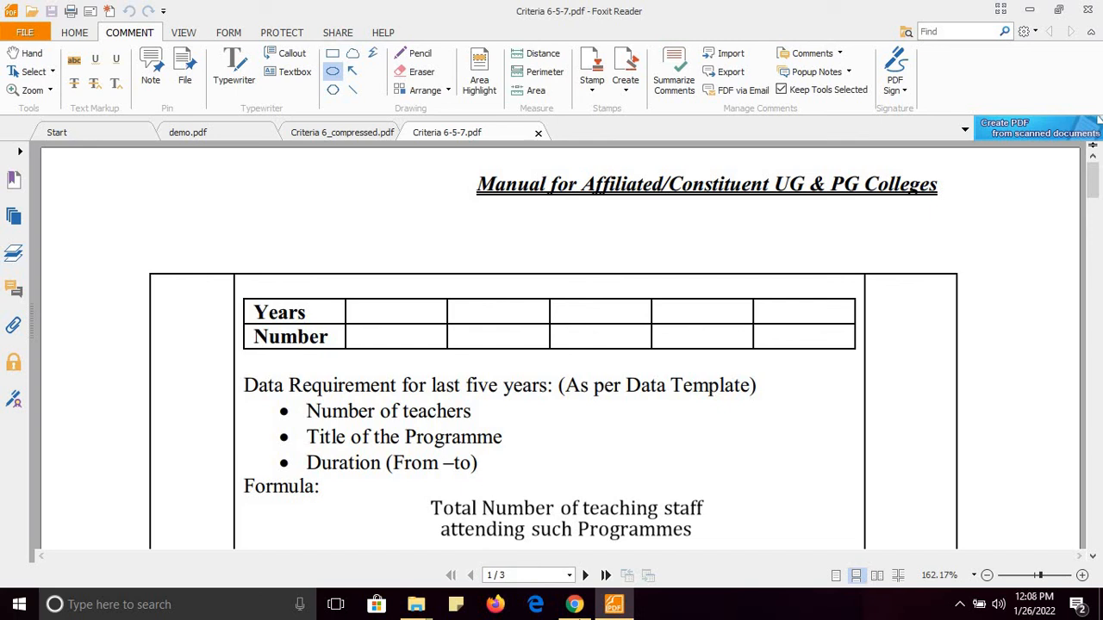
pyautogui.click(574, 604)
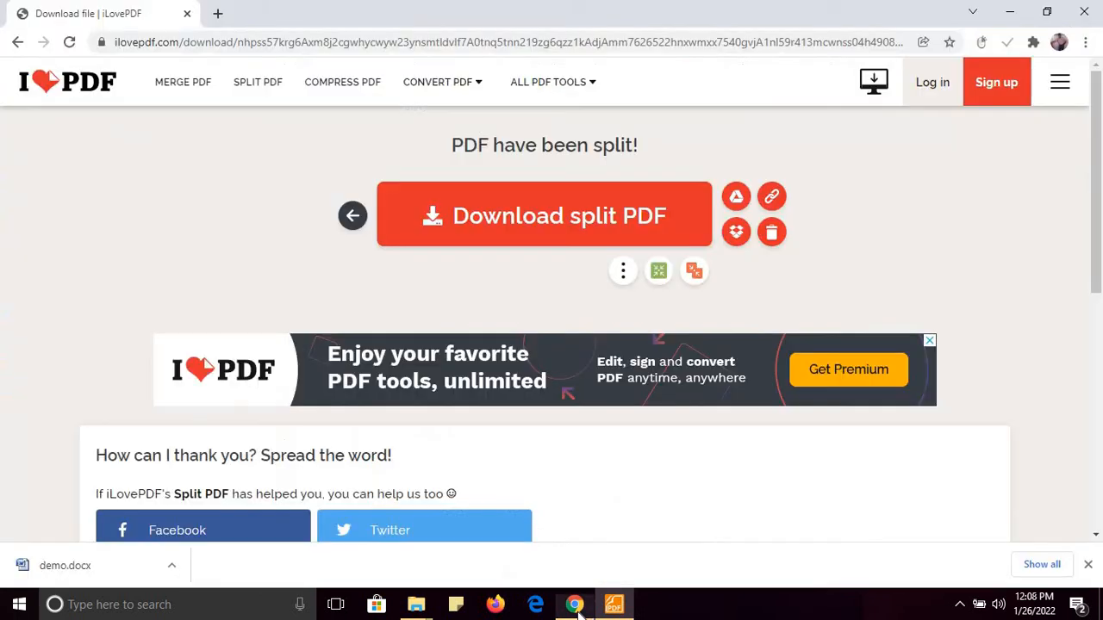
pyautogui.click(189, 89)
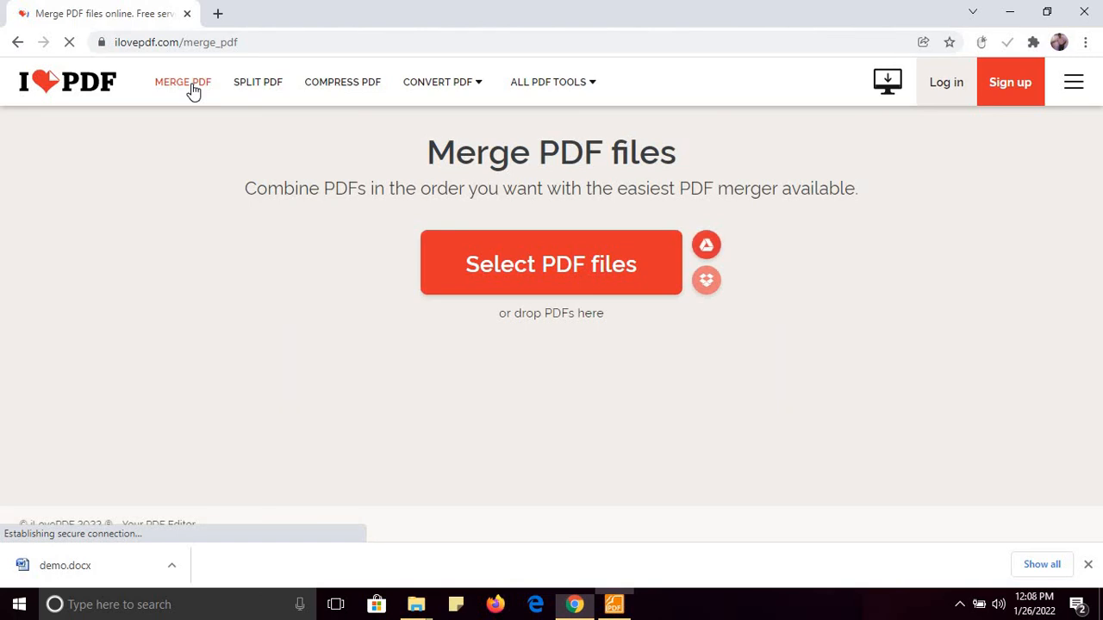